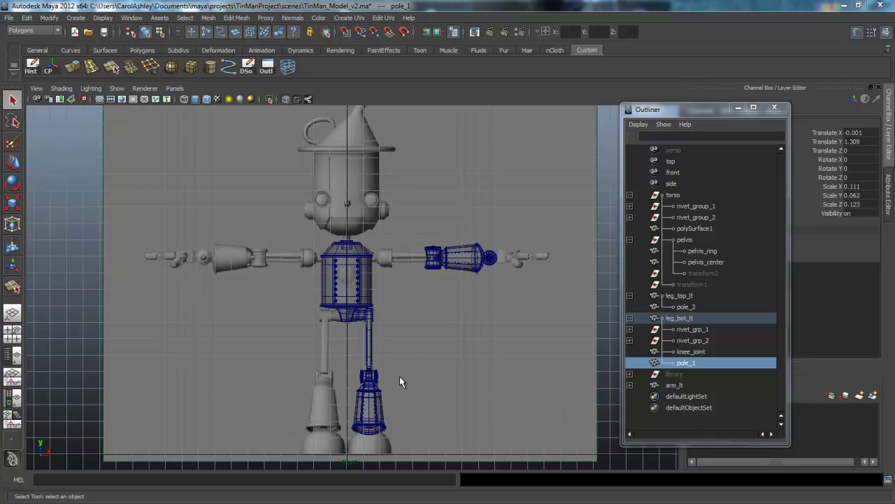
Step: Move the Outliner window closer to the model and frame the torso and left leg in the front view
alt+right_drag(311, 388, 401, 389)
alt+middle_drag(428, 413, 413, 345)
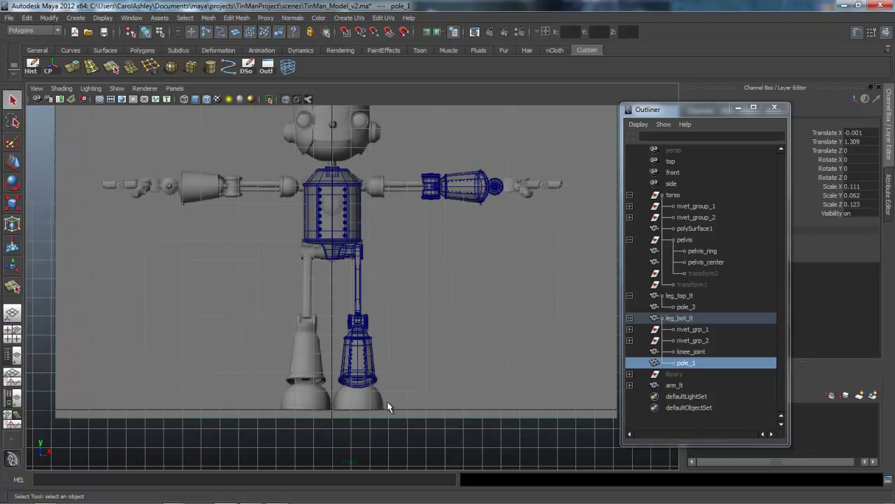
scroll(556, 373, up, 3)
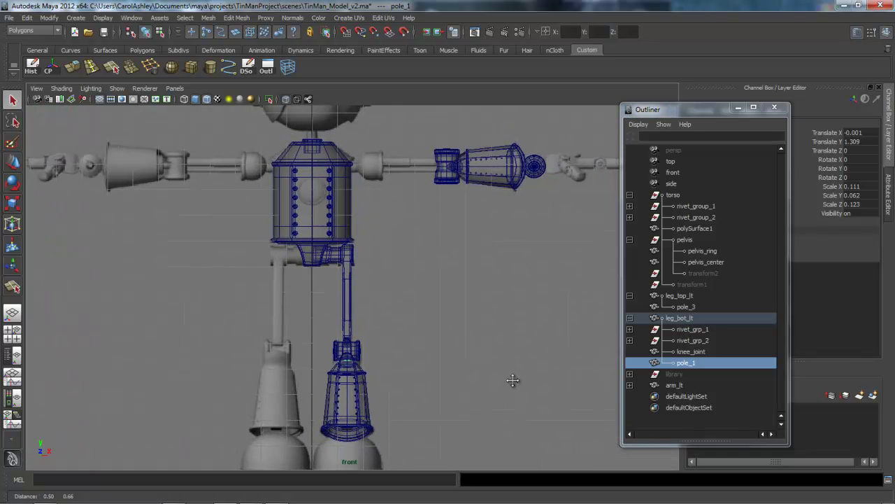
scroll(555, 390, up, 2)
drag(696, 112, 647, 103)
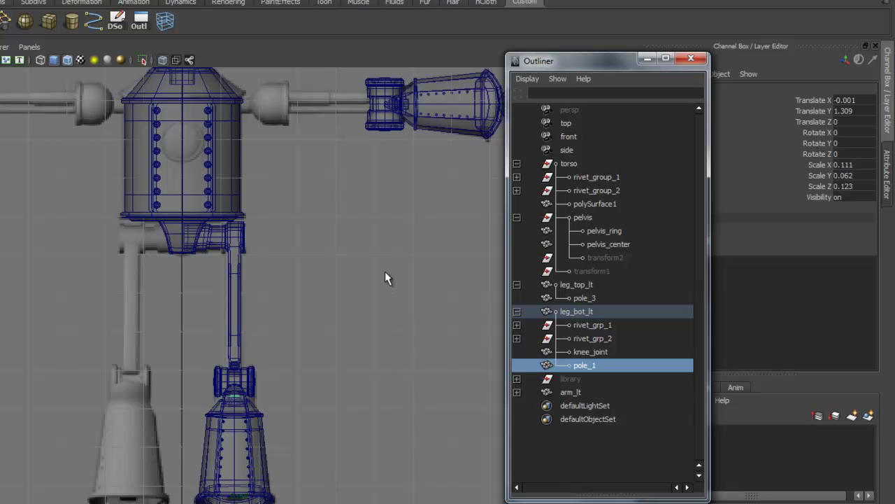
alt+middle_drag(384, 277, 352, 282)
Step: Inspect leg_bot_lt in the front view, including its child parts knee_joint and pole_1
click(567, 313)
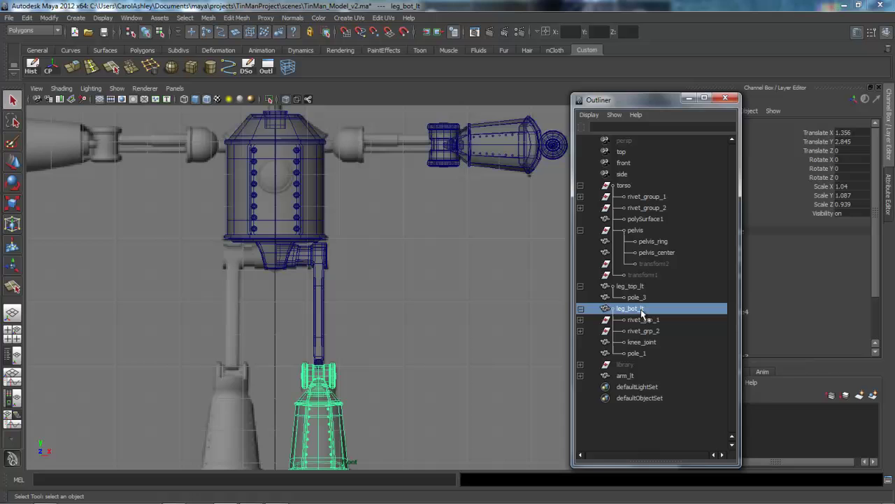
alt+middle_drag(487, 372, 491, 291)
alt+right_drag(491, 291, 554, 320)
alt+middle_drag(437, 366, 459, 317)
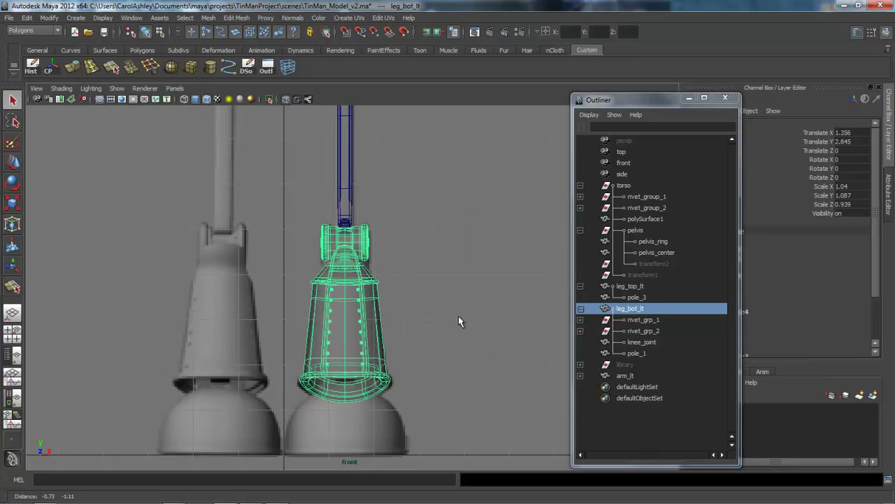
alt+right_drag(458, 317, 520, 320)
alt+middle_drag(475, 323, 454, 332)
alt+right_drag(458, 330, 543, 327)
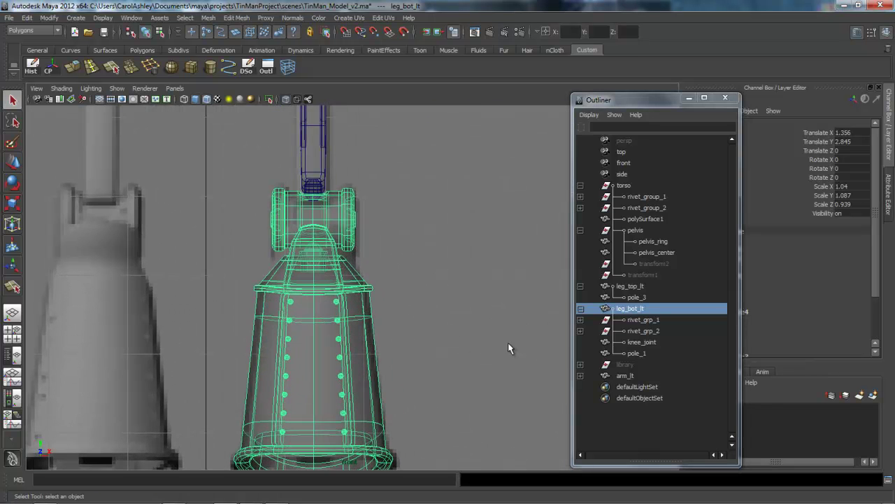
alt+middle_drag(514, 345, 515, 322)
click(648, 342)
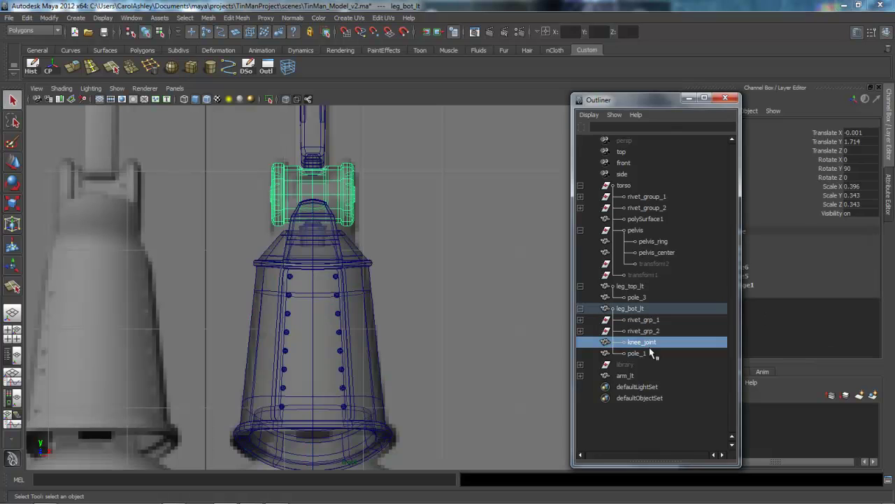
click(640, 351)
key(f)
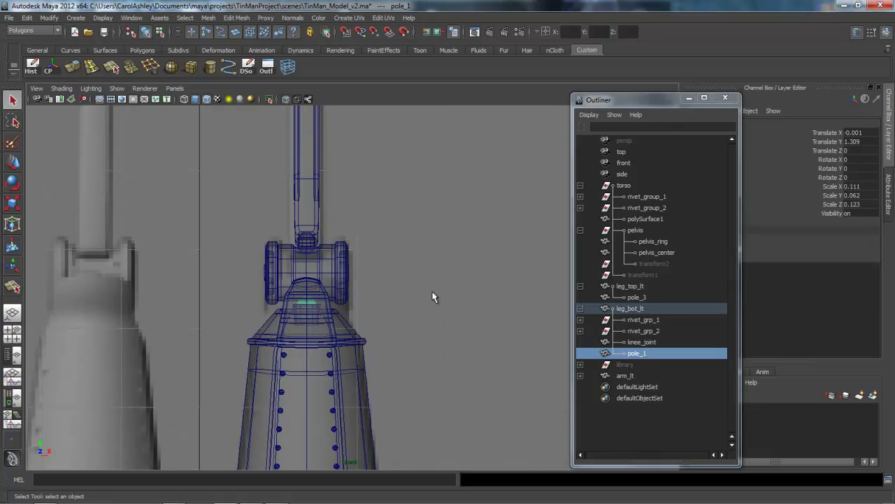
Step: Examine leg_top_lt and its child pole_3 around the knee, comparing them with pole_1 and leg_bot_lt
click(630, 286)
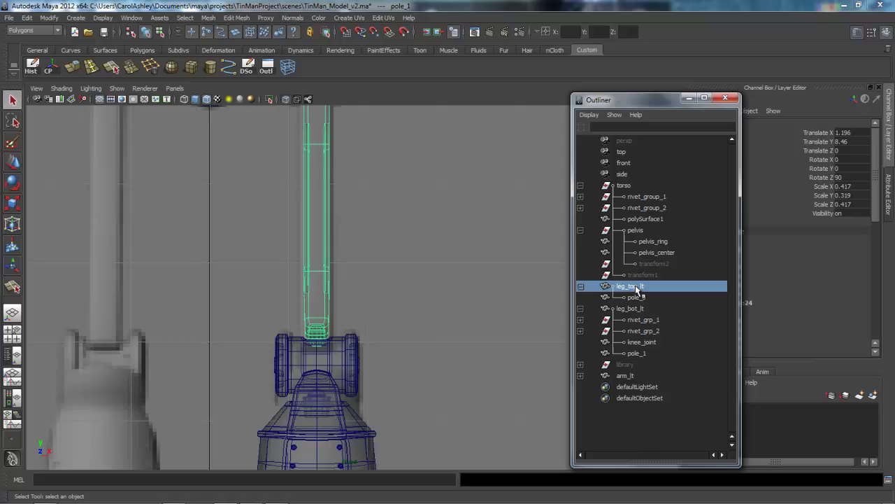
scroll(466, 310, down, 3)
scroll(370, 293, down, 2)
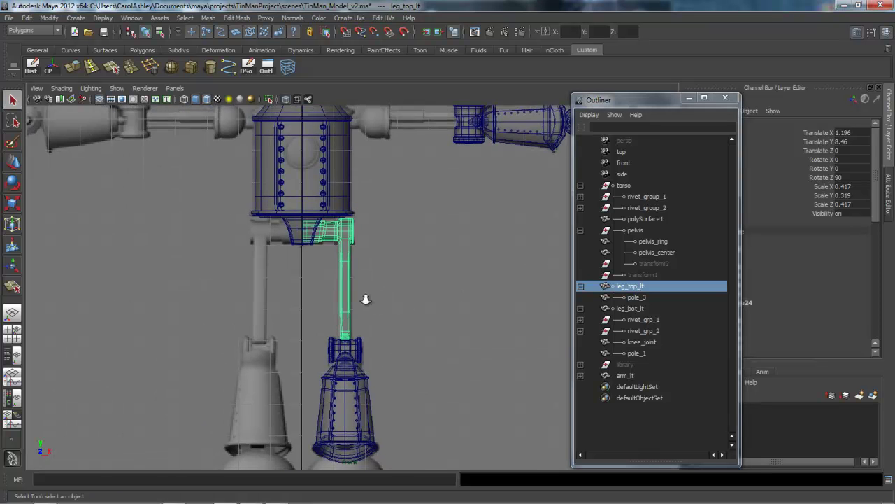
scroll(447, 306, up, 5)
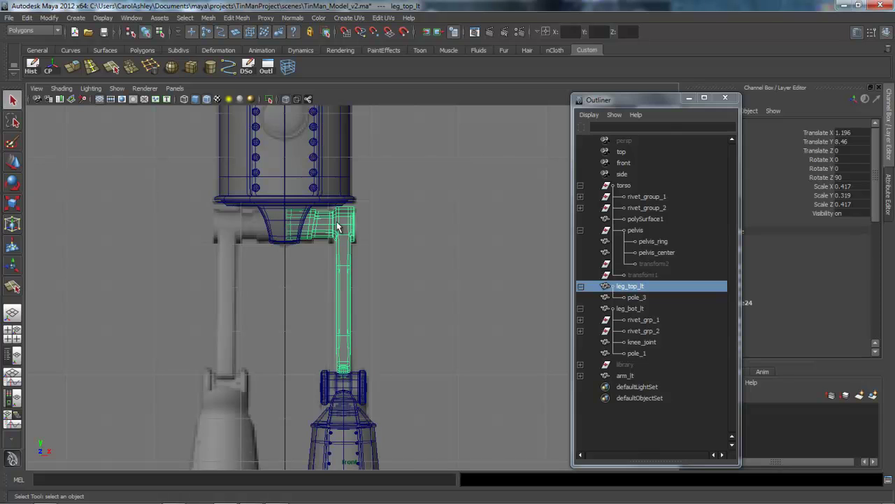
alt+right_drag(365, 367, 492, 356)
alt+middle_drag(447, 376, 460, 294)
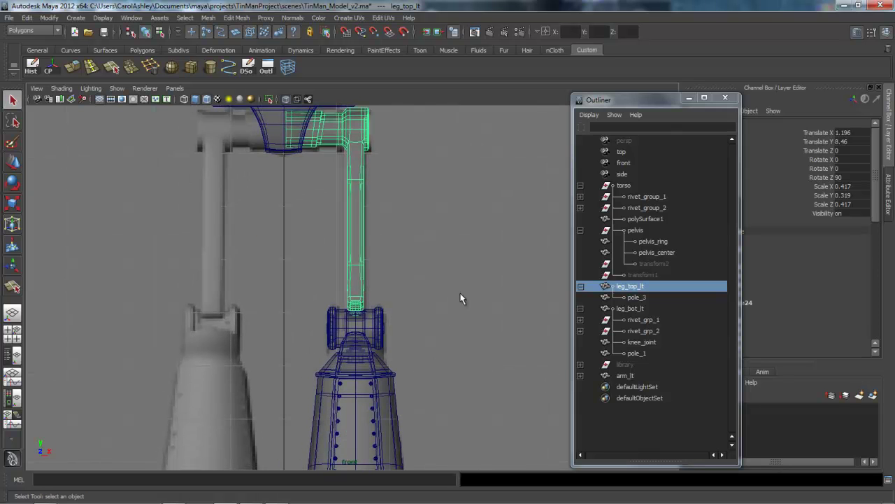
click(634, 297)
scroll(504, 324, up, 3)
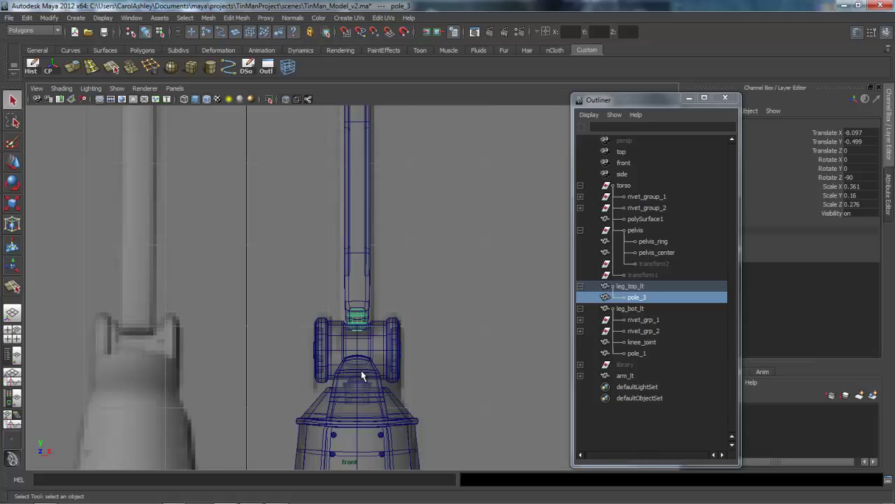
click(635, 353)
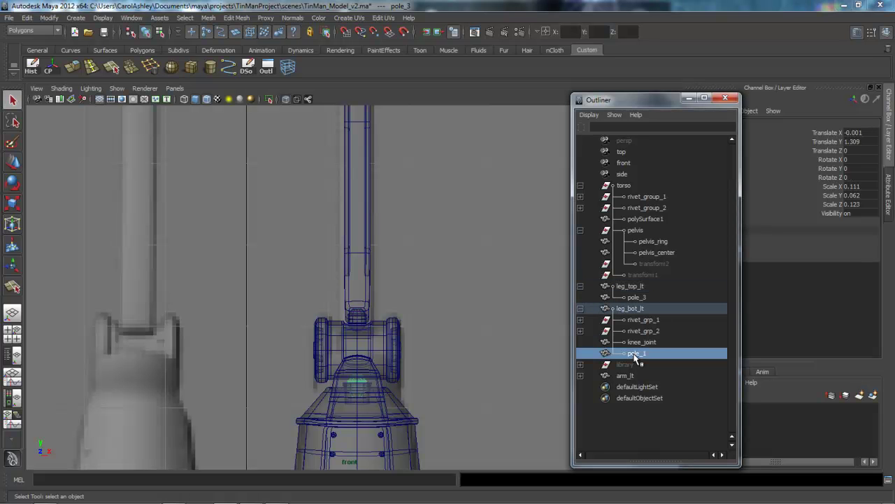
click(634, 309)
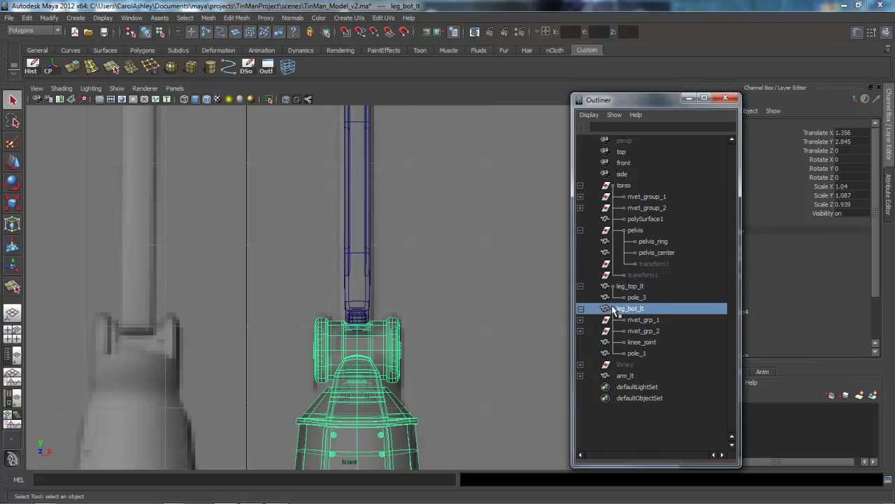
click(634, 298)
key(f)
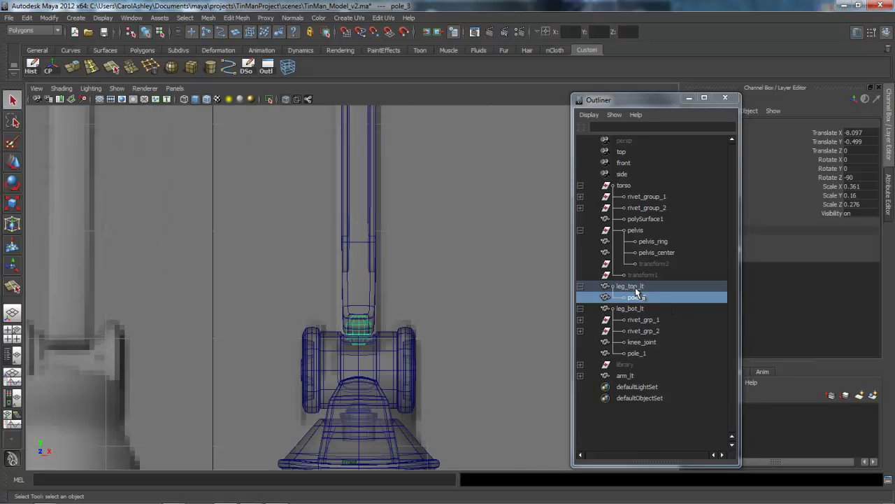
click(635, 287)
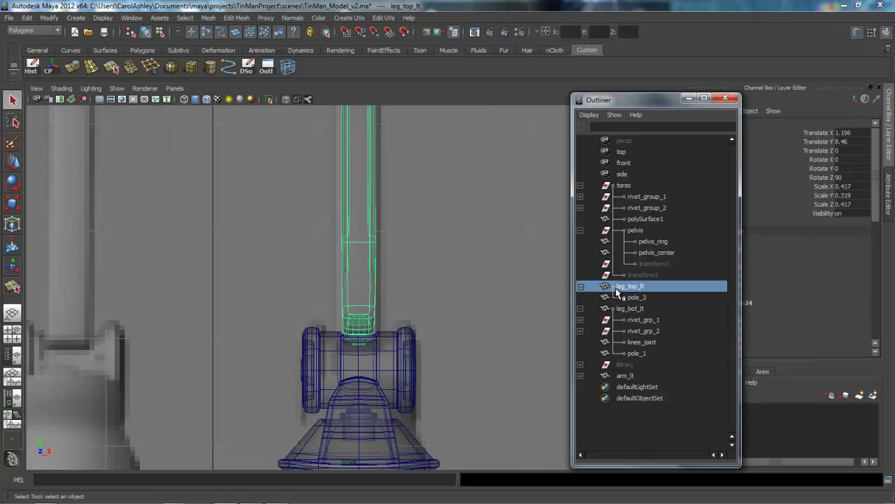
Step: Collapse the leg_top_lt and leg_bot_lt hierarchies and select both leg parts together
click(581, 286)
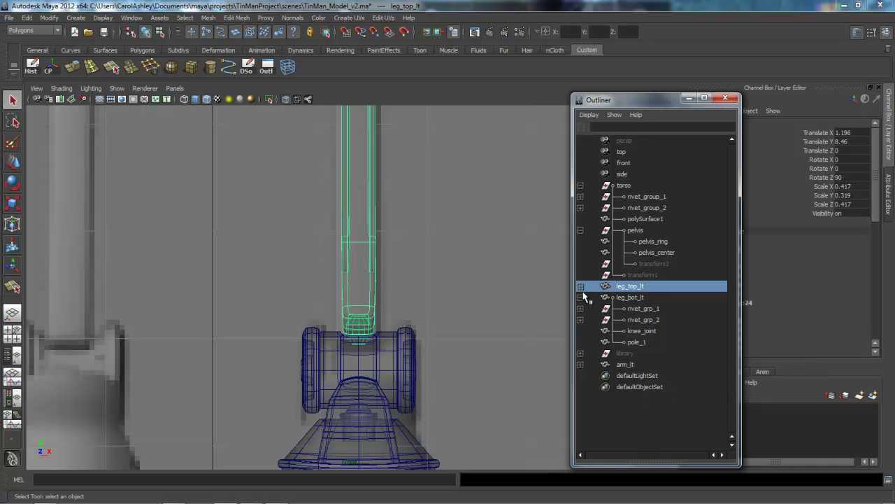
click(581, 297)
shift+click(640, 297)
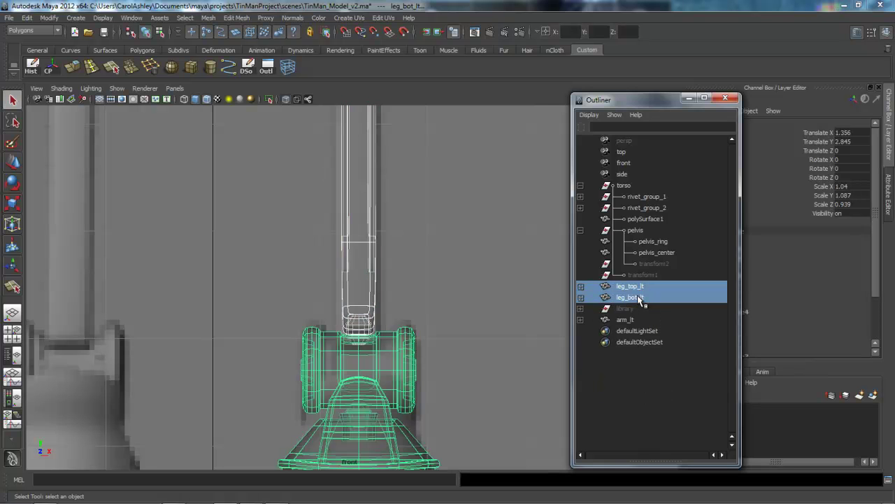
alt+right_drag(477, 359, 252, 351)
alt+middle_drag(396, 378, 390, 357)
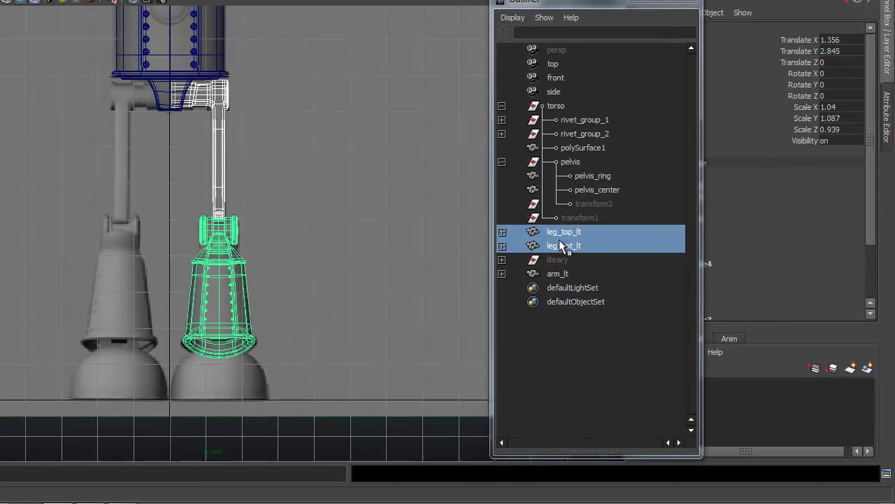
alt+right_drag(345, 326, 428, 327)
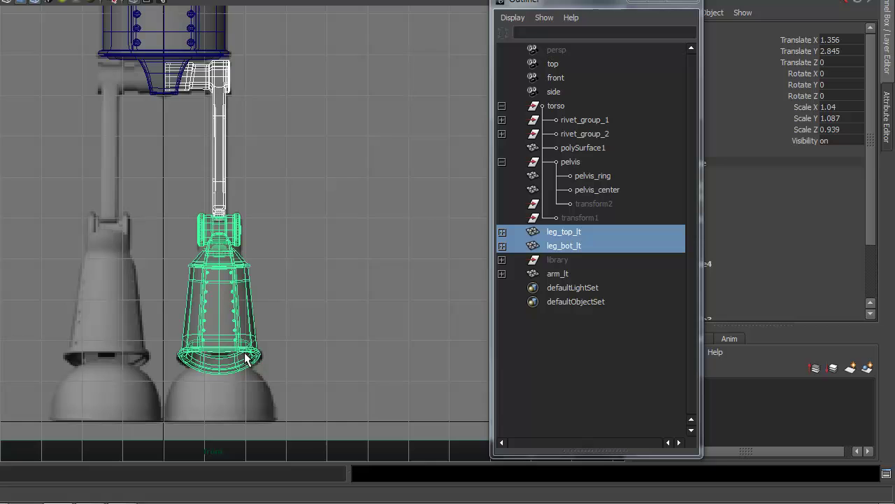
alt+middle_drag(344, 254, 347, 285)
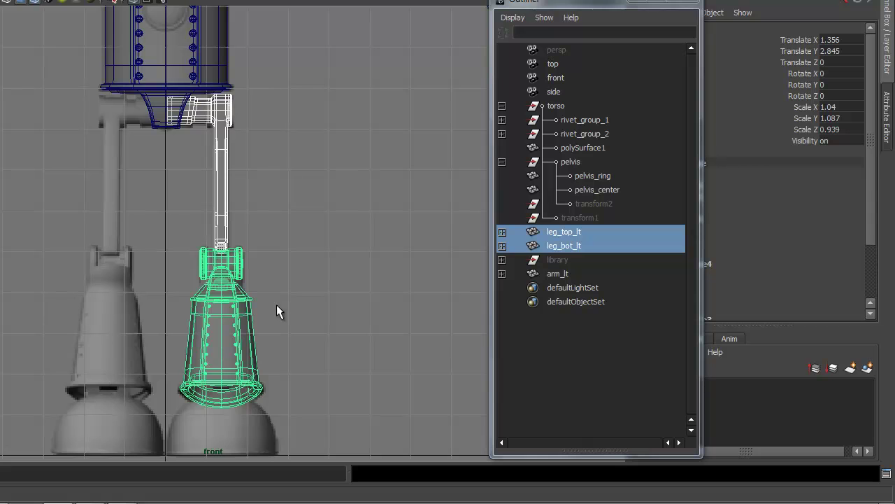
Step: Examine the pelvis group below the torso in the front view, including its pelvis_ring and pelvis_center parts
alt+middle_drag(341, 297, 338, 388)
alt+middle_drag(333, 284, 261, 372)
alt+right_drag(322, 351, 388, 349)
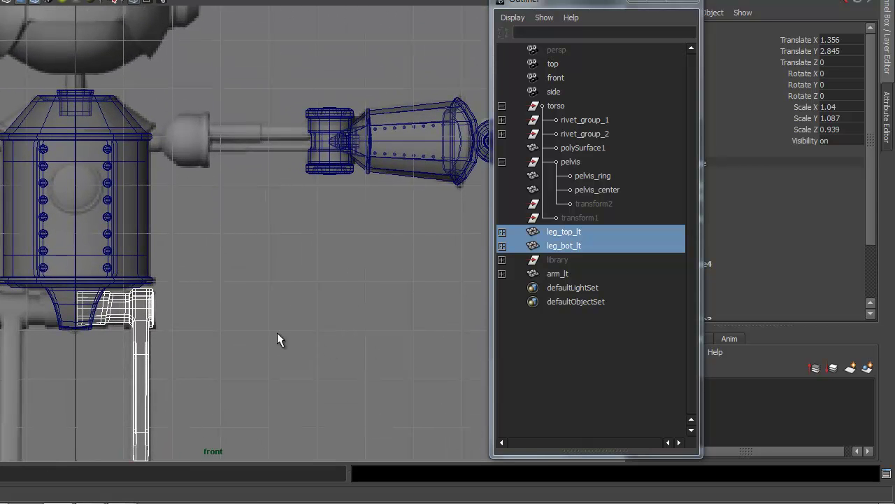
click(572, 161)
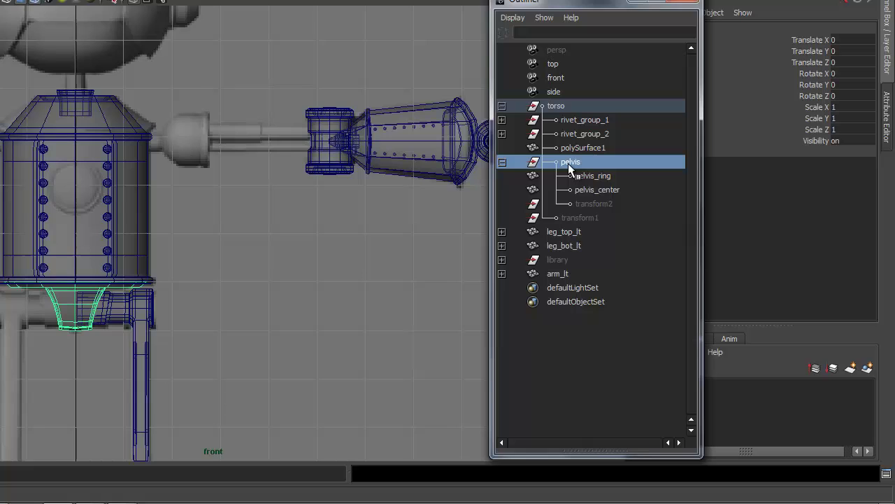
alt+right_drag(189, 285, 263, 296)
alt+middle_drag(263, 297, 433, 184)
alt+right_drag(210, 250, 360, 261)
alt+middle_drag(360, 262, 277, 284)
alt+right_drag(301, 281, 447, 276)
click(592, 175)
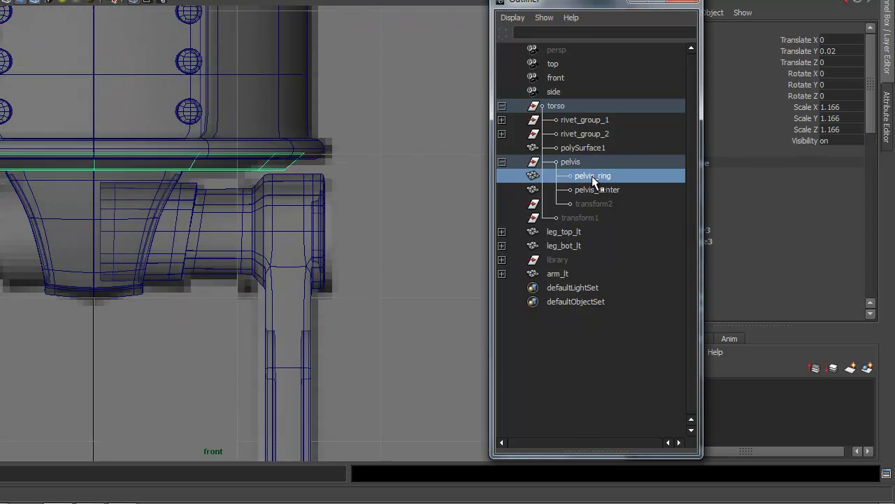
click(591, 189)
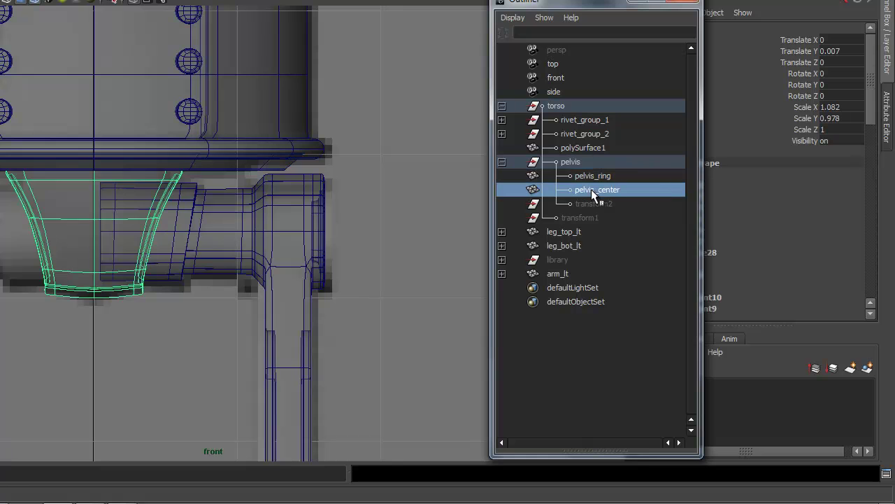
click(596, 176)
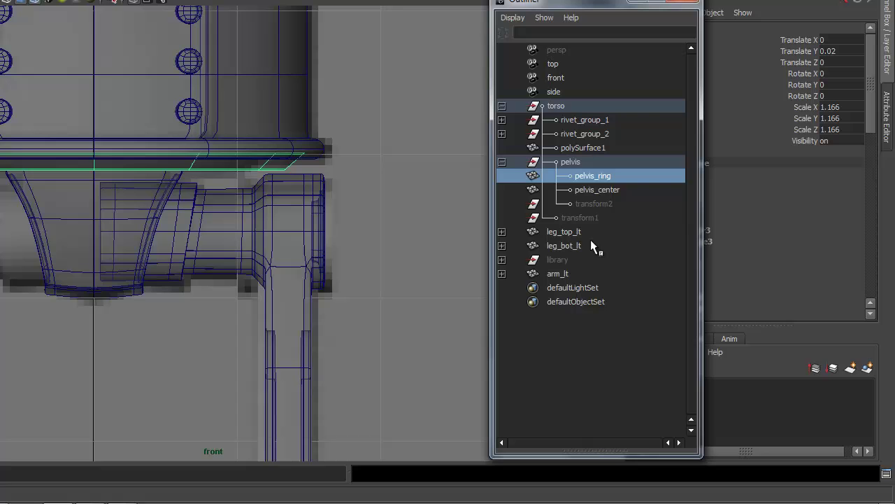
click(570, 162)
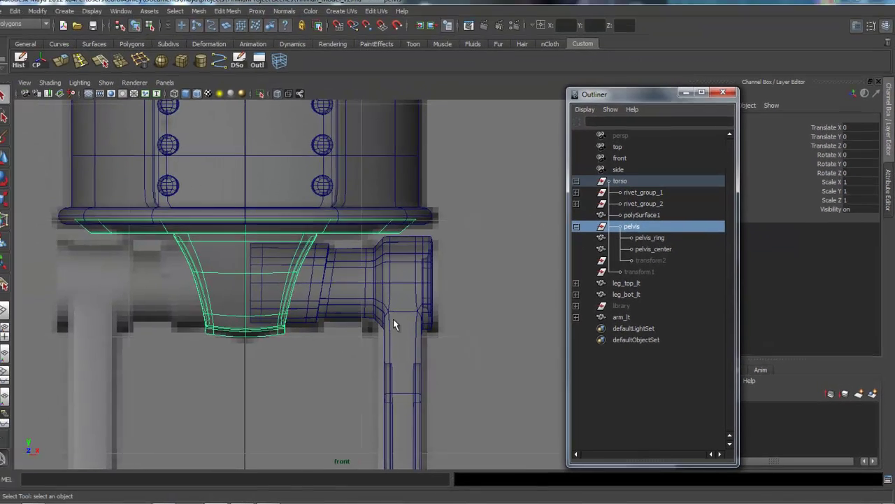
alt+right_drag(269, 276, 363, 279)
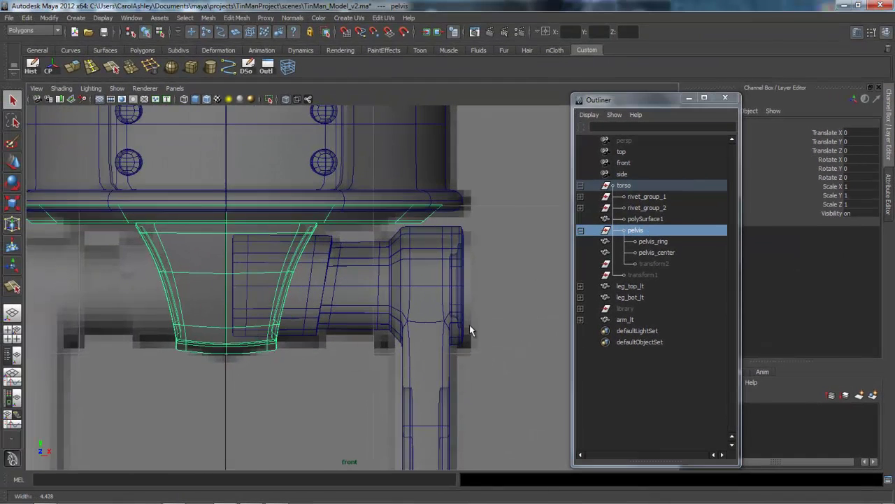
alt+middle_drag(292, 278, 366, 286)
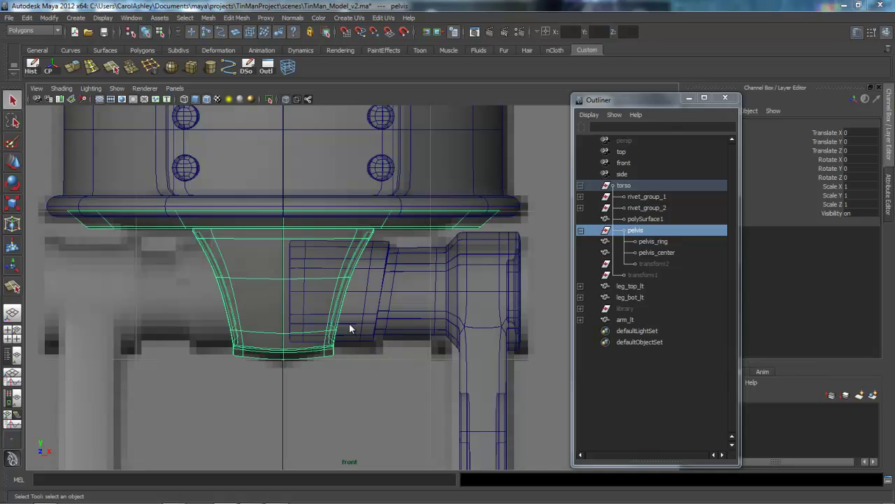
Step: Turn on smooth mesh preview for pelvis_ring, viewing the pelvis from below in the perspective view
key(space)
key(space)
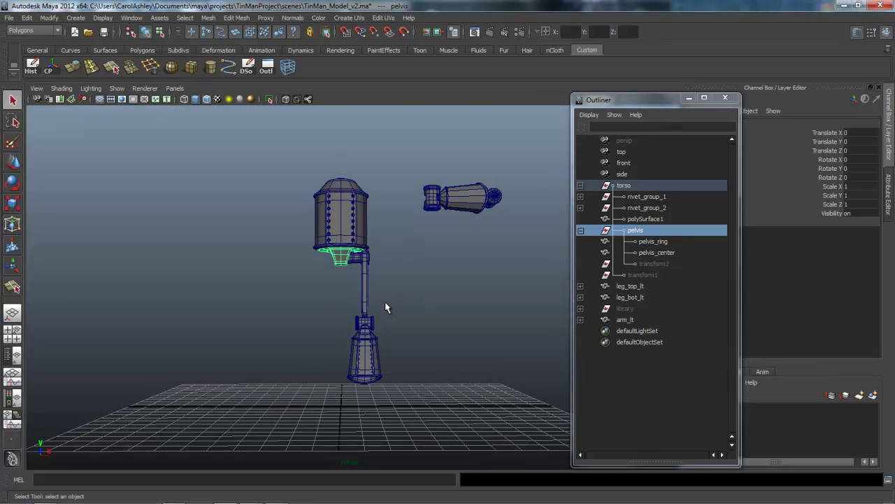
key(f)
alt+drag(398, 314, 326, 324)
alt+right_drag(326, 324, 396, 320)
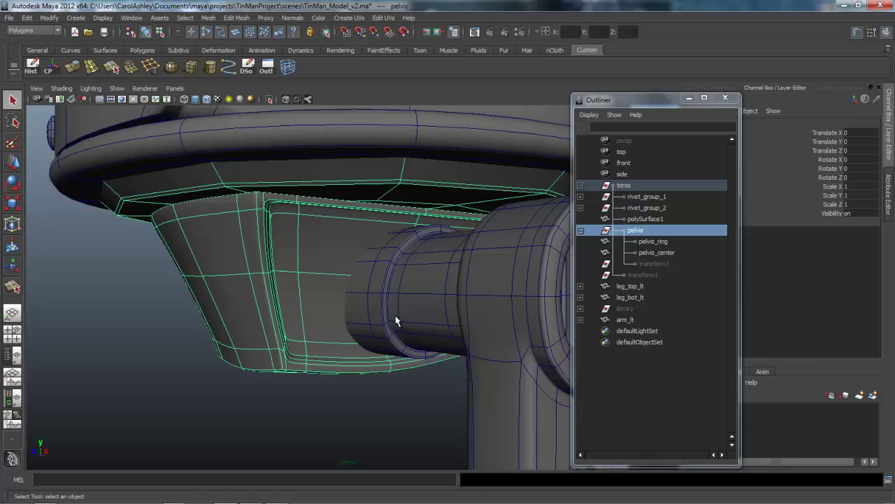
alt+middle_drag(396, 320, 369, 330)
alt+drag(369, 330, 410, 224)
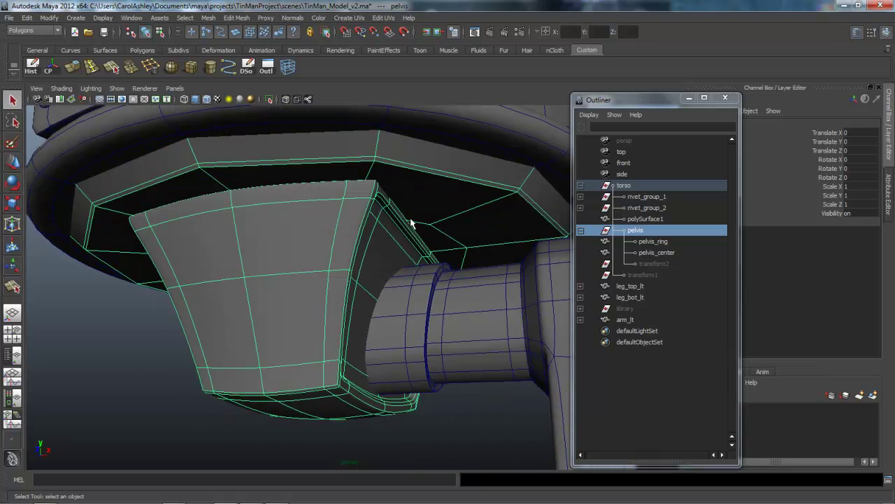
click(424, 180)
key(3)
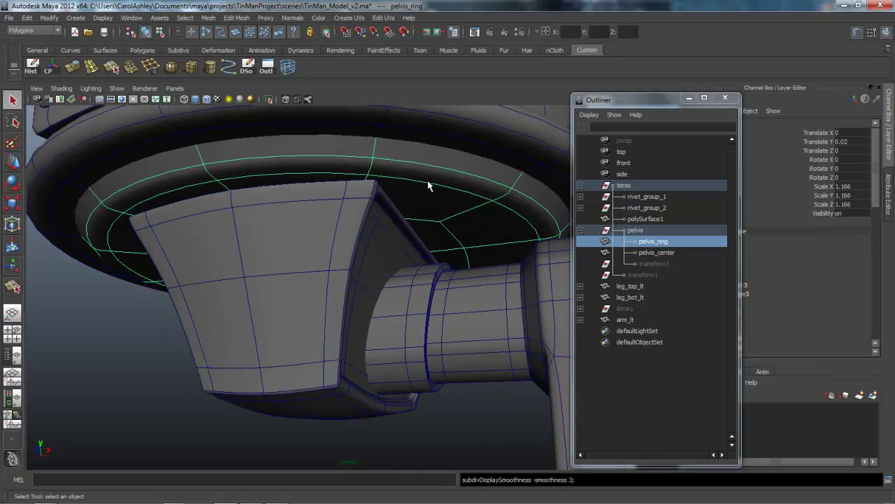
alt+drag(440, 214, 342, 206)
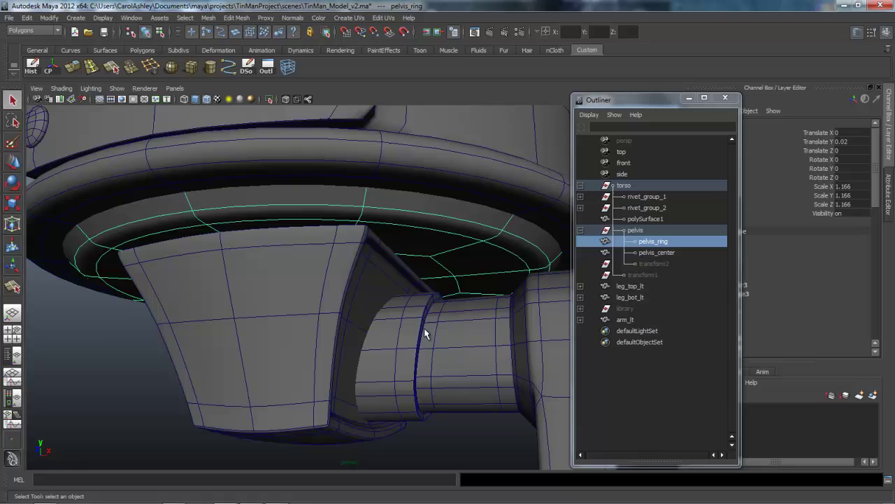
Step: Select pelvis_center and examine it from below, around its side and from the front
alt+drag(424, 334, 340, 285)
click(339, 285)
alt+drag(240, 269, 148, 281)
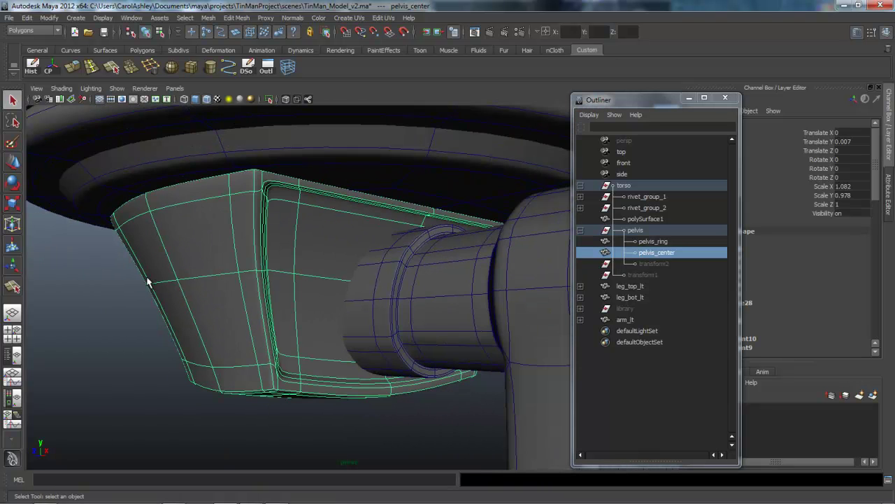
alt+drag(236, 287, 332, 284)
alt+drag(288, 318, 377, 321)
scroll(319, 305, down, 3)
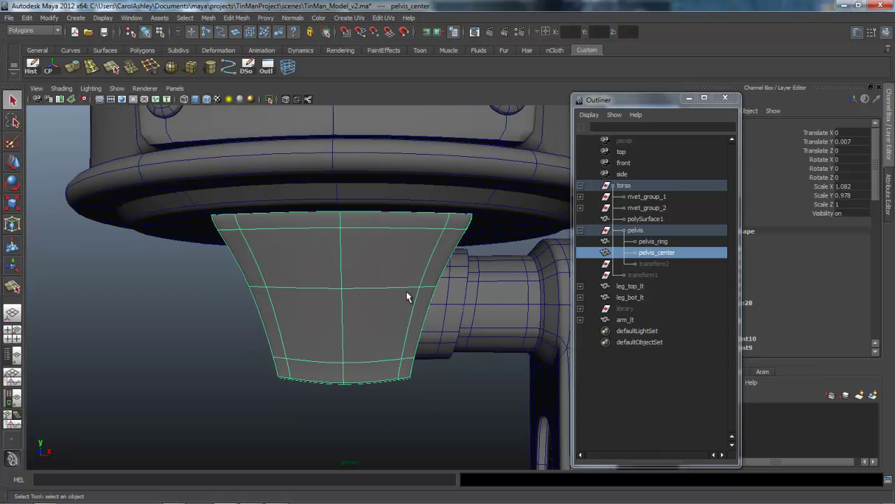
Step: Examine the middle horizontal edge loop on the front of pelvis_center by selecting it, and return to object mode
right_drag(305, 293, 302, 264)
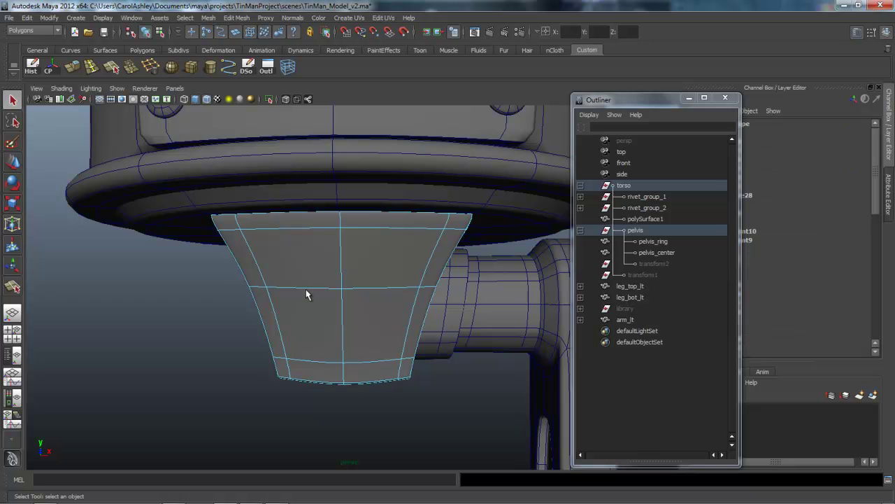
double_click(305, 292)
double_click(308, 289)
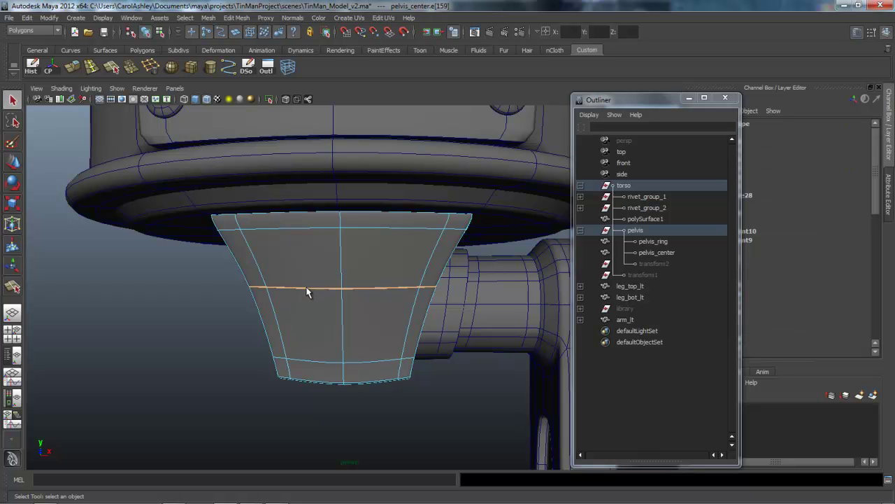
alt+drag(343, 304, 298, 304)
right_drag(298, 304, 324, 306)
alt+drag(325, 305, 372, 320)
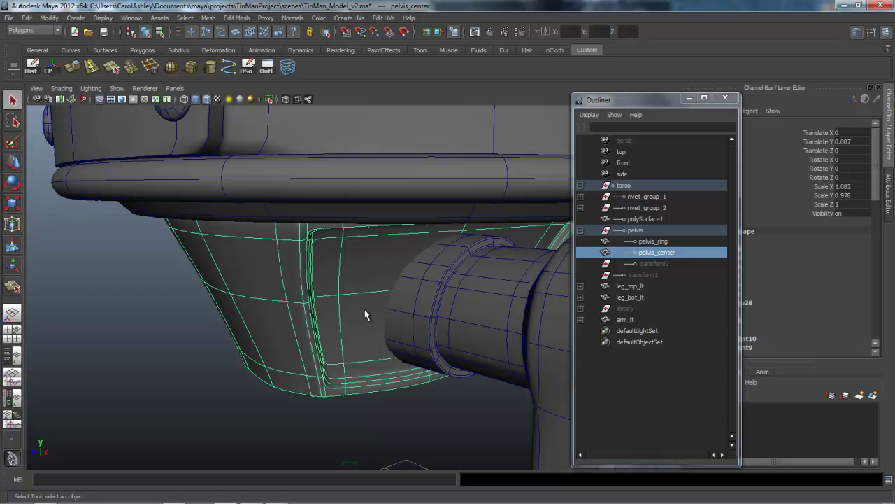
Step: Turn off smooth mesh preview for pelvis_center and view its unsmoothed shape from below
alt+drag(350, 324, 346, 275)
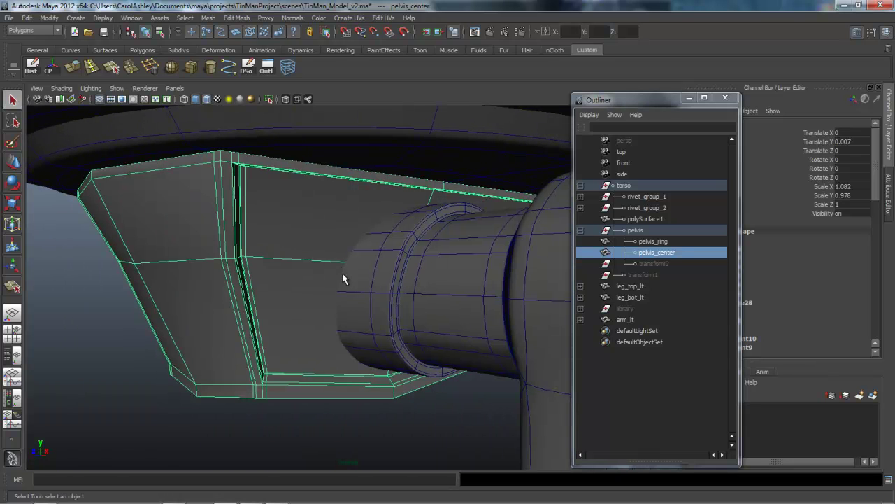
alt+right_drag(394, 300, 340, 298)
alt+drag(340, 297, 359, 281)
alt+right_drag(360, 282, 427, 335)
alt+drag(424, 335, 366, 326)
alt+right_drag(366, 326, 389, 299)
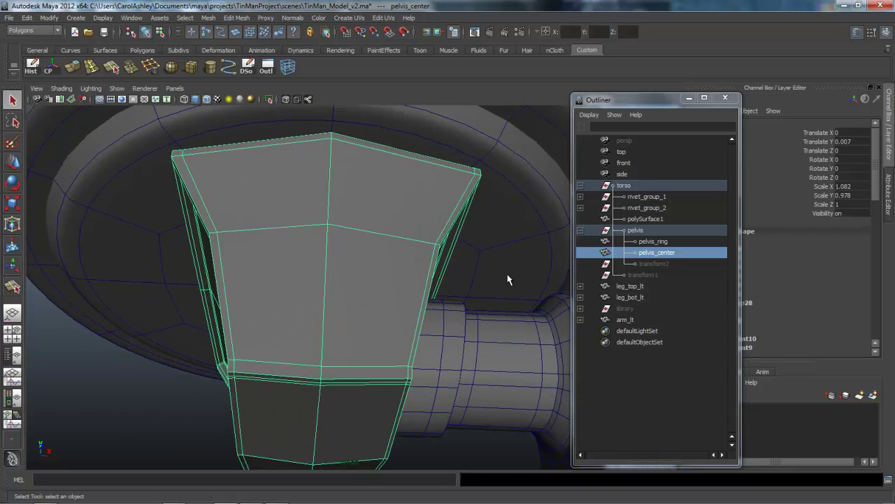
Step: Examine from below how pelvis_center meets the underside of pelvis_ring, selecting each part in turn
click(508, 277)
alt+drag(447, 312, 396, 305)
alt+right_drag(396, 305, 444, 278)
alt+right_drag(475, 227, 448, 245)
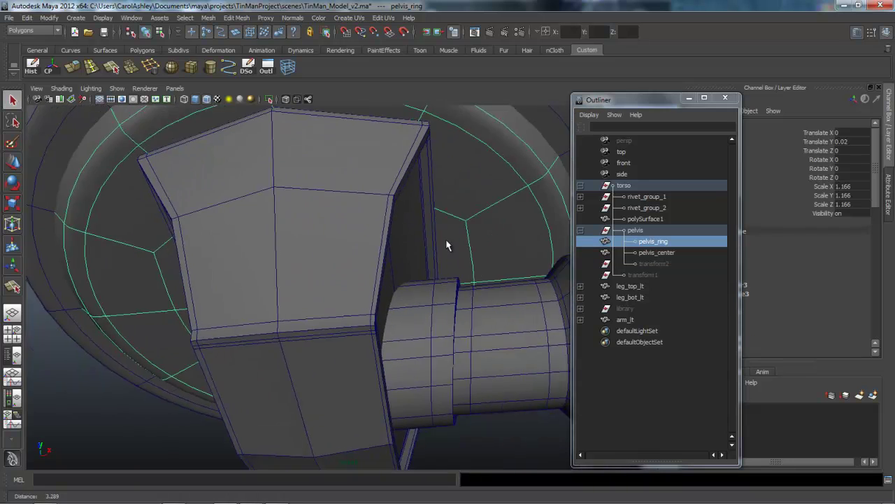
alt+middle_drag(447, 246, 432, 305)
alt+drag(431, 305, 384, 300)
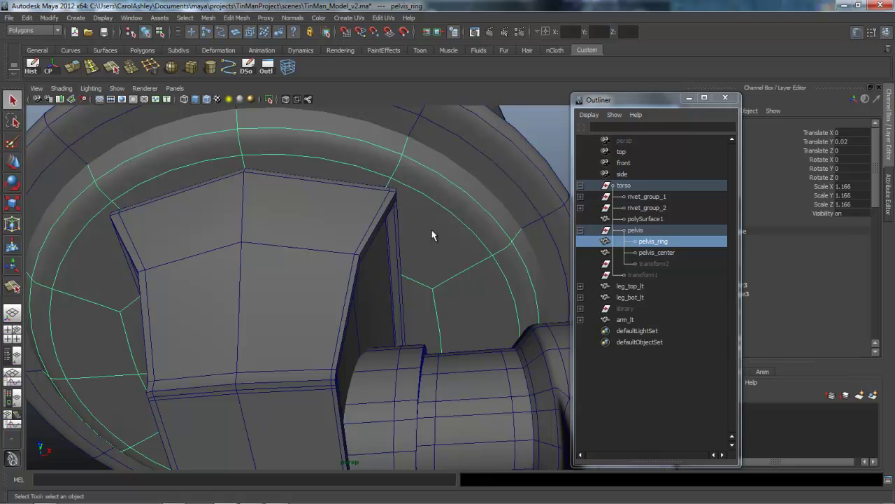
click(394, 262)
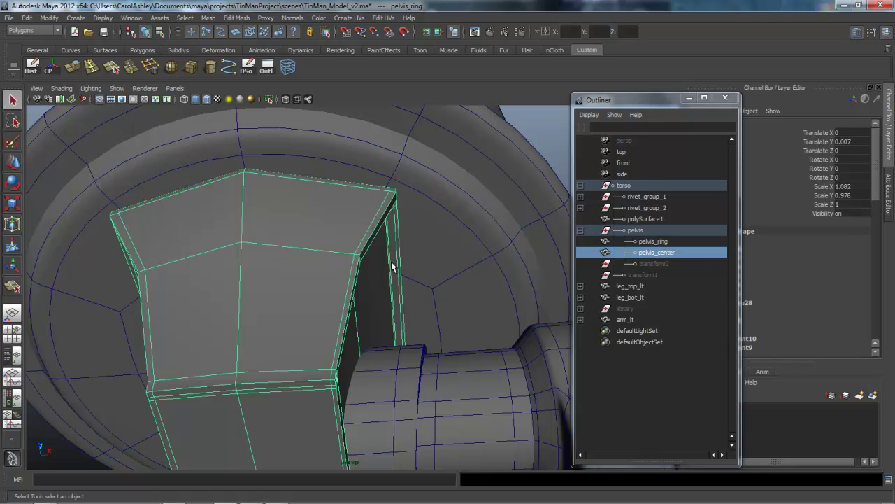
alt+drag(392, 266, 340, 279)
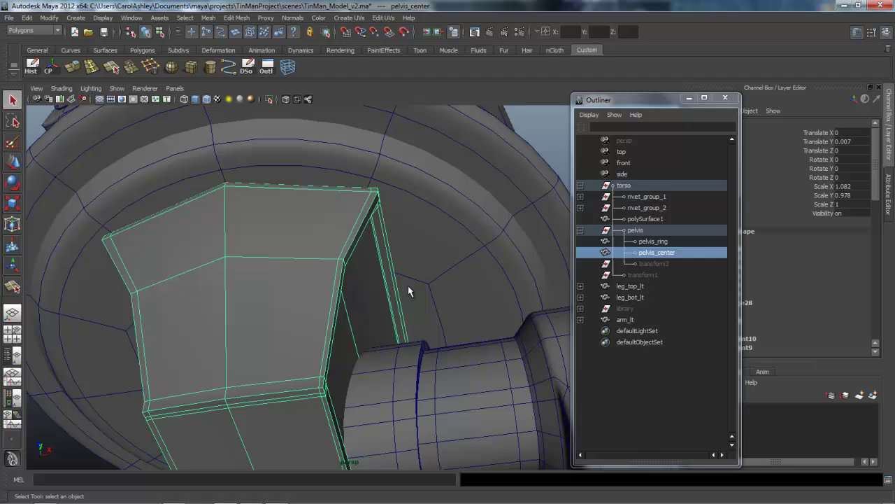
alt+drag(409, 292, 445, 285)
click(435, 274)
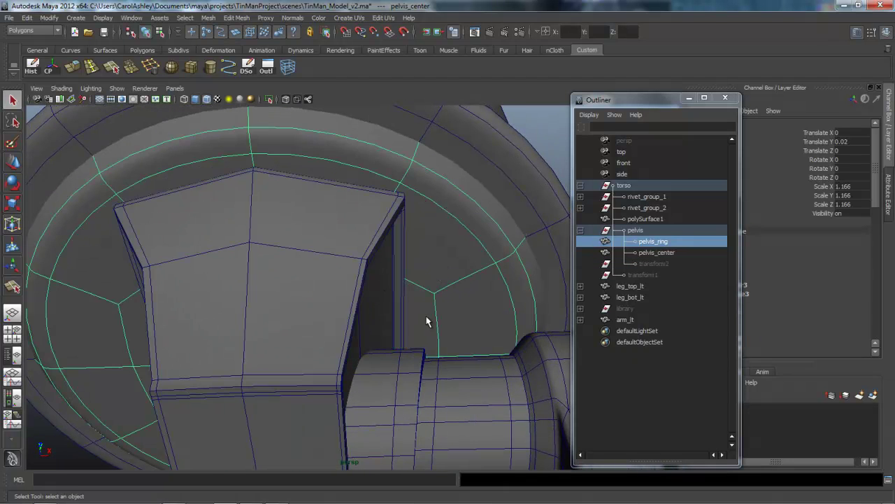
alt+drag(161, 342, 126, 284)
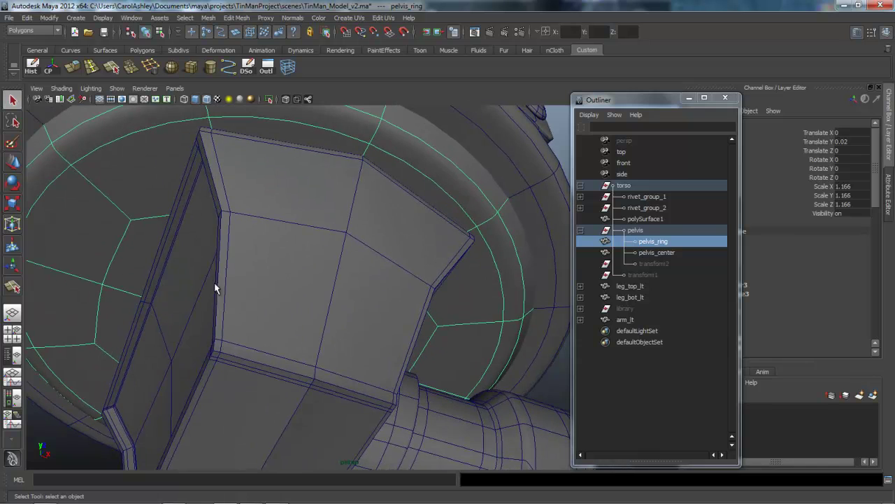
alt+drag(319, 268, 332, 352)
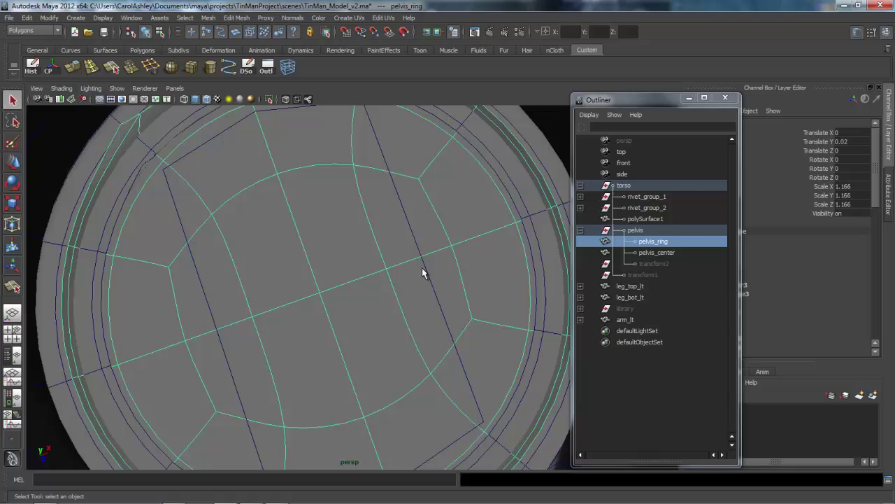
Step: Examine the model from the torso down the left leg to the open bottom of the lower leg
alt+drag(384, 362, 373, 292)
alt+middle_drag(412, 364, 459, 292)
alt+right_drag(460, 292, 336, 300)
alt+right_drag(441, 310, 326, 303)
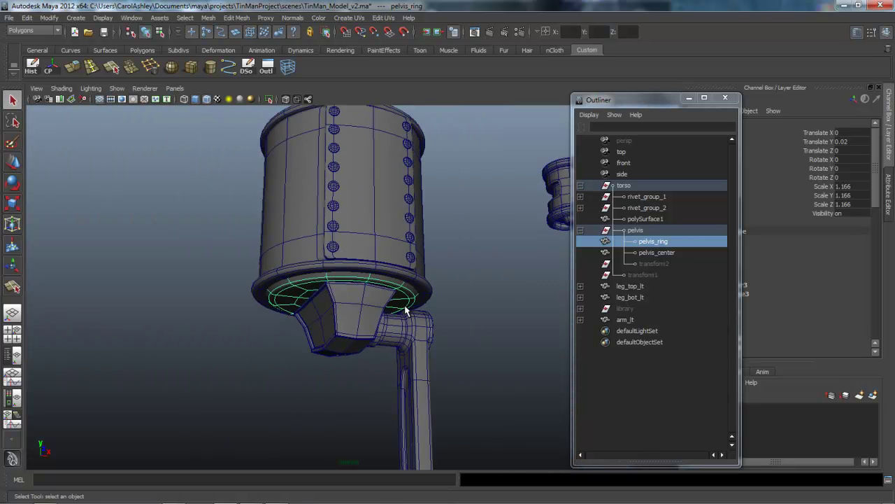
alt+drag(406, 312, 281, 325)
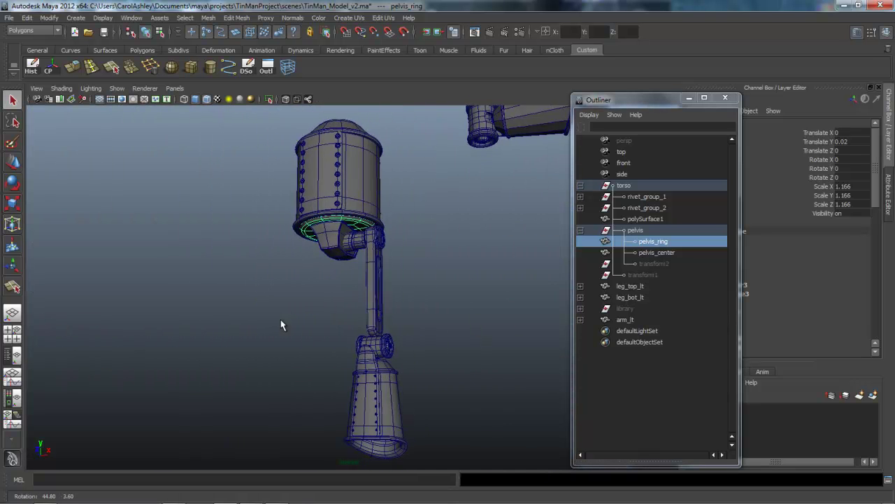
alt+middle_drag(382, 349, 364, 290)
alt+right_drag(285, 309, 447, 325)
alt+middle_drag(413, 355, 419, 300)
alt+right_drag(336, 331, 416, 349)
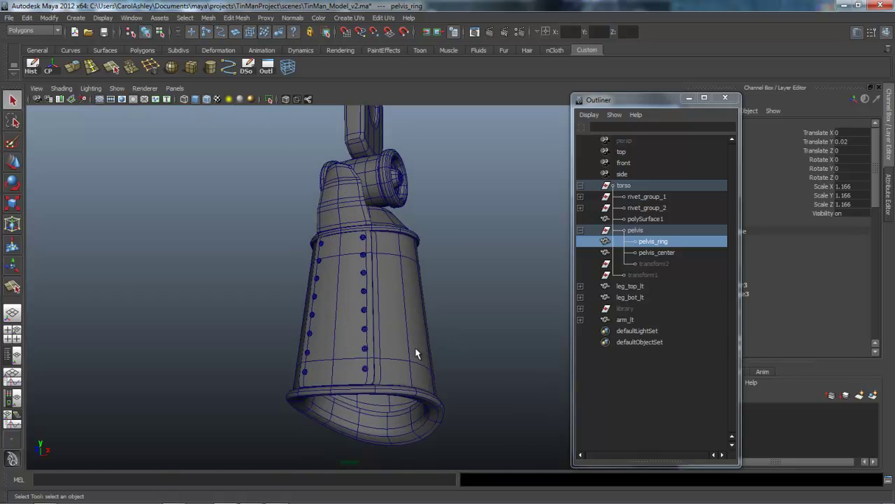
alt+drag(416, 354, 342, 288)
alt+right_drag(503, 314, 394, 302)
alt+middle_drag(394, 301, 443, 352)
alt+right_drag(442, 352, 388, 329)
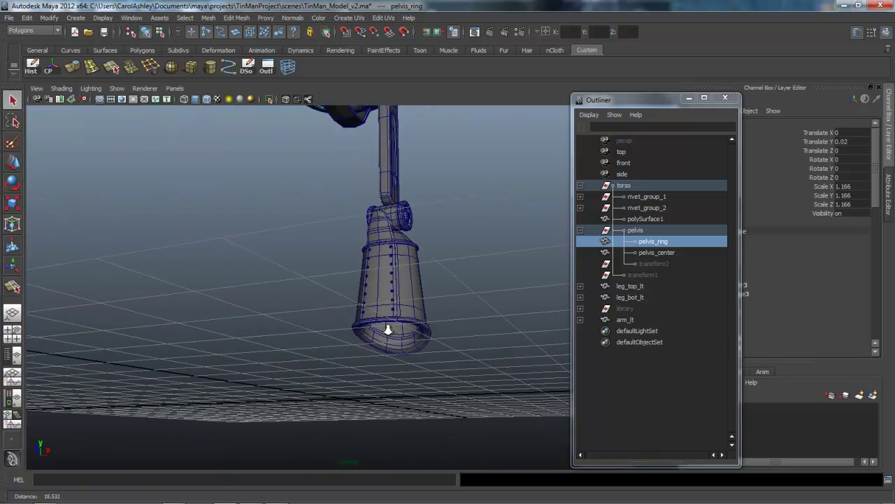
mouse_move(387, 329)
alt+mouse_down()
mouse_move(366, 323)
mouse_move(376, 322)
alt+mouse_up()
alt+middle_drag(376, 322, 383, 339)
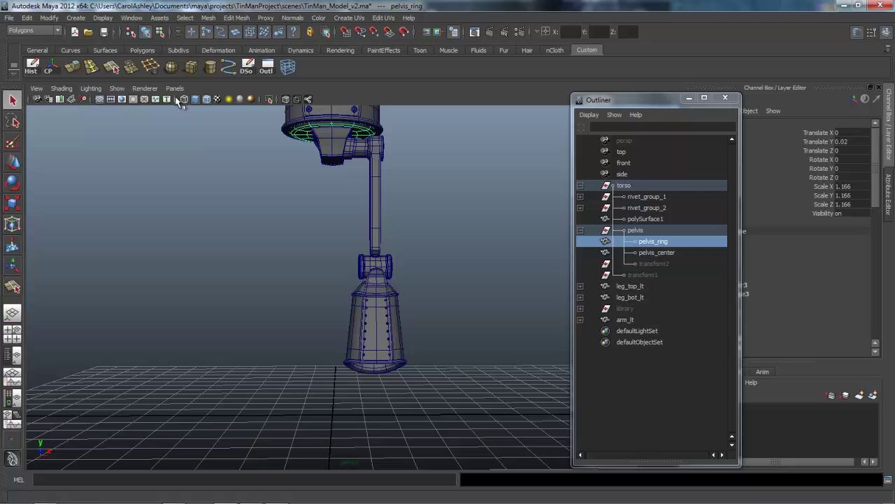
Step: Create a polygon sphere, raise it to Translate Y 1.014 at the scene centre, and close the Outliner
click(171, 67)
key(w)
drag(333, 385, 285, 369)
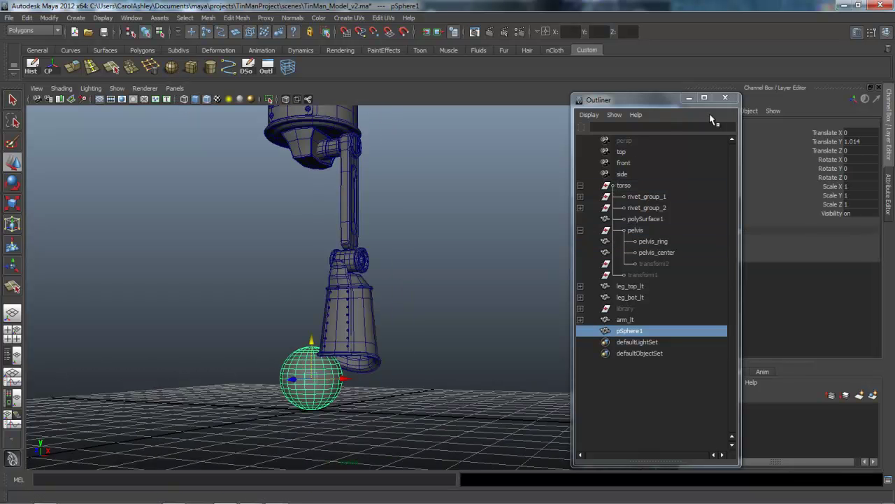
click(726, 98)
Step: Set the sphere's Subdivisions Axis to 12 and Subdivisions Height to 8
alt+drag(416, 423, 347, 410)
alt+right_drag(399, 414, 492, 404)
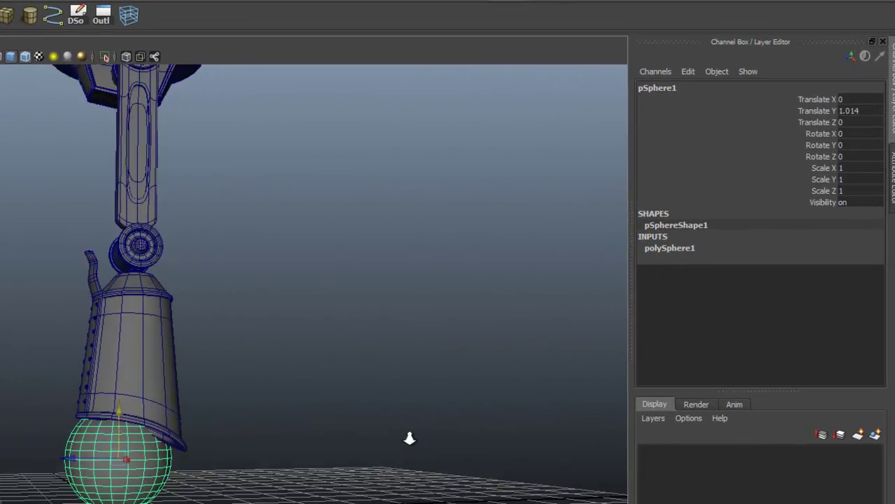
alt+middle_drag(405, 410, 535, 366)
alt+drag(286, 472, 392, 475)
click(670, 248)
click(856, 270)
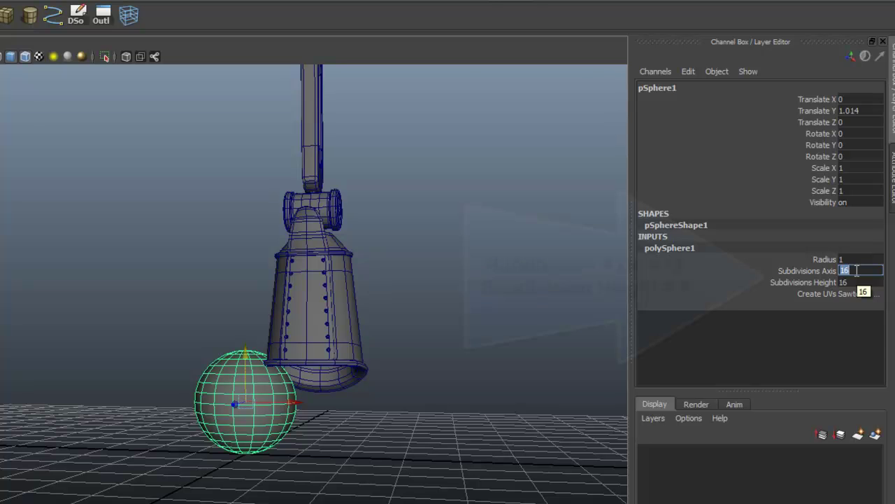
text(12)
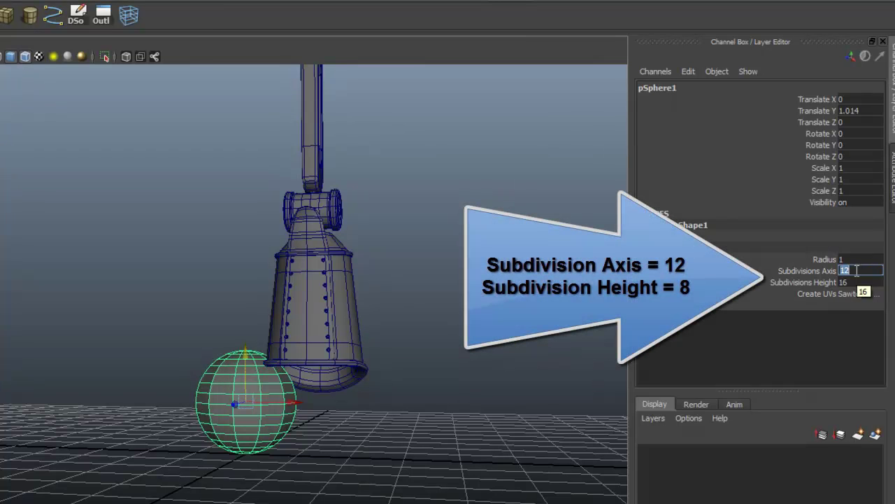
alt+drag(430, 344, 399, 380)
click(851, 279)
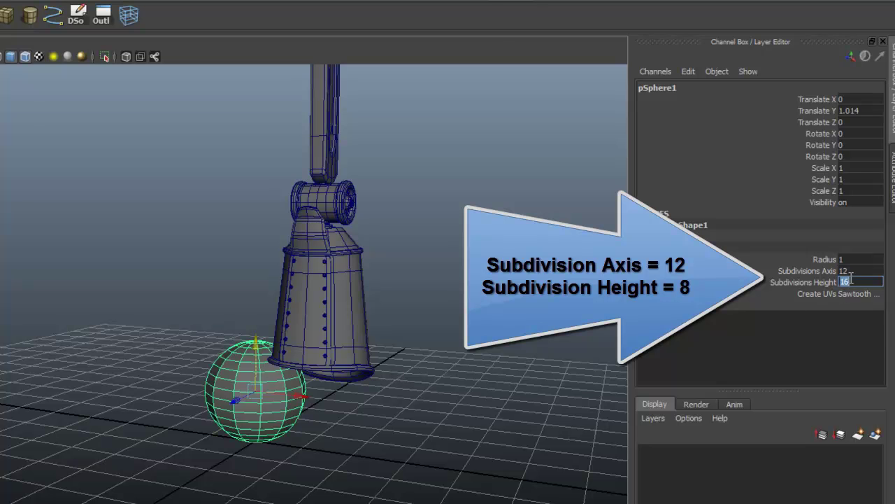
text(8)
key(Return)
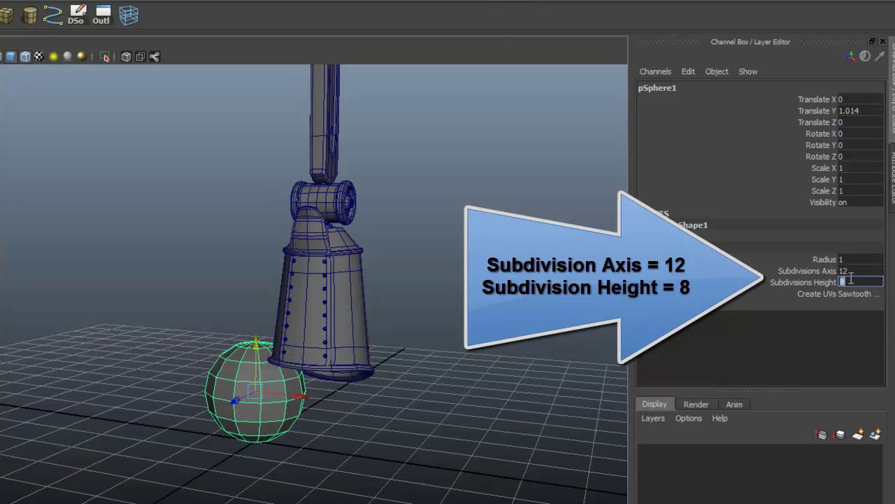
Step: Turn the sphere onto its side by setting Rotate Z to 90
alt+drag(347, 421, 284, 436)
alt+right_drag(284, 435, 332, 434)
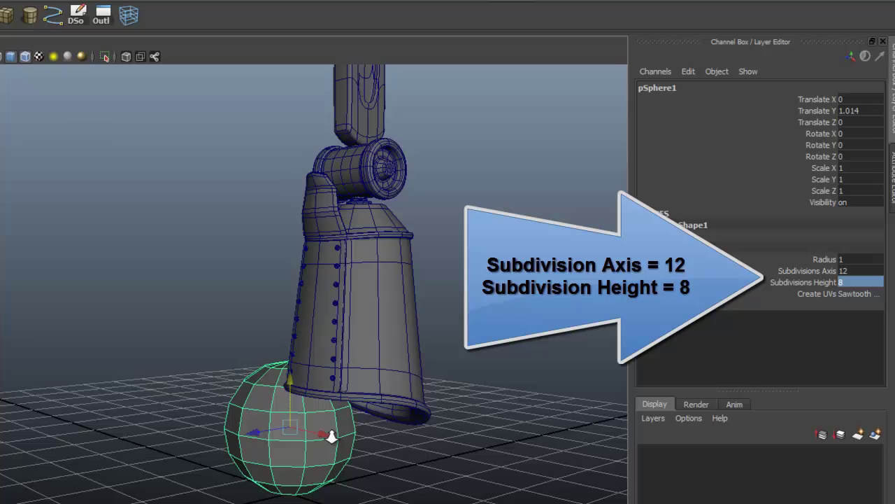
alt+drag(331, 433, 358, 447)
key(e)
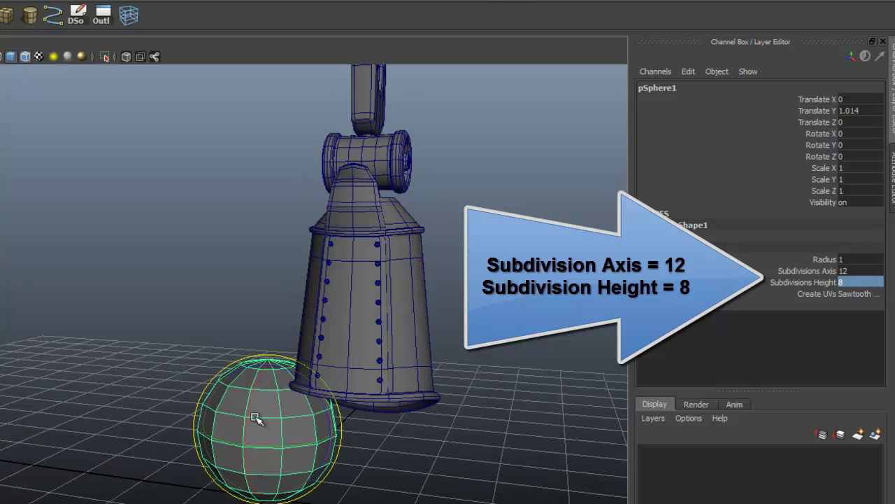
drag(302, 377, 216, 455)
click(879, 156)
text(90)
key(Return)
Step: Position the sphere over the reference foot below the lower leg at about Translate X 1.357, Y 0.571, Z 0.169, aligning it in the front view
key(w)
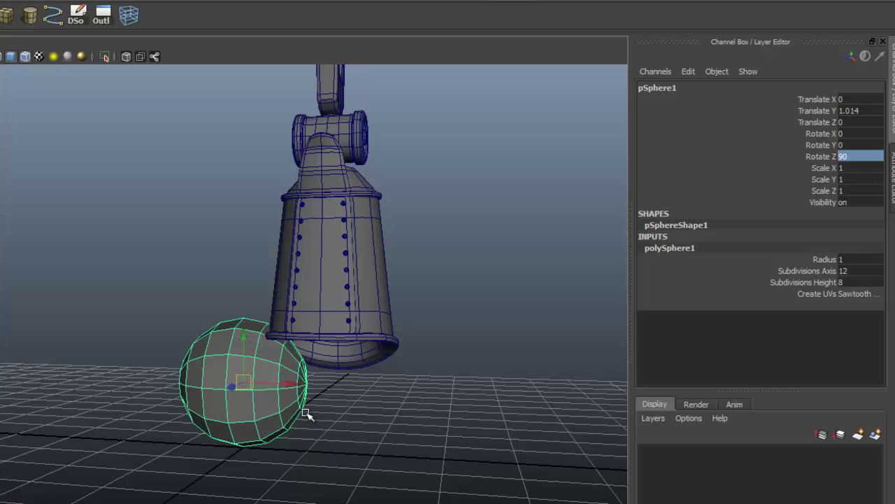
drag(291, 387, 378, 390)
key(space)
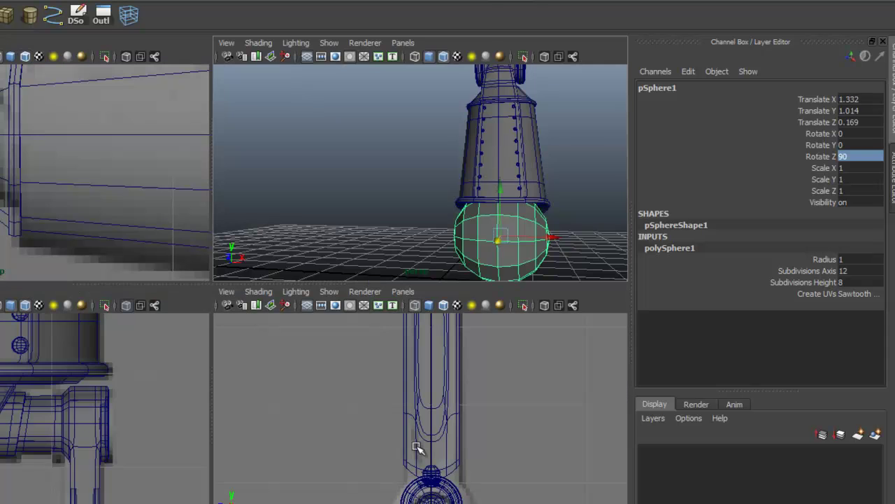
key(space)
alt+right_drag(417, 447, 476, 447)
alt+middle_drag(417, 446, 371, 150)
alt+right_drag(418, 448, 294, 448)
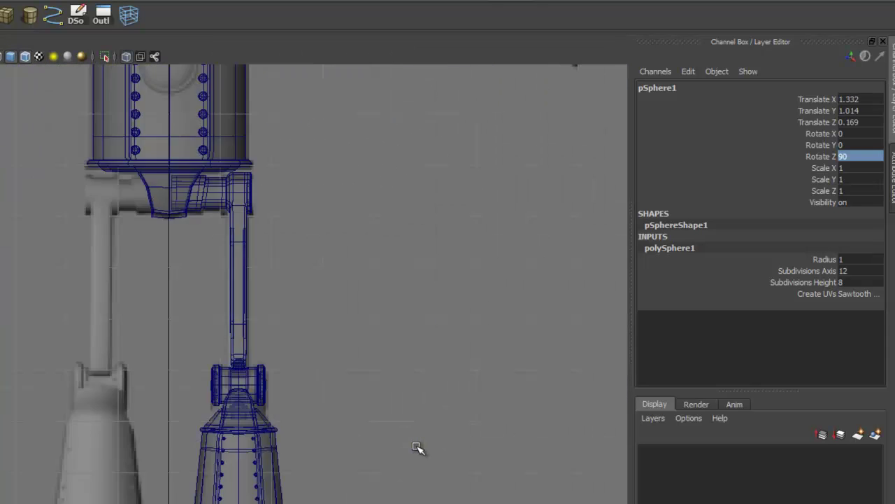
key(f)
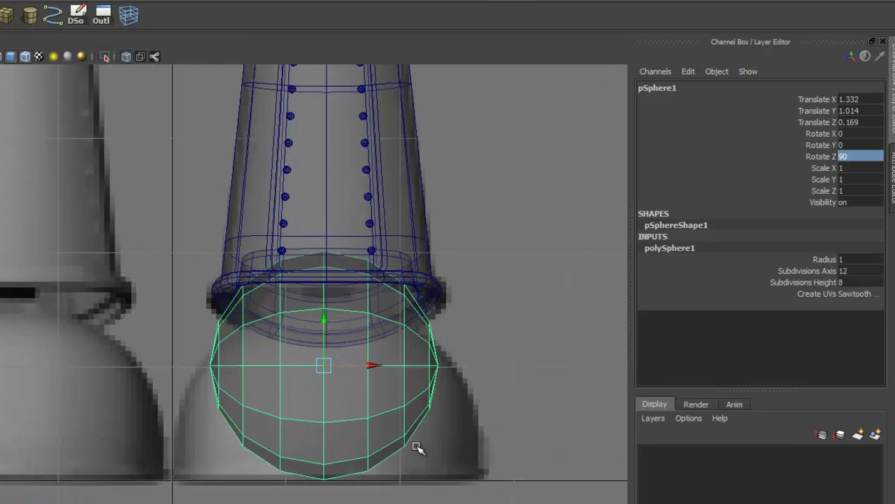
middle_drag(417, 448, 419, 447)
Step: Delete the faces of the sphere's lower half and reselect the remaining dome in object mode
right_drag(328, 312, 329, 346)
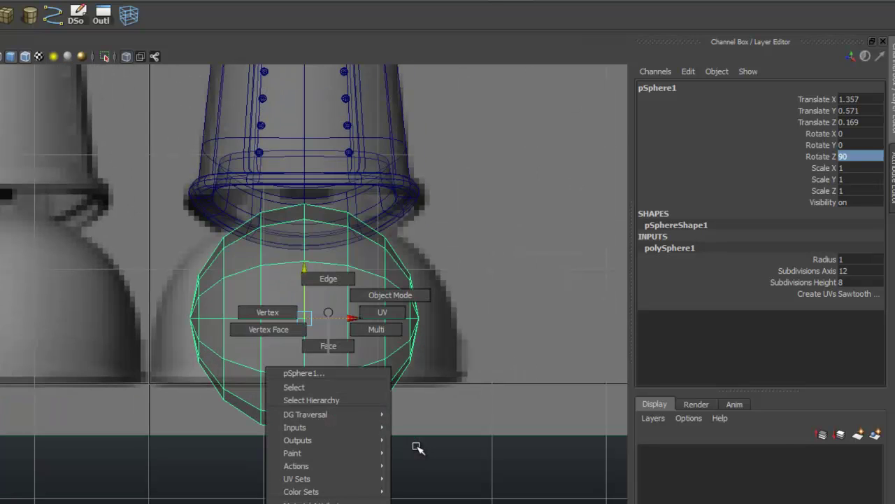
drag(121, 457, 513, 333)
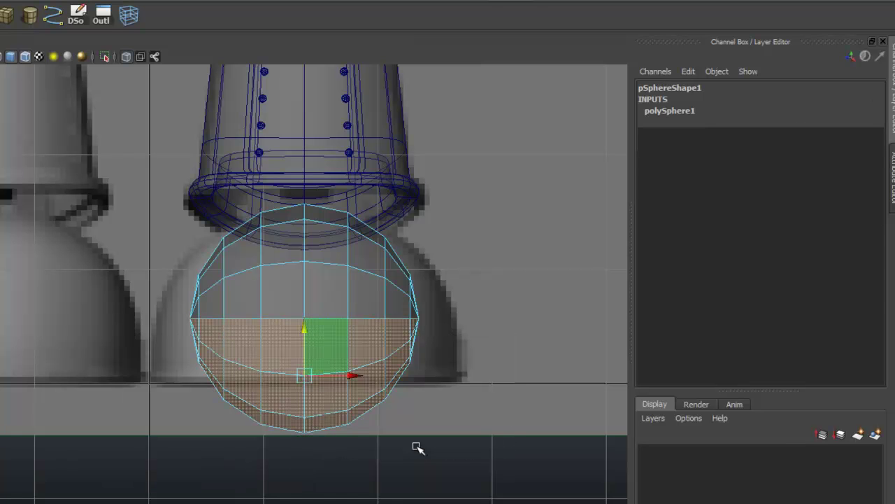
key(Delete)
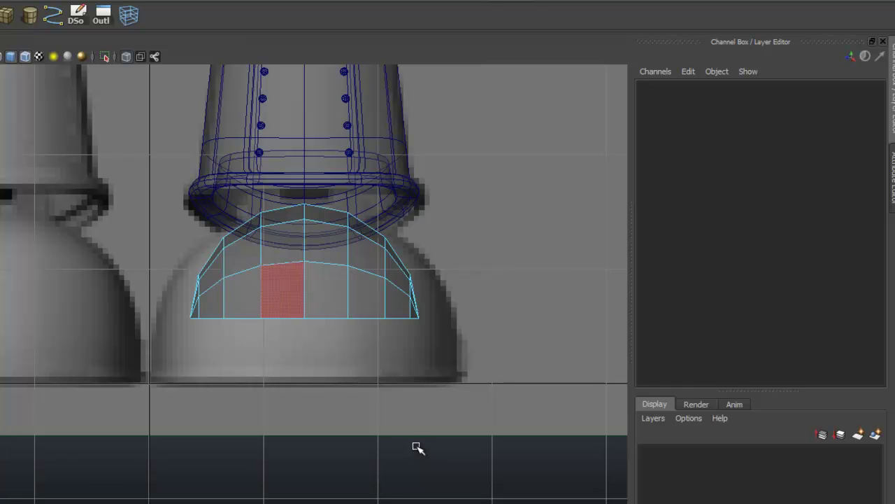
right_drag(305, 263, 366, 245)
click(349, 263)
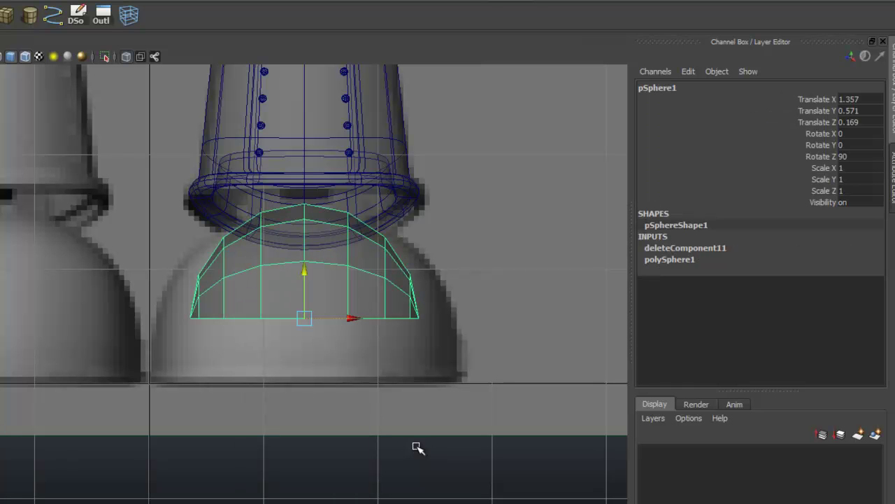
Step: Enlarge the dome uniformly to a scale of about 1.346 and lower it to about Translate Y 0.216 over the reference foot
key(w)
key(e)
key(r)
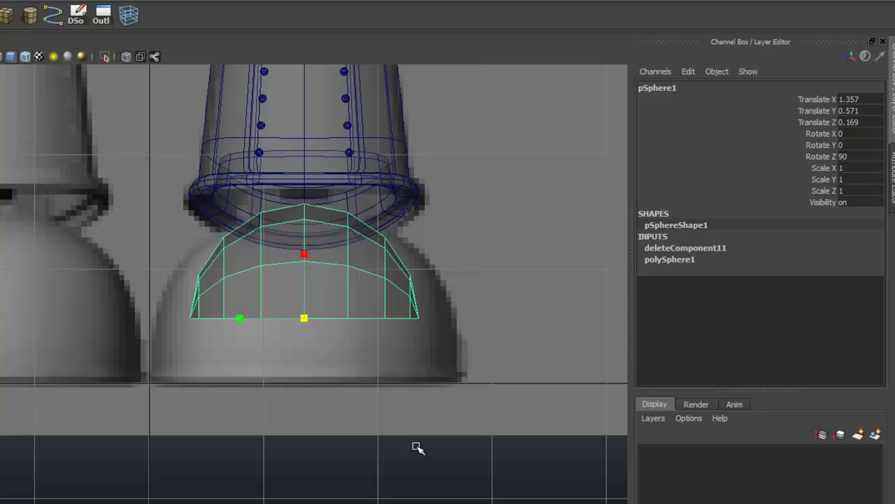
drag(305, 318, 309, 318)
middle_drag(418, 447, 417, 448)
key(w)
key(Insert)
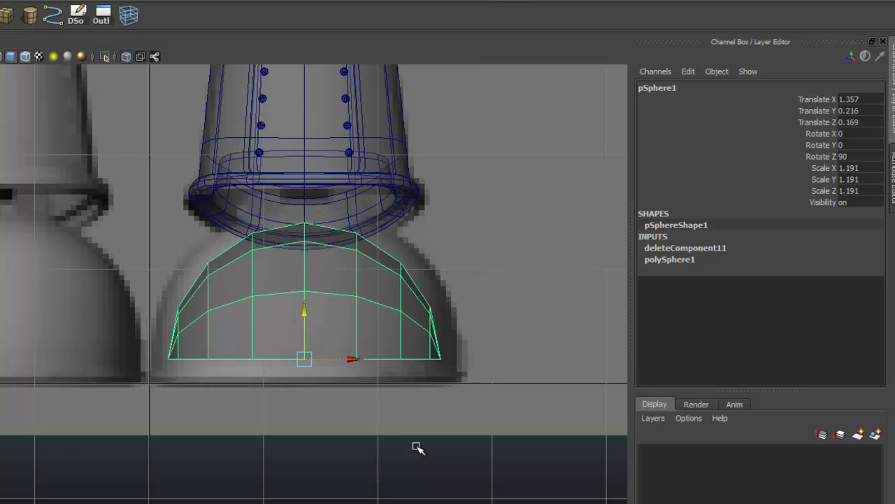
drag(305, 358, 312, 359)
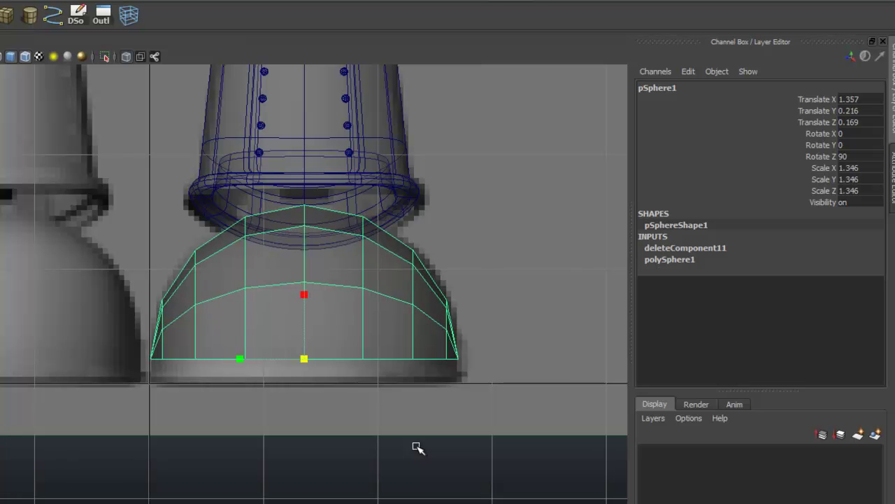
Step: Lower the dome to about Translate Y 0.022 and scale it to about X 1.595, Y 1.33 and Z 1.377 to fit the reference
drag(304, 295, 304, 337)
key(q)
key(w)
key(Insert)
key(r)
drag(304, 381, 306, 380)
scroll(417, 448, up, 2)
key(w)
key(r)
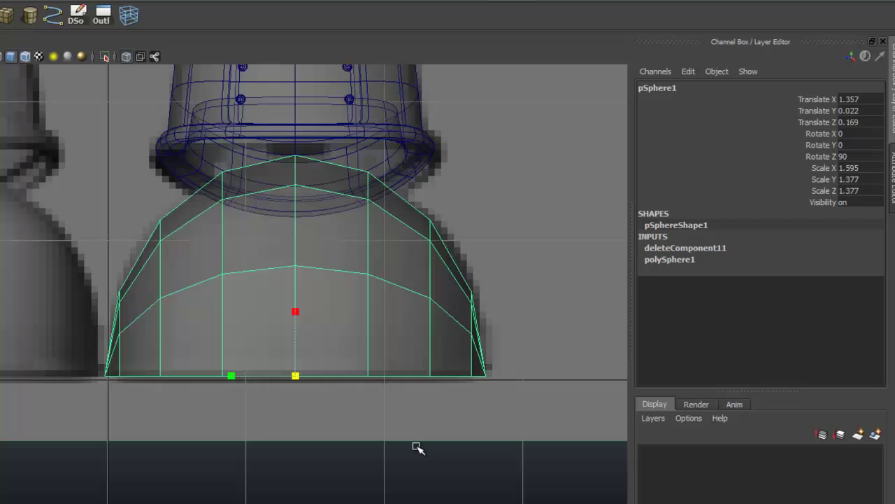
middle_drag(418, 448, 418, 448)
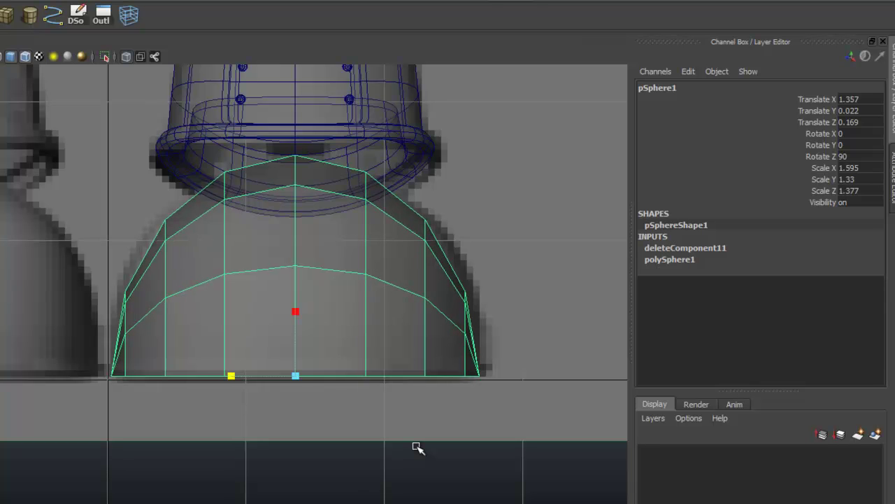
Step: In the side view, move the vertices of the dome's front half forward to meet the toe of the reference foot
scroll(418, 448, up, 2)
alt+middle_drag(418, 447, 465, 417)
scroll(418, 448, down, 4)
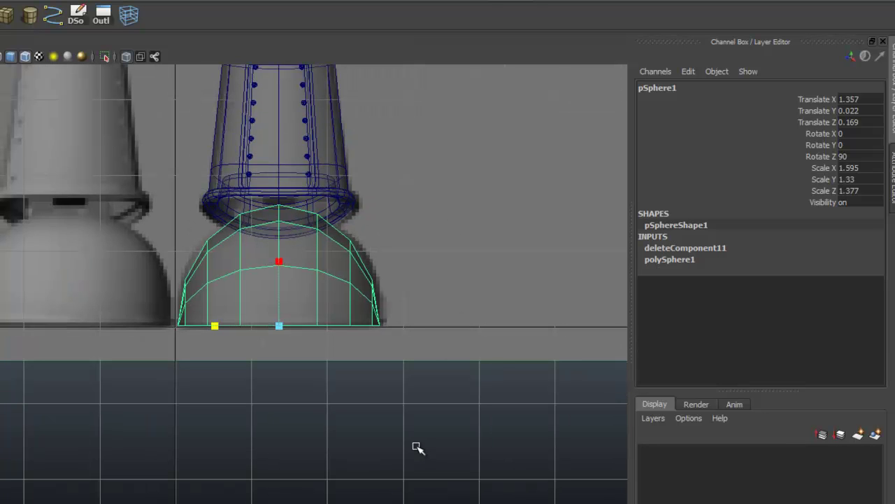
key(space)
key(space)
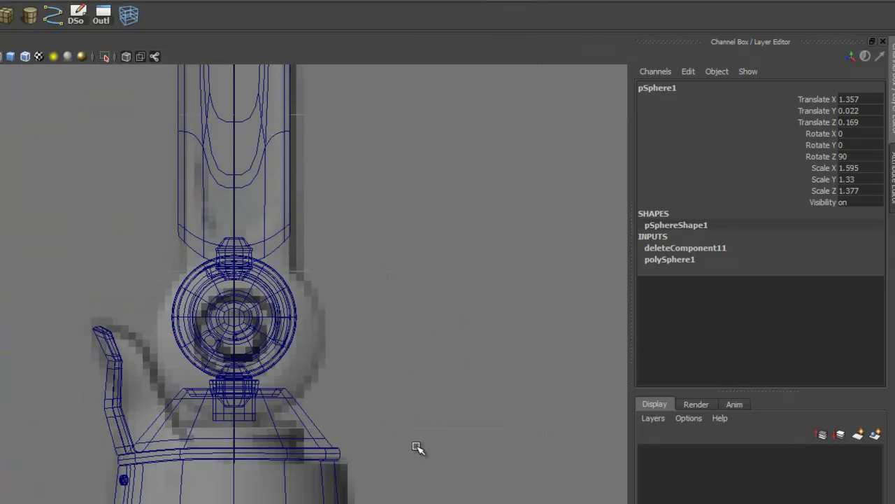
alt+middle_drag(418, 447, 485, 223)
scroll(416, 447, down, 6)
alt+middle_drag(416, 446, 433, 375)
scroll(416, 446, up, 2)
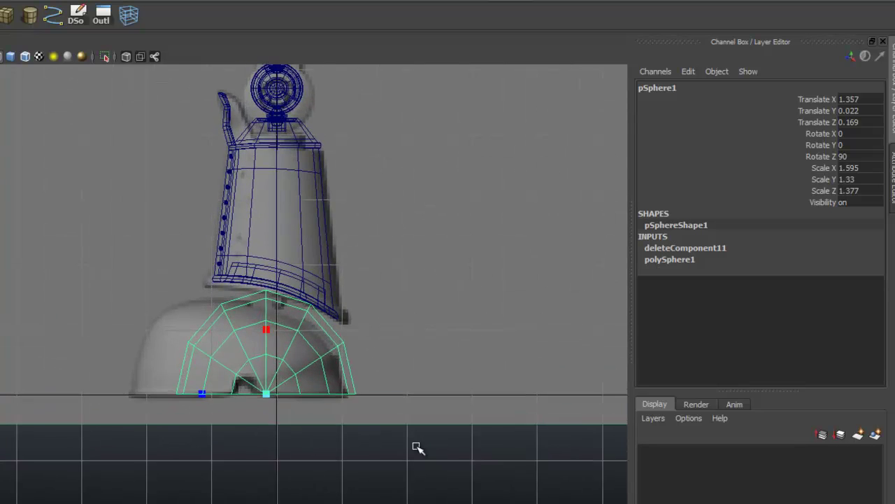
alt+middle_drag(416, 446, 450, 426)
scroll(418, 447, up, 1)
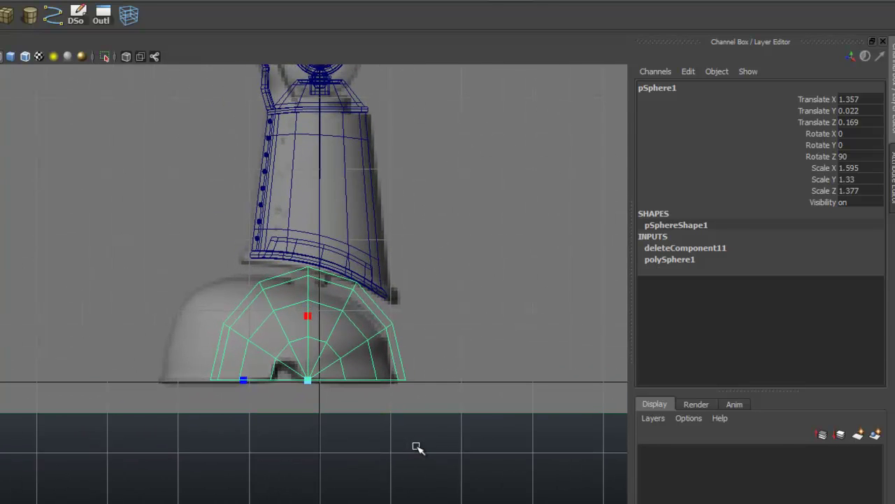
right_drag(262, 312, 232, 312)
drag(154, 234, 291, 419)
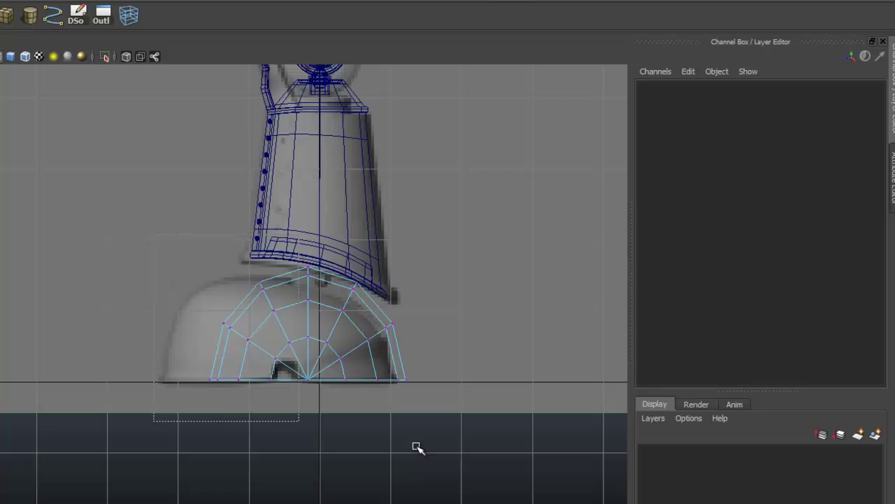
drag(417, 448, 416, 446)
scroll(417, 447, up, 2)
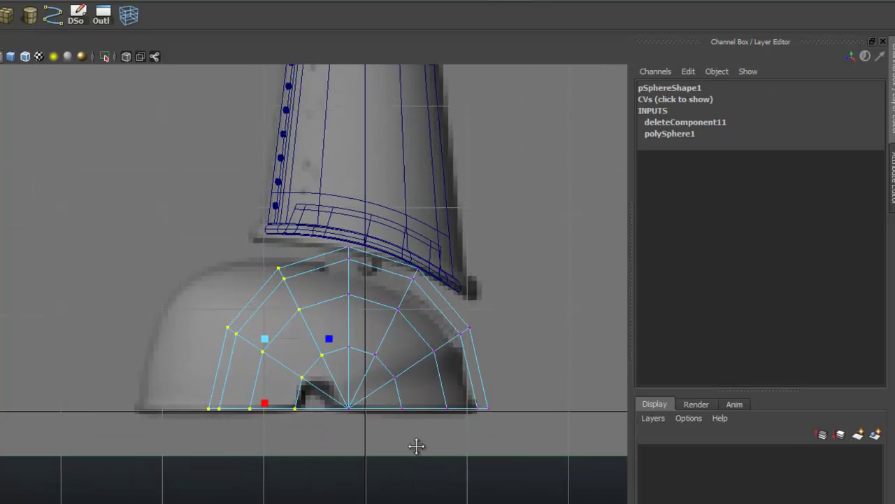
key(w)
drag(211, 327, 137, 327)
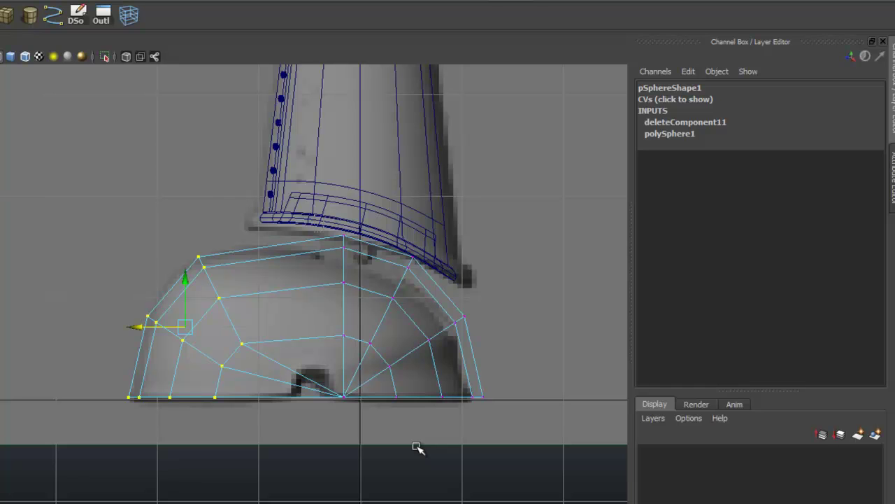
Step: Move the dome's middle column of vertices forward, leaving the pole vertex in place, to even out the spacing toward the toe
drag(356, 284, 356, 355)
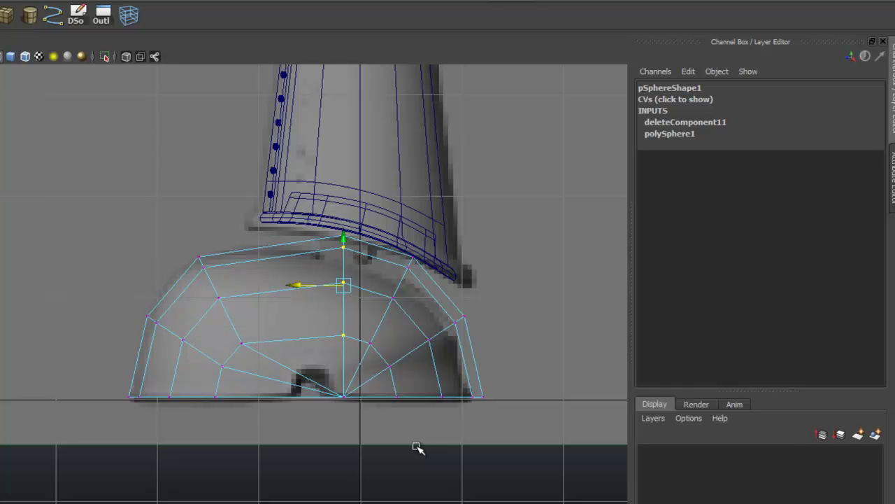
mouse_move(294, 285)
mouse_down()
mouse_move(224, 285)
mouse_move(236, 285)
mouse_up()
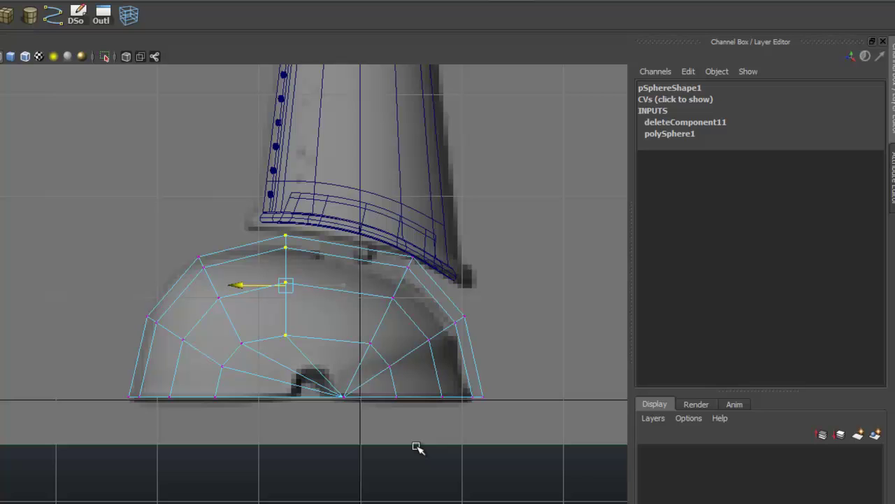
middle_drag(418, 448, 418, 448)
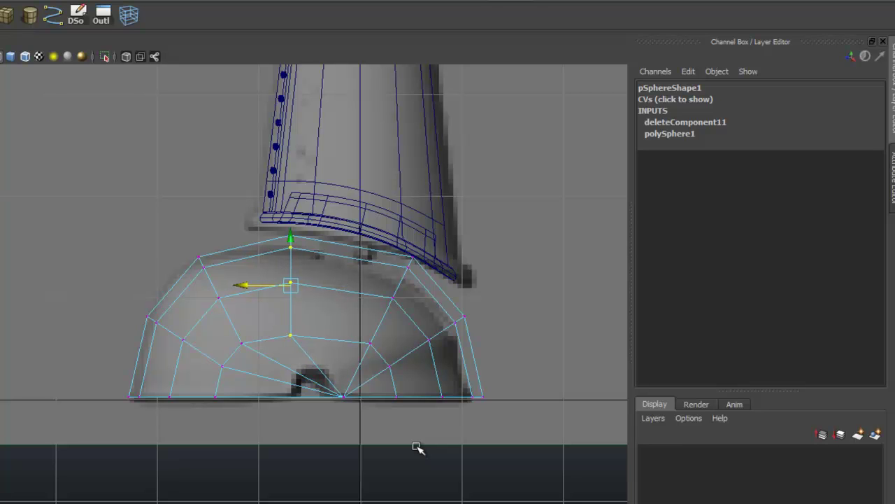
Step: Pull the rear vertex columns and the bottom heel vertices inward to match the heel outline of the reference foot
drag(401, 345, 418, 355)
drag(392, 299, 380, 315)
drag(439, 343, 419, 356)
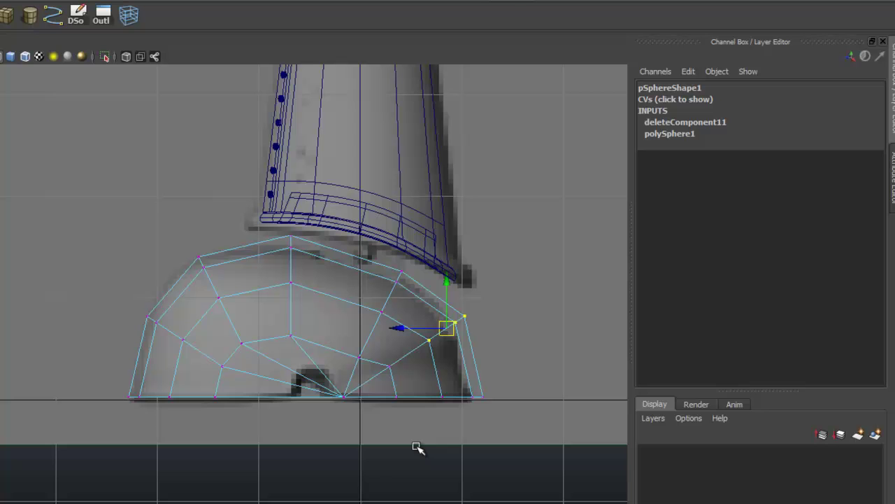
middle_drag(418, 448, 418, 448)
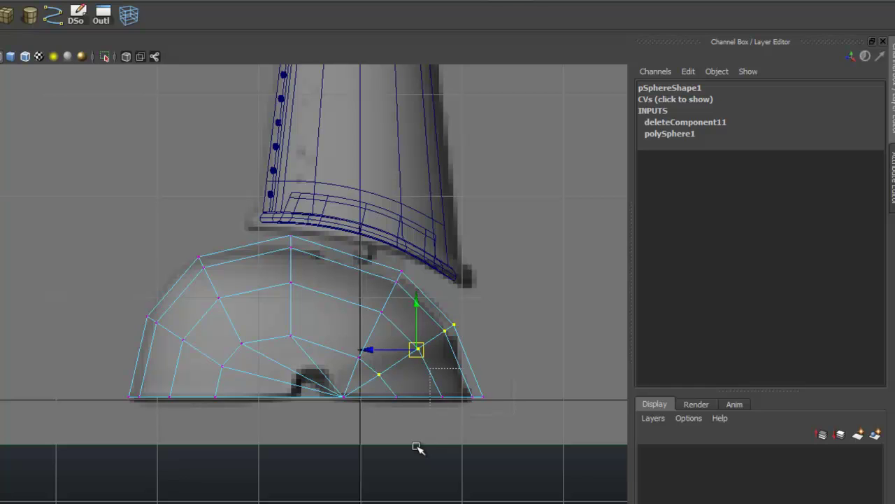
drag(395, 369, 391, 368)
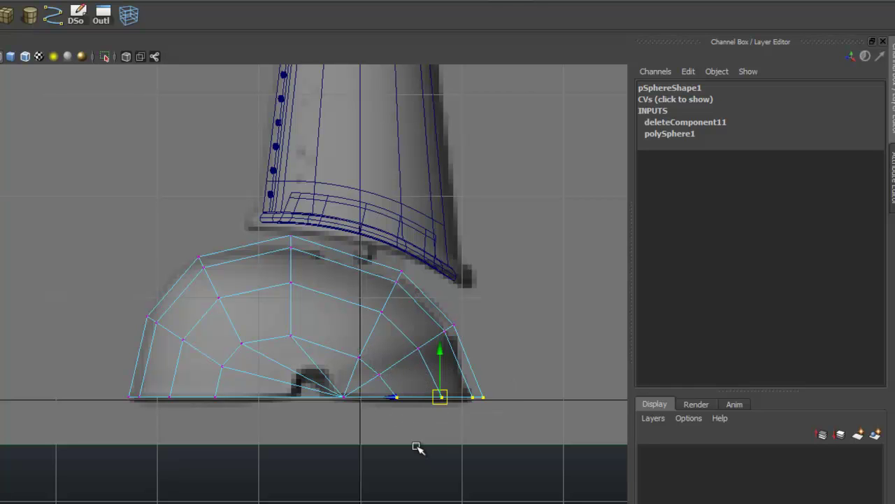
middle_drag(417, 448, 417, 448)
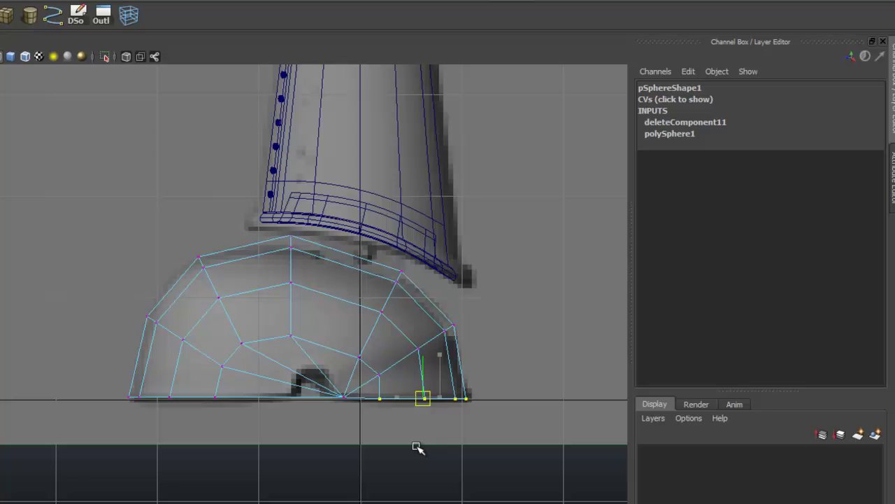
key(ctrl+z)
key(ctrl+z)
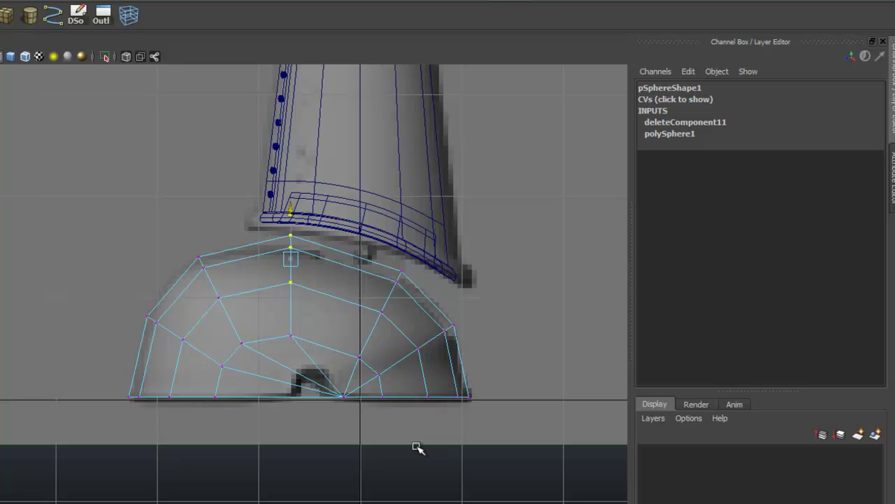
Step: Fit the foot's top outline to the reference by slightly raising the upper front vertices and lowering the upper middle and rear ones
key(ctrl+z)
key(ctrl+z)
key(ctrl+z)
key(ctrl+z)
key(ctrl+z)
key(ctrl+z)
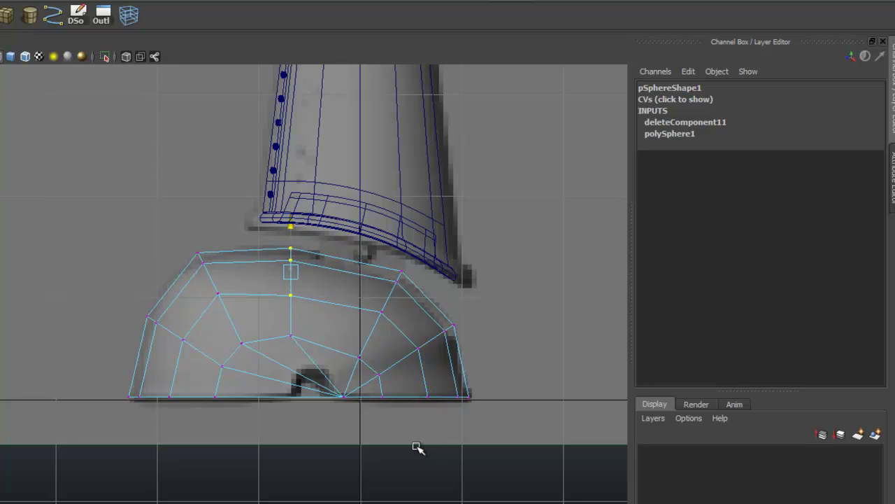
drag(353, 254, 416, 332)
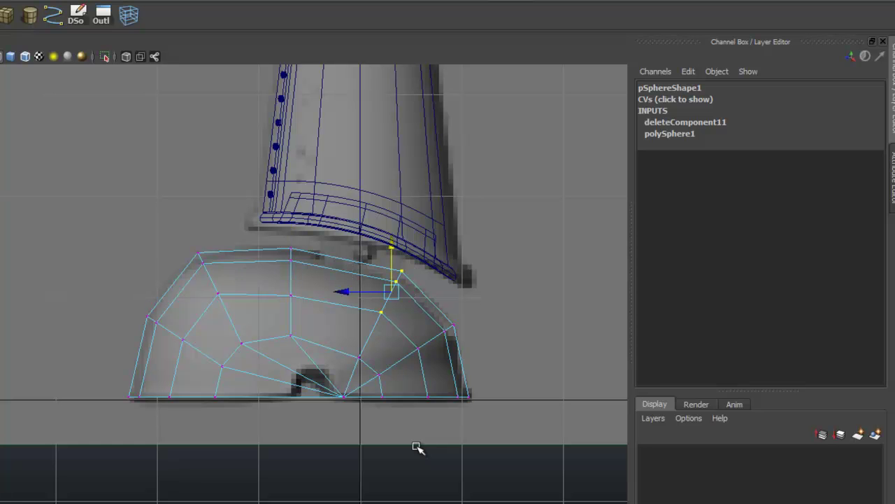
drag(392, 292, 389, 298)
Step: Try moving the pole vertices at the foot's base forward over the reference's arch notch
drag(335, 389, 304, 390)
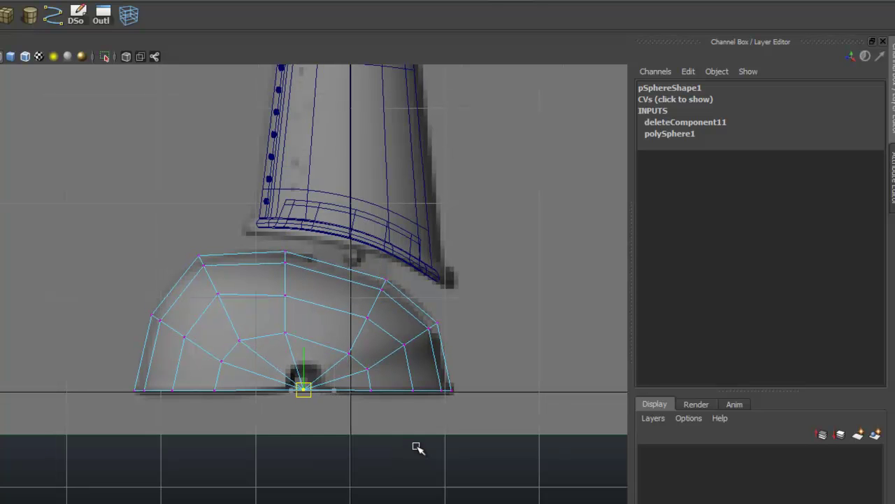
scroll(418, 447, up, 5)
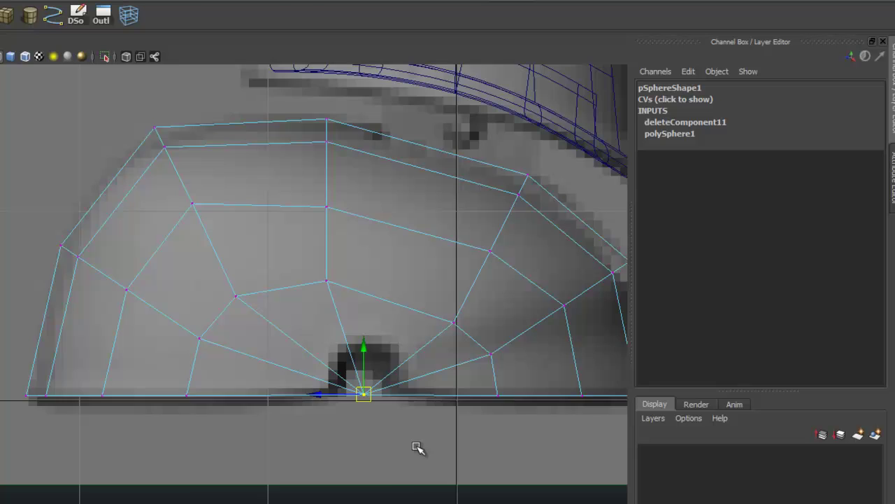
drag(285, 366, 330, 364)
key(ctrl+z)
key(ctrl+z)
key(ctrl+z)
key(ctrl+z)
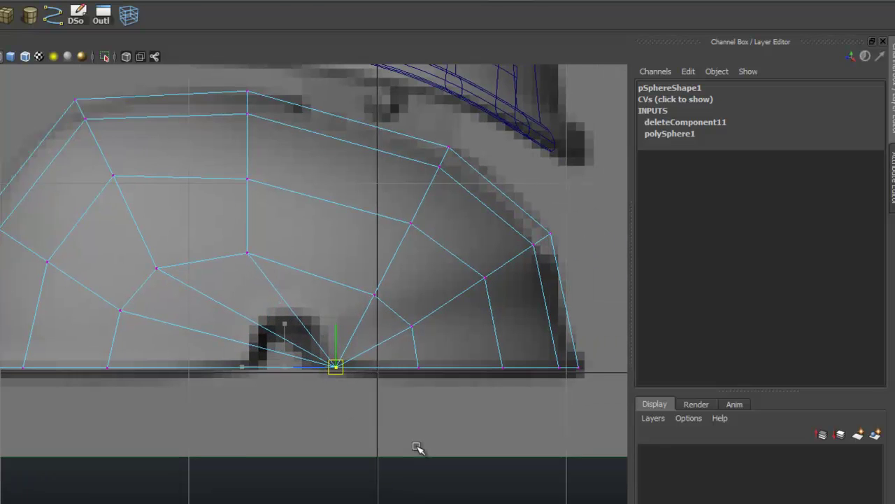
Step: In the perspective view, select the complete border edge loop around the foot's open bottom
key(space)
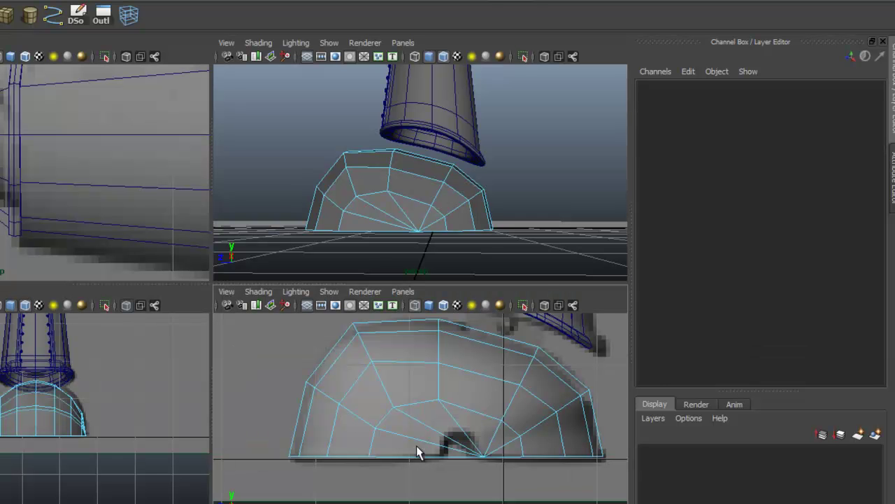
key(space)
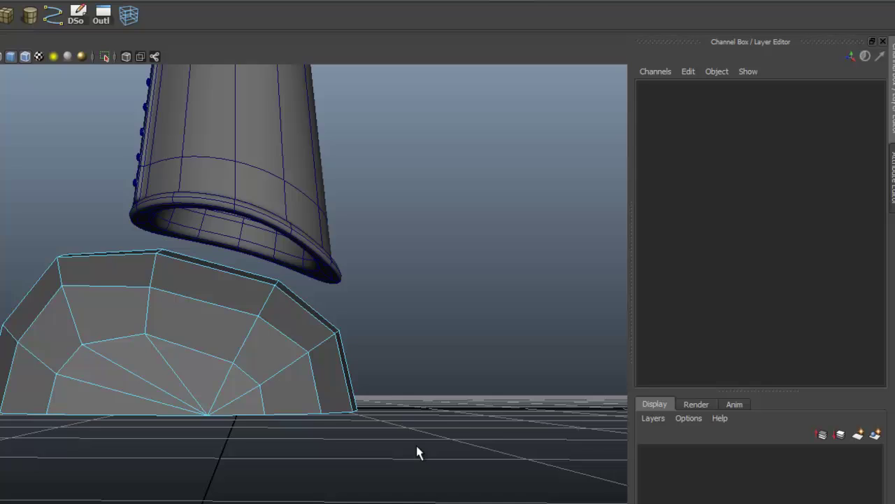
scroll(416, 445, up, 4)
alt+drag(416, 446, 417, 452)
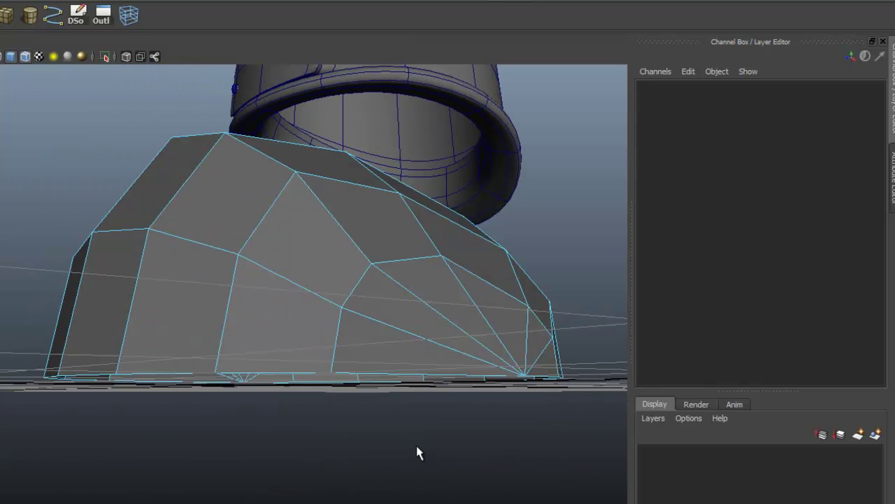
right_drag(280, 312, 279, 279)
alt+drag(280, 280, 282, 306)
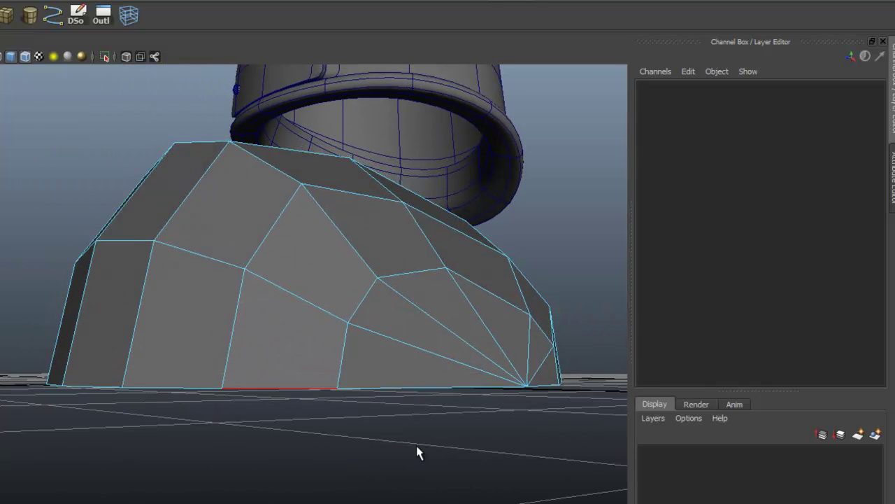
click(417, 453)
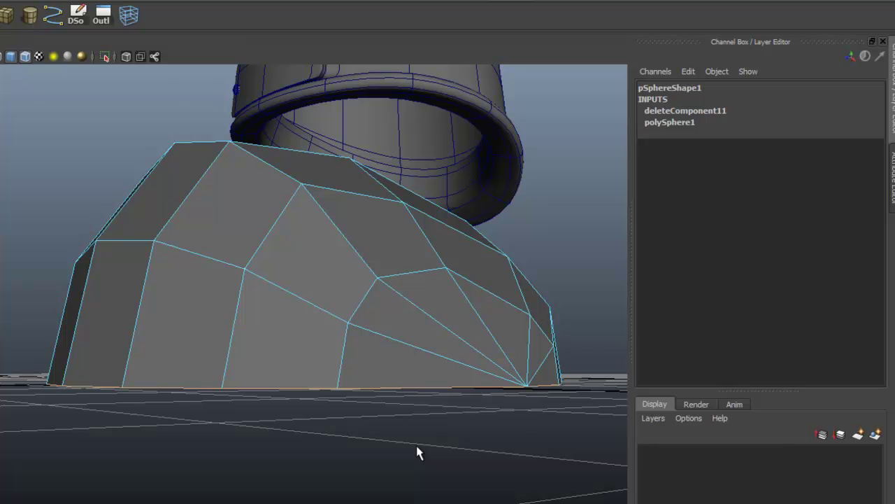
Step: Extrude the bottom border edges slightly outward into a ledge, and extrude them again downward with Local Translate Z -0.064
mouse_move(417, 453)
alt+mouse_down()
mouse_move(410, 444)
mouse_move(418, 447)
alt+mouse_up()
key(ctrl+e)
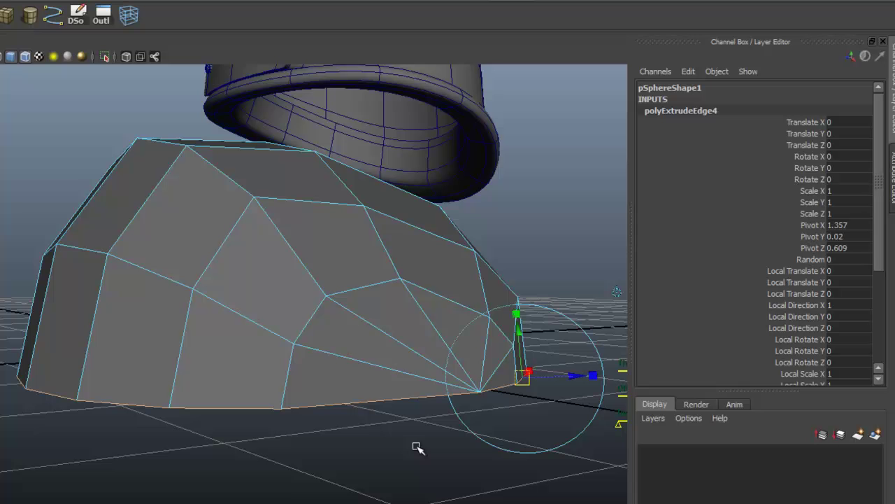
middle_drag(418, 447, 416, 446)
alt+drag(416, 445, 416, 447)
key(ctrl+e)
middle_drag(417, 448, 418, 448)
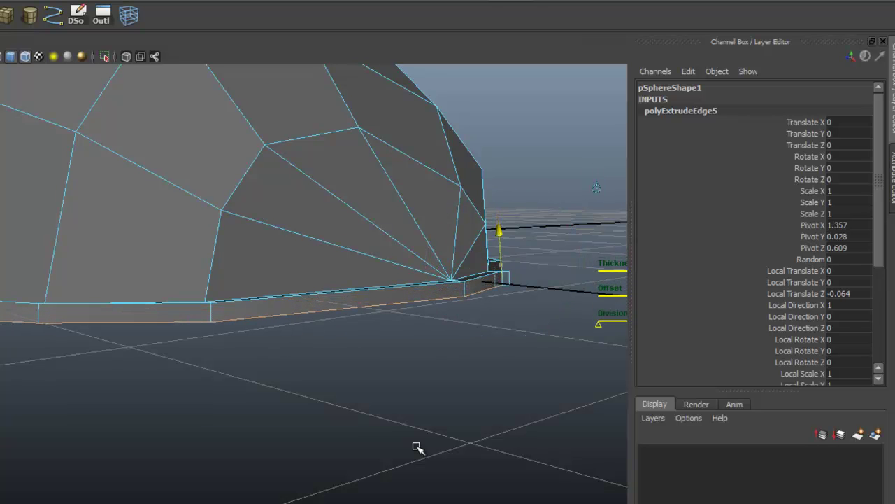
Step: Extrude the rim's lower border edges inward beneath the foot with Local Translate Z -0.128
key(ctrl+e)
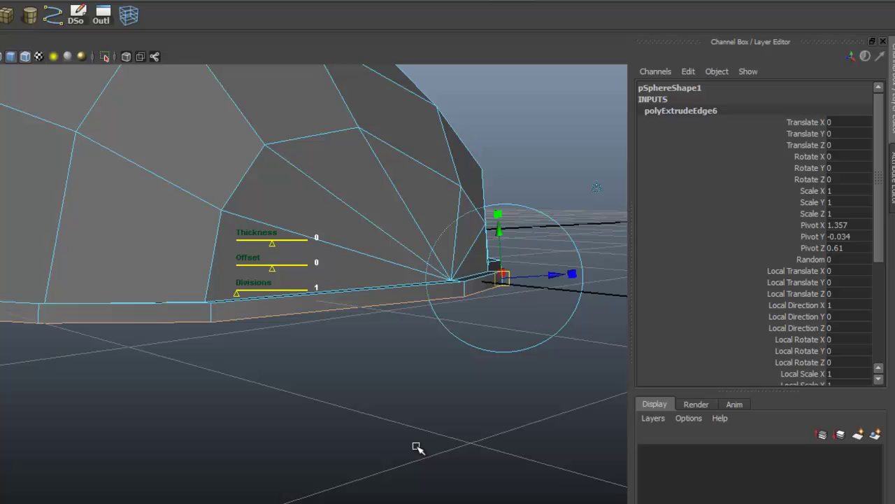
middle_drag(417, 447, 416, 445)
alt+drag(415, 446, 419, 453)
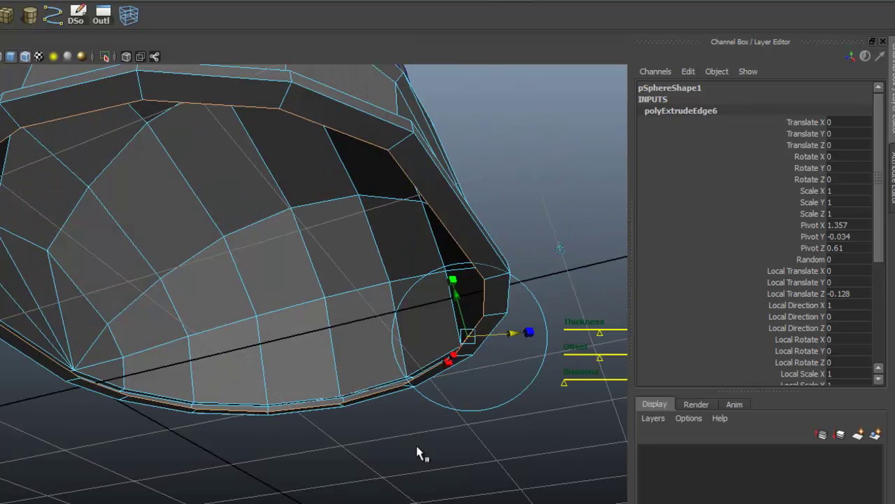
Step: Extrude the sole's inner border edges again and scale them inward toward the centre of the sole
key(ctrl+e)
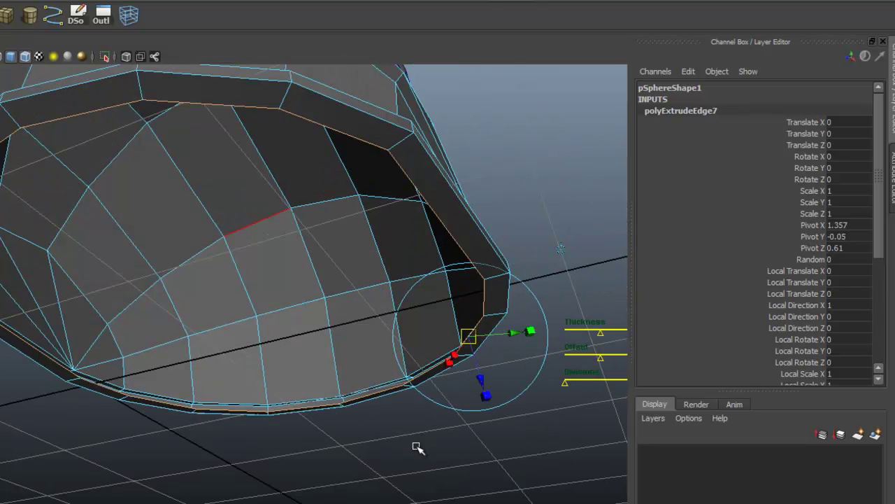
key(r)
middle_drag(418, 448, 418, 448)
alt+drag(417, 446, 418, 448)
alt+drag(417, 448, 415, 443)
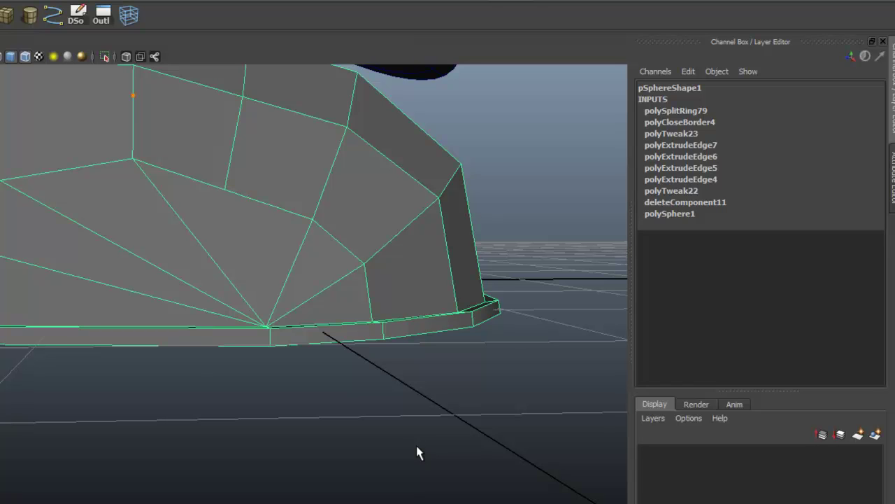
Step: With the Interactive Split Tool, continue the unfinished edge loop down across the fan triangles and rim to the sole's inner ring
click(63, 0)
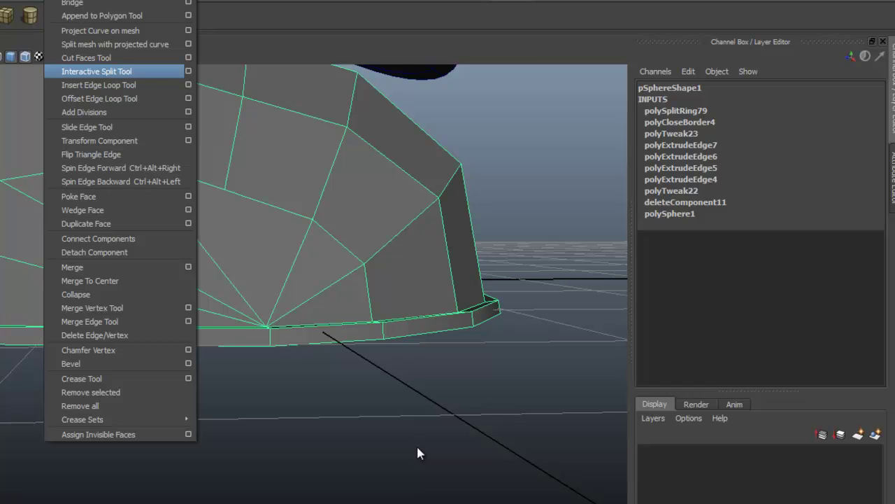
click(119, 72)
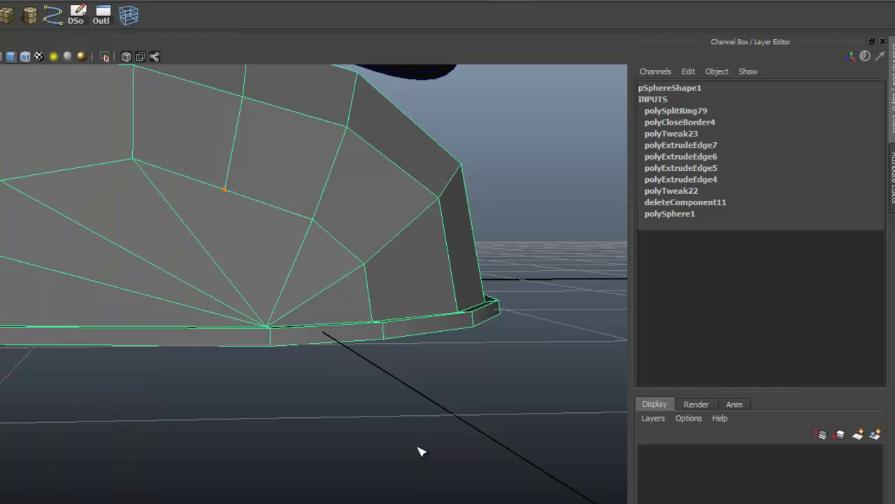
click(225, 189)
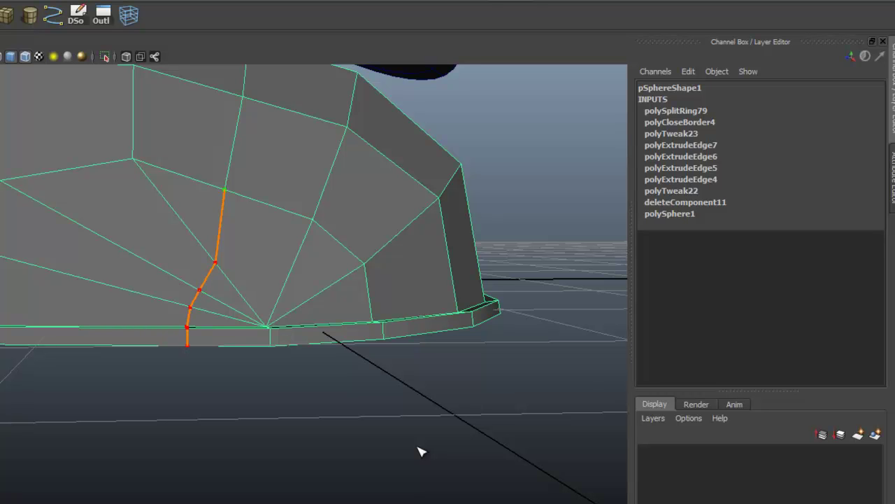
alt+drag(420, 452, 420, 449)
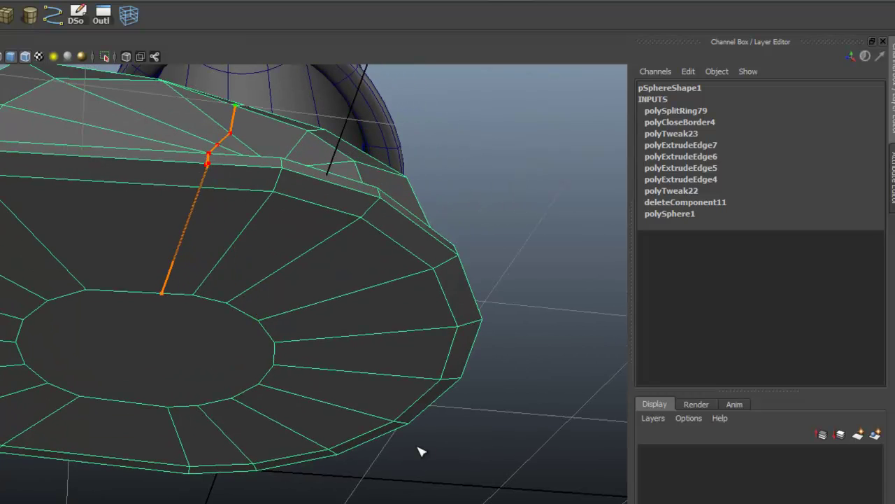
click(151, 293)
key(Return)
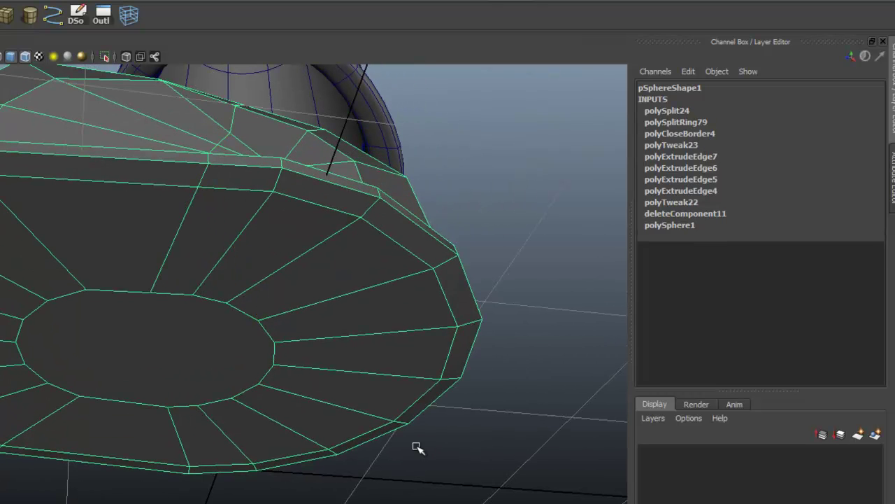
Step: Delete the middle fan edge running between the new cut and the pole vertex at the foot's base
alt+drag(417, 448, 415, 447)
scroll(417, 448, up, 4)
alt+middle_drag(417, 448, 417, 447)
right_drag(210, 267, 210, 234)
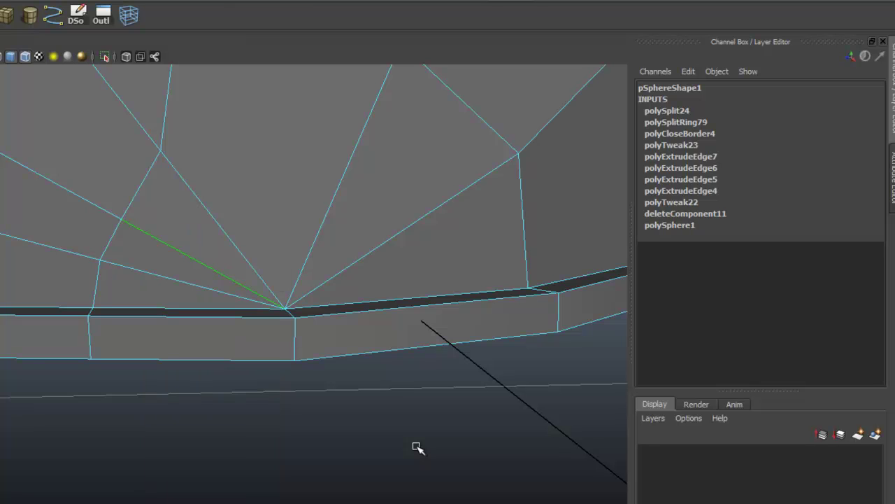
key(Delete)
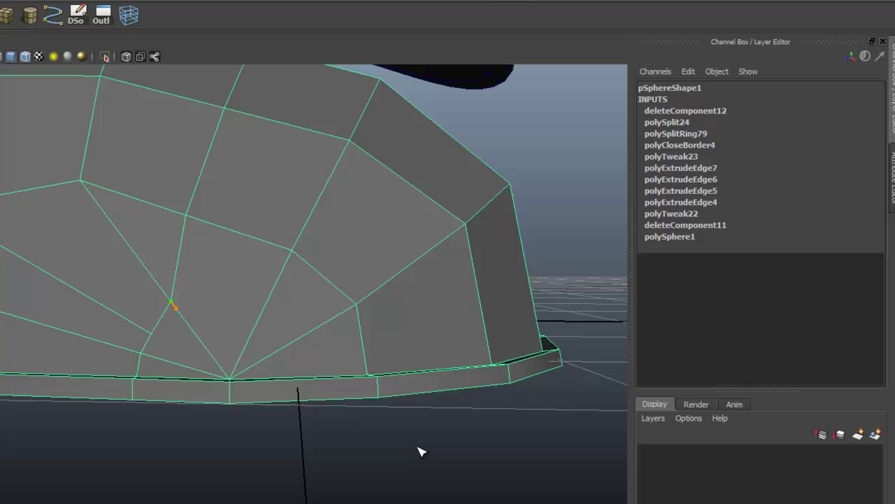
Step: Split the faces on the other side of the pole, from the first cut's upper corner down over the rim to the sole's inner ring
click(258, 320)
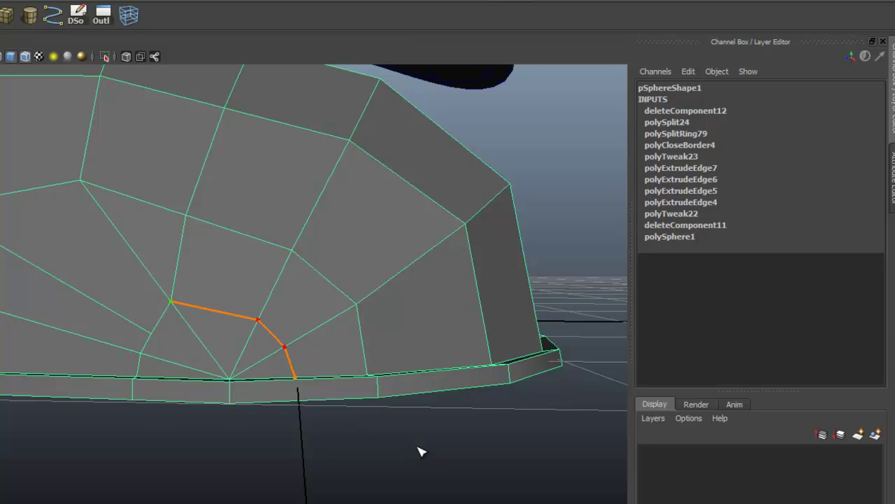
click(299, 400)
alt+drag(418, 448, 416, 446)
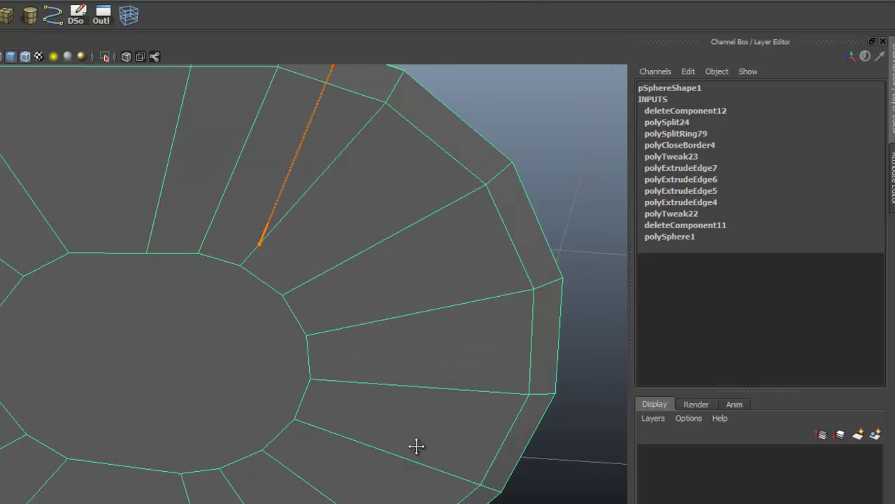
alt+middle_drag(416, 446, 418, 448)
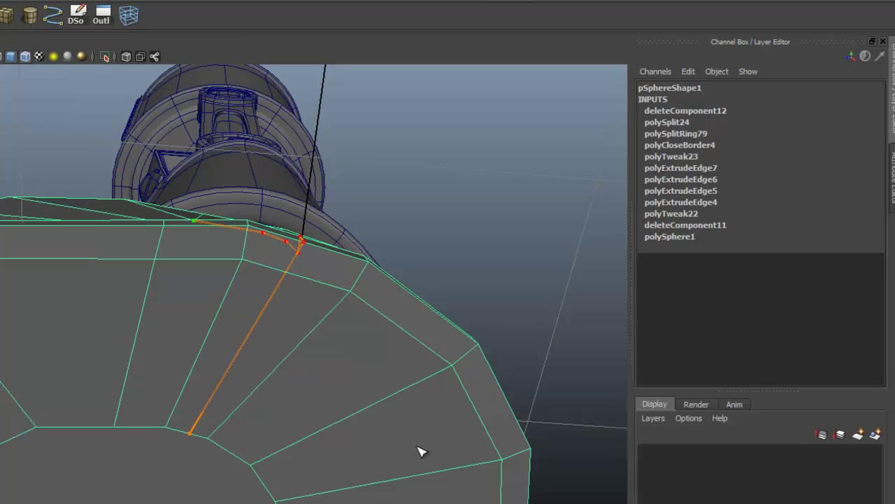
key(Return)
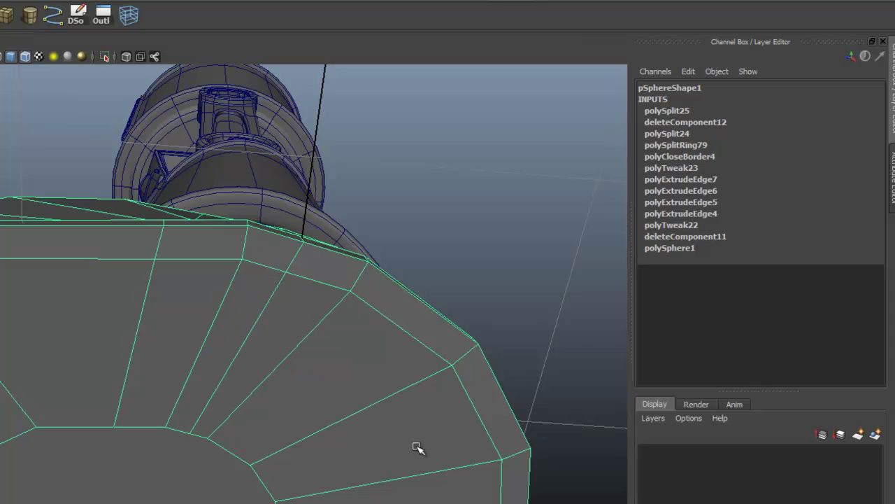
Step: Delete the fan edge between the second cut's lower corner and the pole vertex
alt+drag(418, 448, 418, 448)
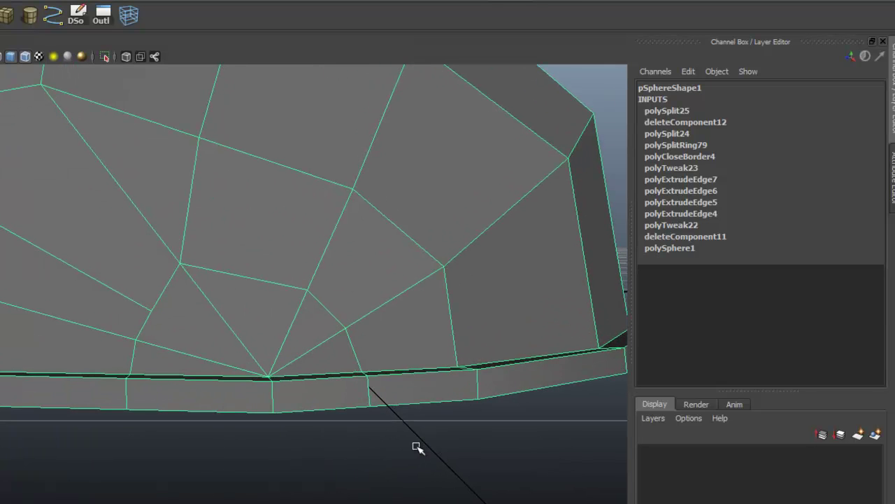
right_drag(314, 310, 314, 278)
click(306, 352)
key(Delete)
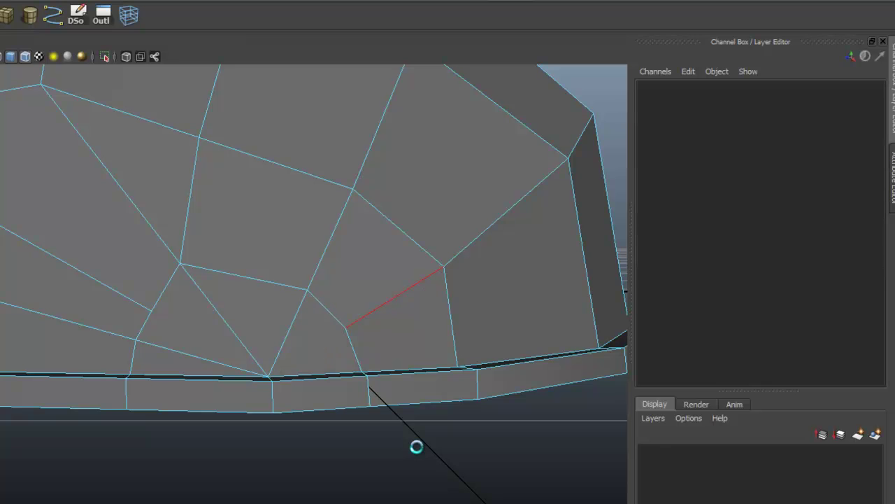
Step: Split a new edge from the loose middle vertex on the first cut to the pole vertex
alt+drag(417, 446, 419, 447)
scroll(417, 447, up, 2)
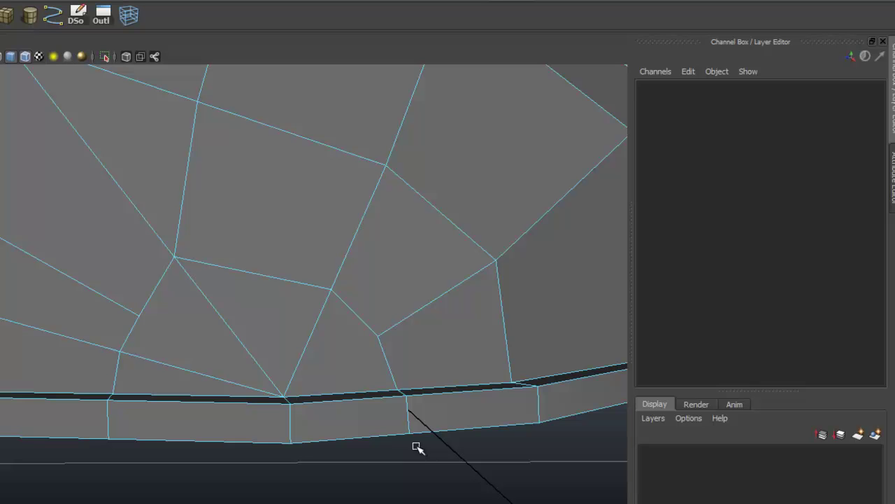
key(g)
drag(160, 280, 139, 316)
drag(208, 300, 284, 397)
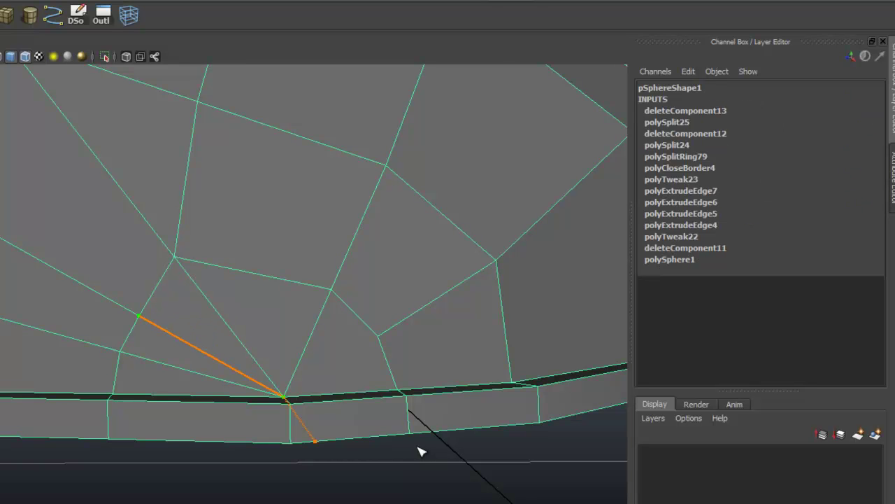
key(Return)
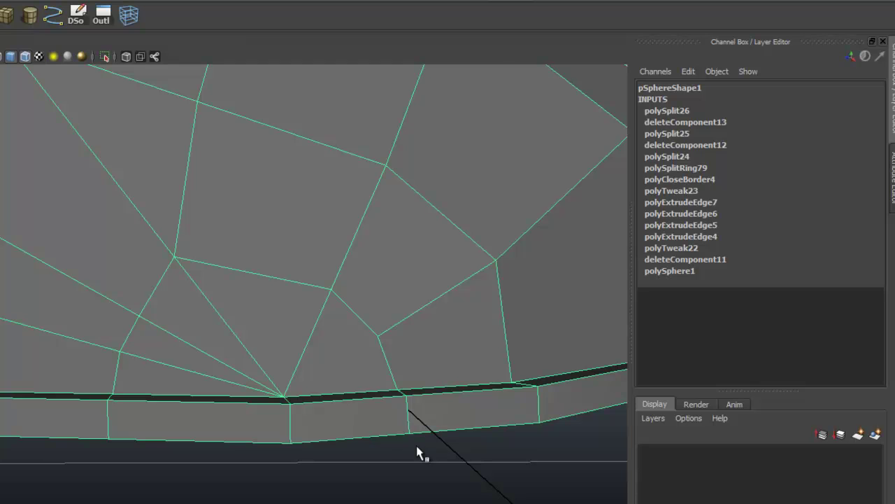
Step: Delete the two fan edges on either side of the new edge that meets the pole vertex
right_drag(218, 312, 217, 278)
click(219, 314)
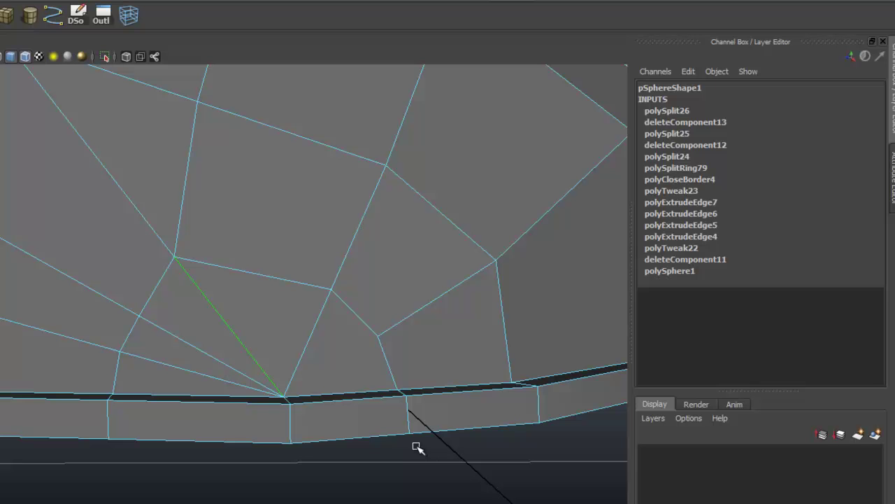
key(Delete)
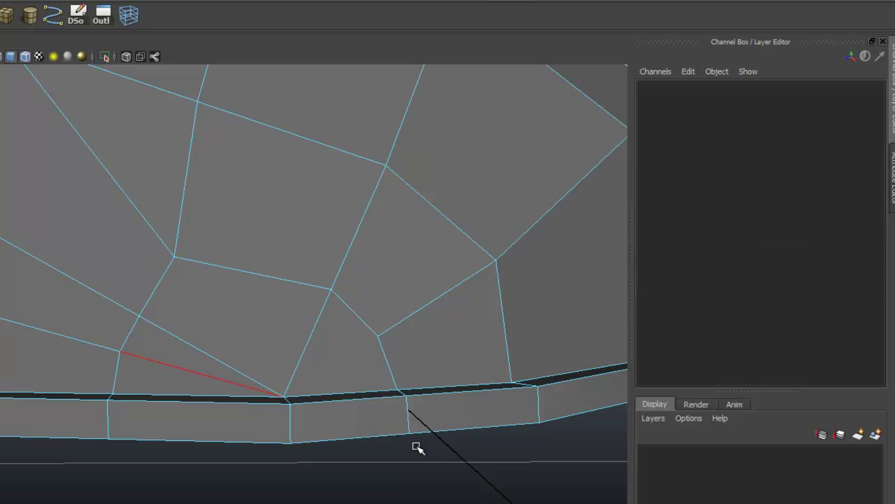
Step: Move the first cut's upper corner vertex closer to the pole to round the arch outline
mouse_move(416, 446)
alt+mouse_down()
mouse_move(384, 445)
mouse_move(407, 447)
alt+mouse_up()
right_drag(162, 260, 135, 261)
right_drag(319, 293, 418, 448)
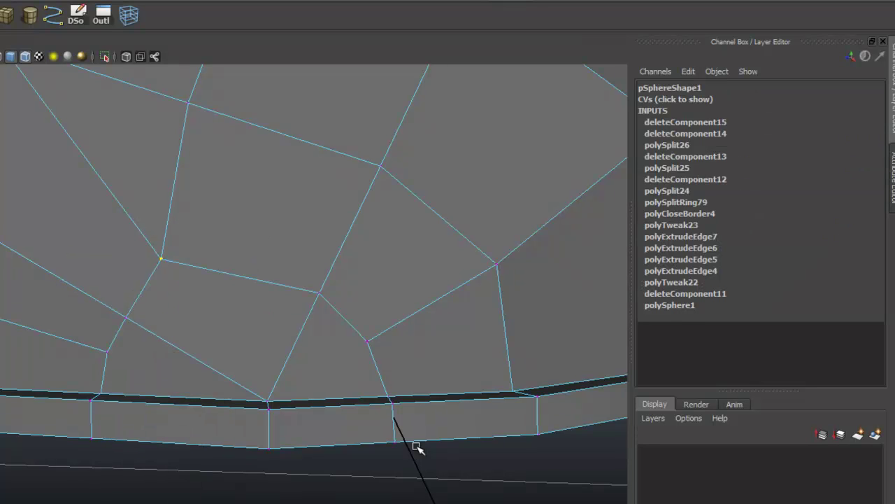
key(w)
drag(162, 260, 191, 282)
alt+middle_drag(417, 446, 396, 393)
Step: Move the pole vertex and the rim vertices beneath it sideways to about midway between the arch's two side cuts
drag(214, 306, 270, 403)
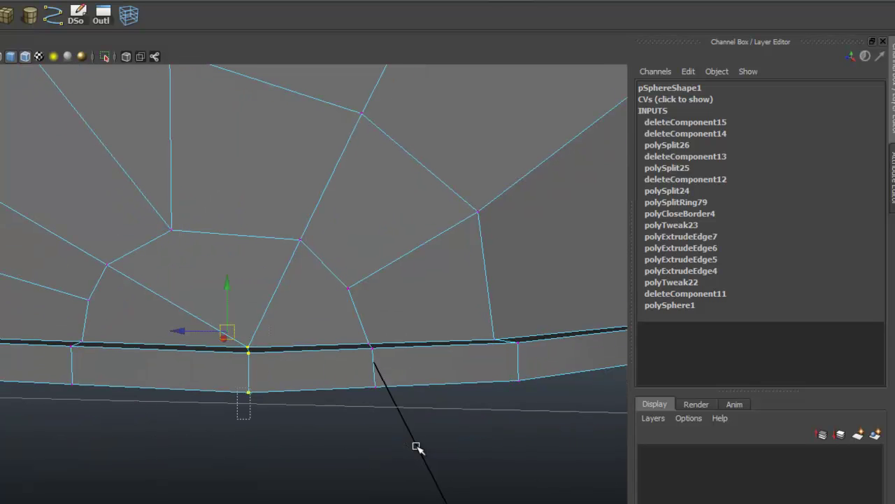
alt+drag(416, 446, 413, 455)
drag(244, 375, 223, 367)
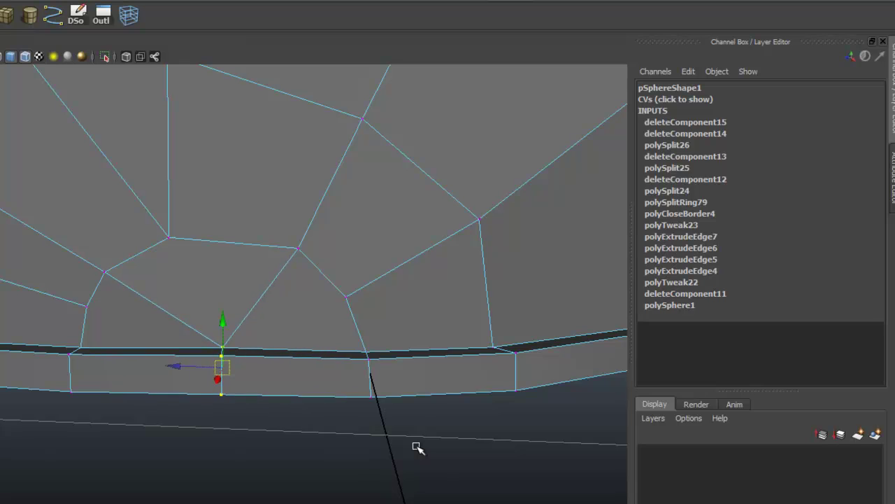
alt+drag(418, 448, 418, 448)
drag(332, 355, 317, 353)
alt+drag(418, 448, 418, 448)
drag(222, 303, 222, 302)
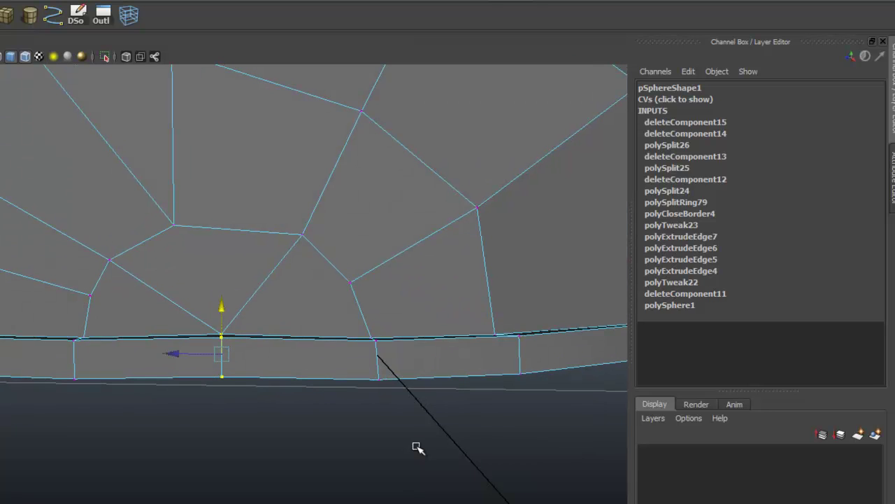
Step: Select the three faces inside the arch outline together with the ledge and rim faces directly below them
alt+drag(417, 448, 417, 448)
right_click(195, 312)
right_drag(196, 312, 196, 346)
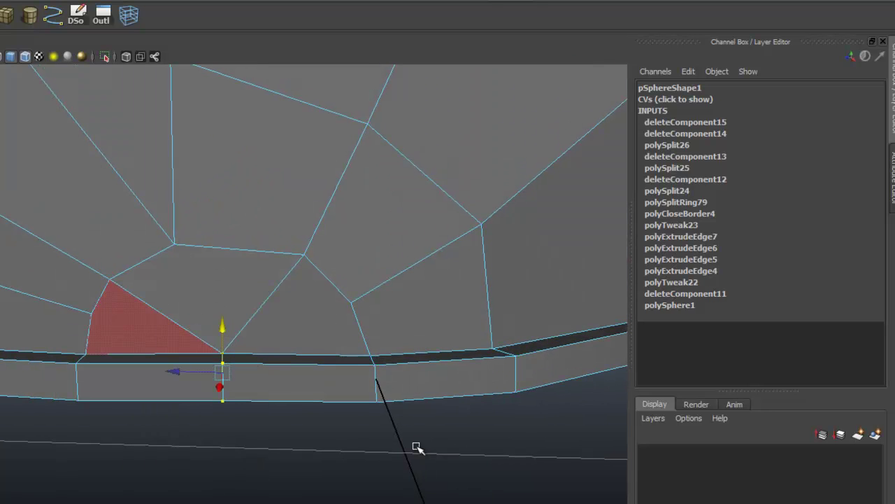
click(143, 328)
shift+click(202, 300)
shift+click(297, 323)
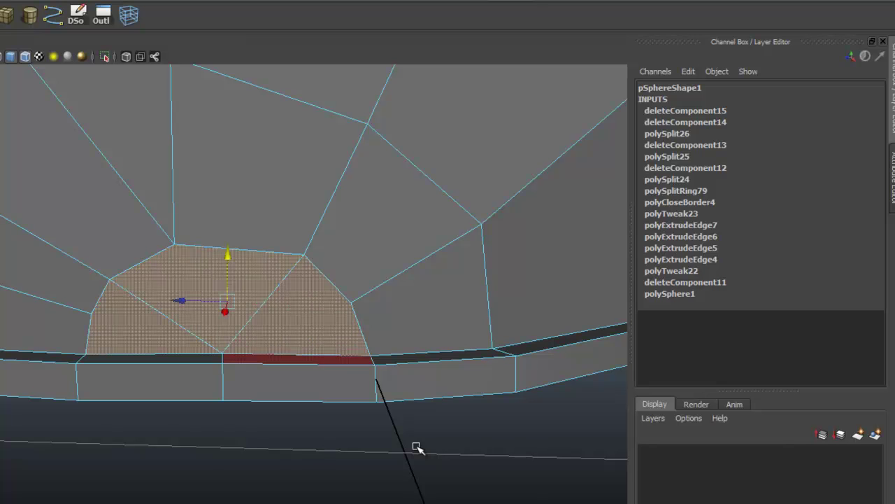
shift+drag(179, 448, 247, 385)
Step: Extrude the selected arch faces and scale them slightly smaller to leave a thin border around the arch
alt+drag(418, 448, 417, 446)
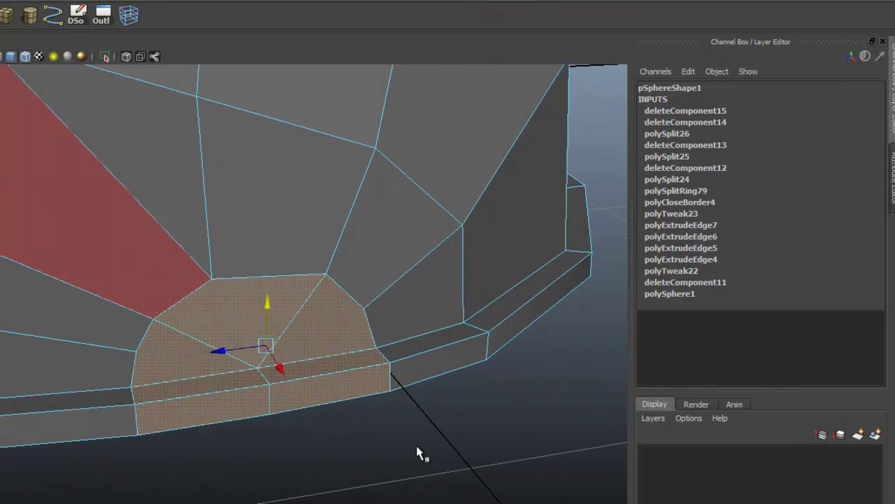
key(ctrl+e)
alt+drag(417, 446, 418, 446)
drag(273, 409, 240, 380)
alt+drag(417, 446, 418, 447)
key(ctrl+z)
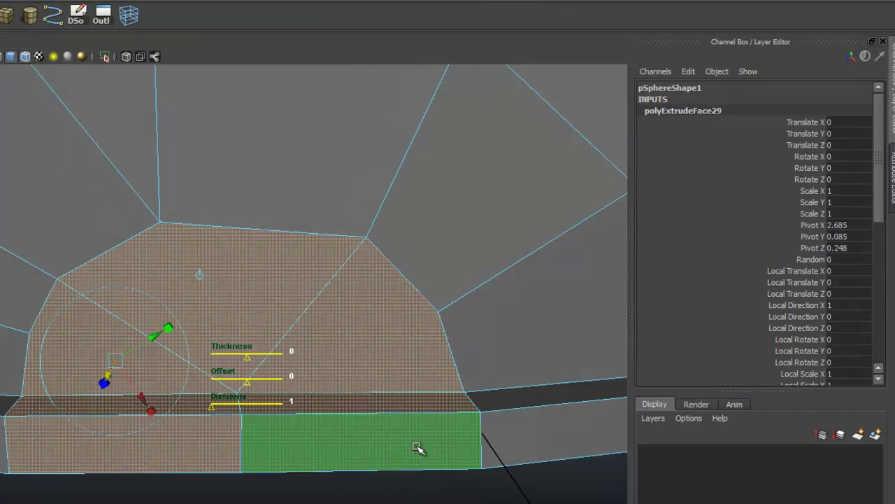
key(r)
drag(245, 348, 239, 348)
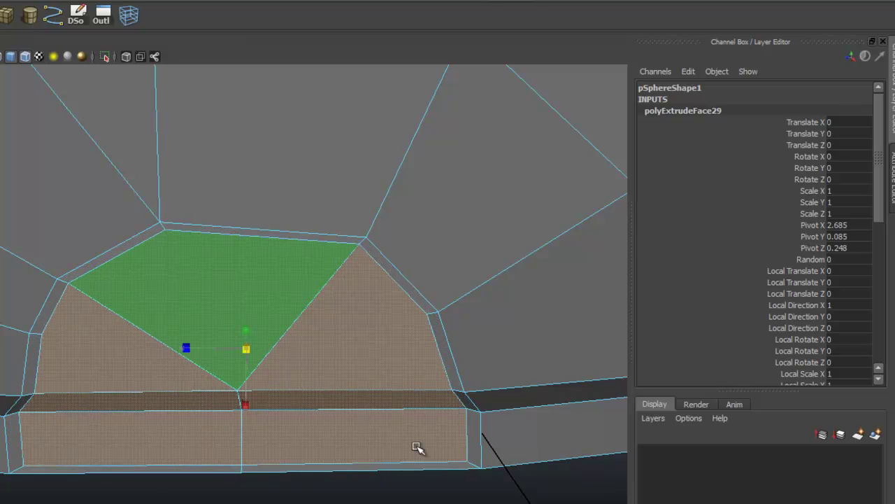
Step: Push the extruded arch faces into the foot to form a recess, and scale them slightly narrower
alt+drag(417, 448, 418, 448)
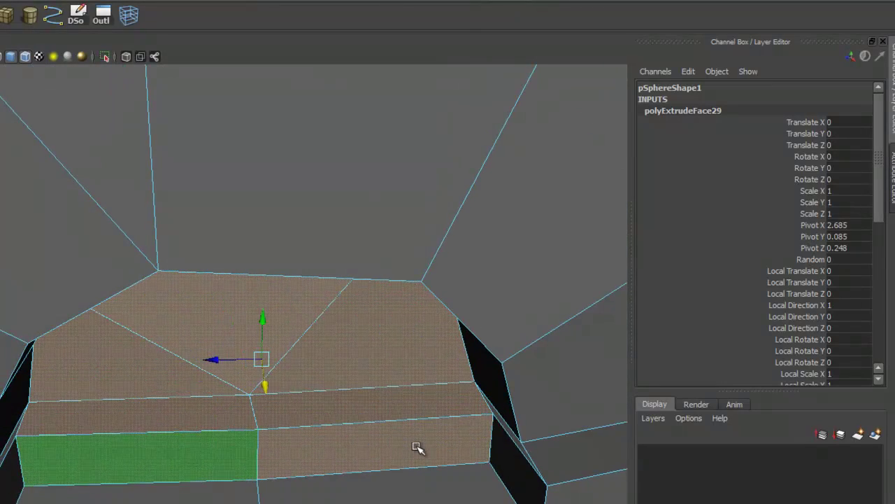
key(e)
key(r)
middle_drag(417, 447, 417, 448)
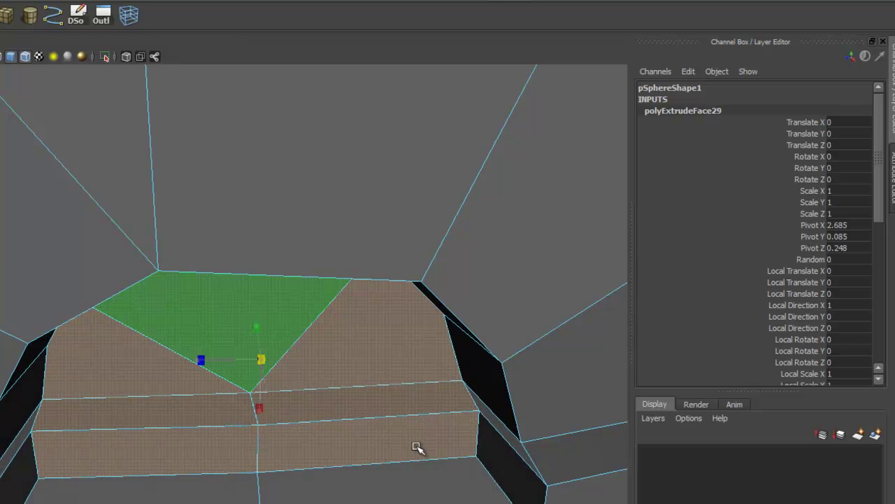
alt+drag(417, 448, 418, 448)
Step: Delete the two bottom faces of the arch recess and the two sole faces directly beneath them
right_click(418, 448)
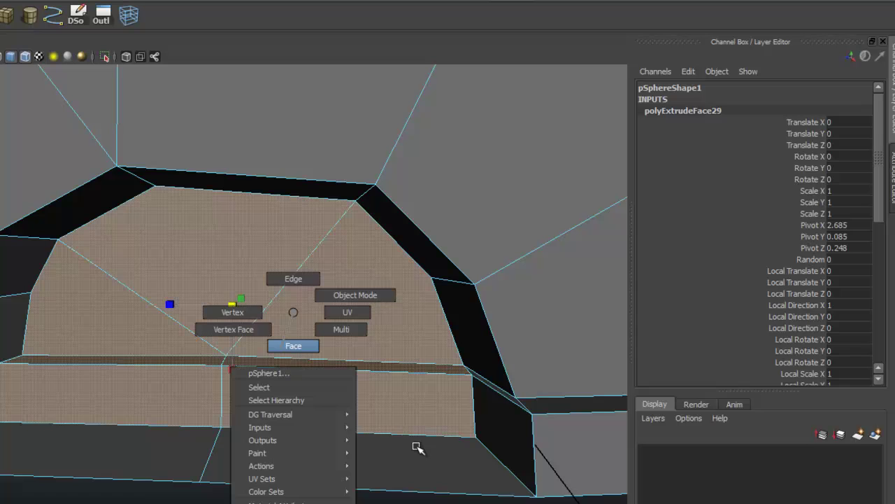
right_drag(293, 312, 293, 346)
click(417, 448)
shift+click(175, 451)
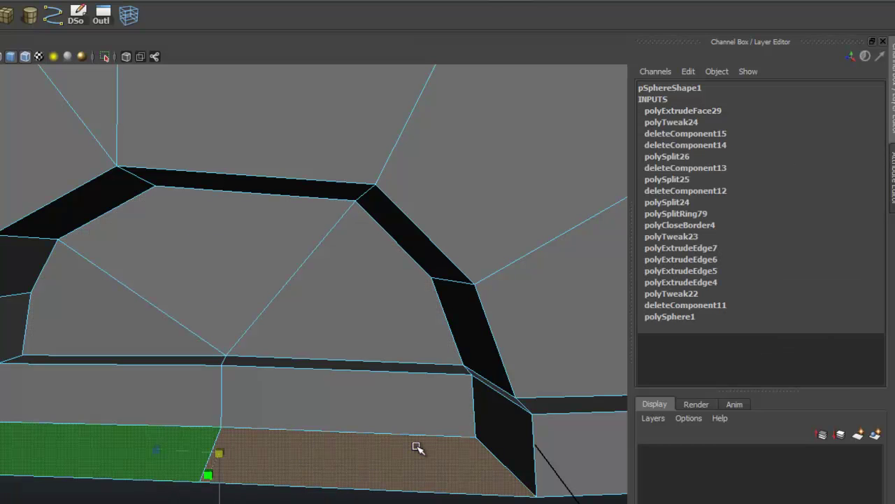
key(Delete)
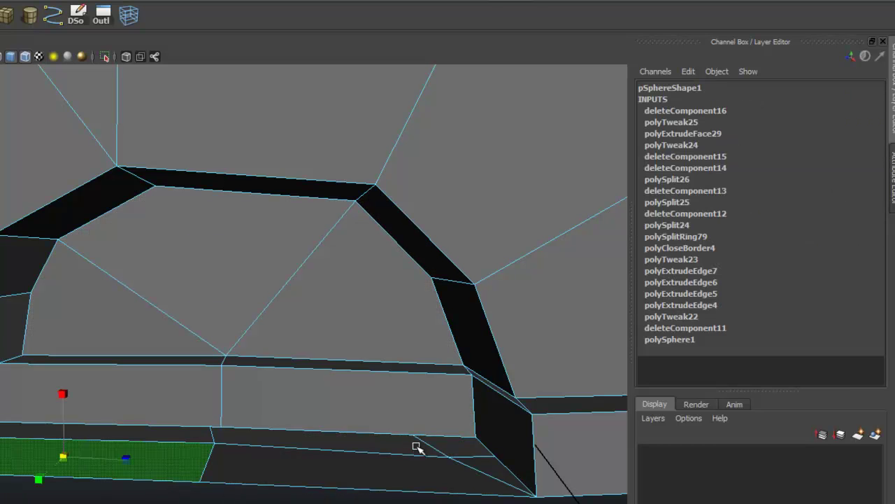
shift+click(417, 448)
alt+drag(417, 448, 417, 448)
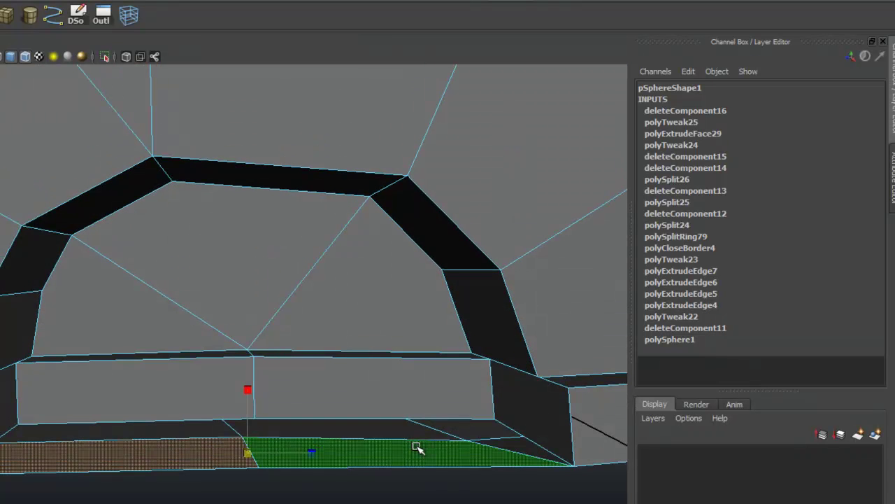
key(Delete)
alt+drag(418, 448, 415, 446)
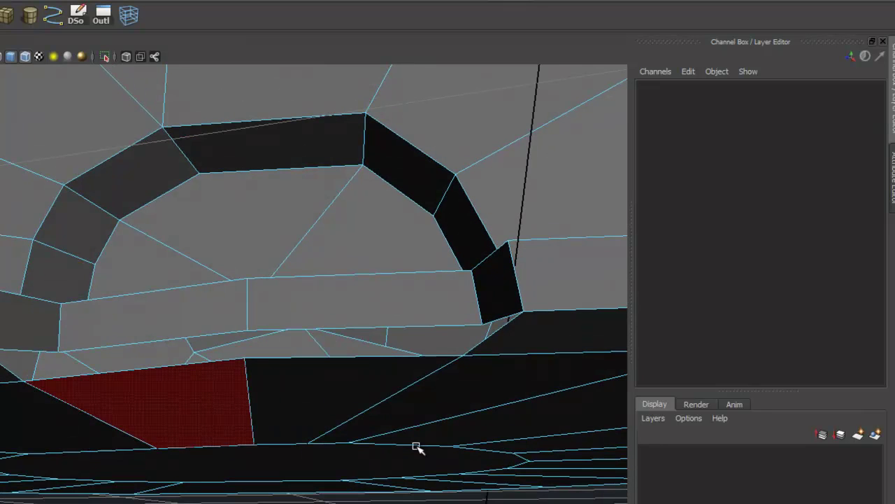
Step: Snap the sole vertex at one end of the opening onto the recessed rim's adjacent lower corner
mouse_move(77, 312)
right_down()
mouse_move(77, 346)
mouse_move(15, 312)
right_up()
alt+drag(416, 446, 417, 446)
click(100, 397)
alt+right_drag(417, 447, 416, 447)
alt+middle_drag(416, 446, 417, 446)
alt+drag(416, 447, 417, 447)
alt+right_drag(417, 447, 417, 447)
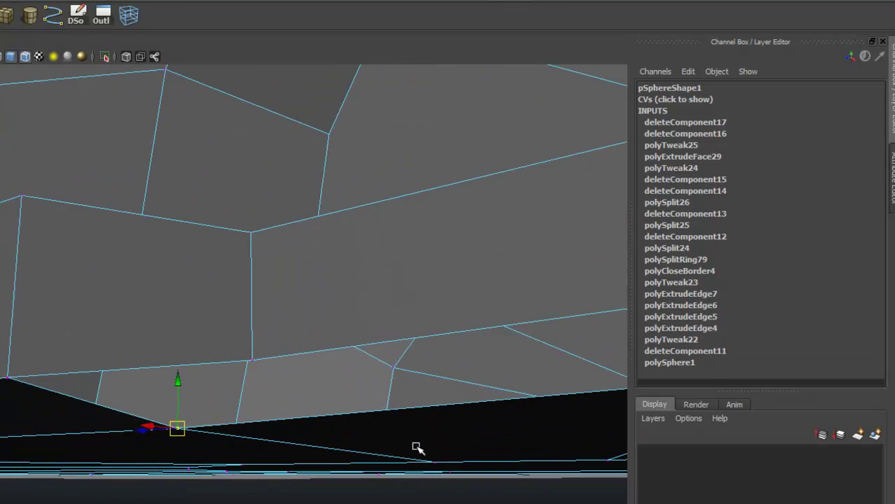
alt+middle_drag(418, 447, 416, 446)
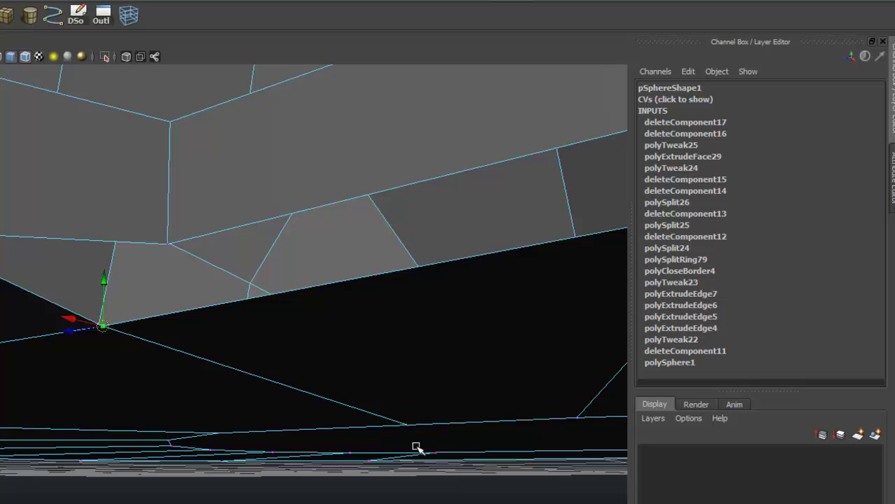
drag(103, 325, 168, 243)
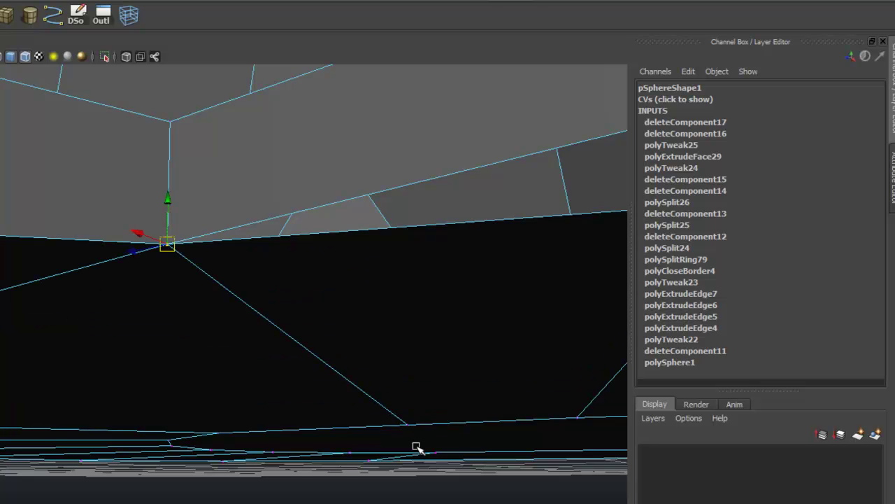
Step: Snap the opening's middle and remaining end sole vertices onto the recessed rim's lower midpoint and opposite lower corner
alt+right_drag(416, 446, 357, 445)
alt+middle_drag(416, 446, 310, 466)
click(323, 280)
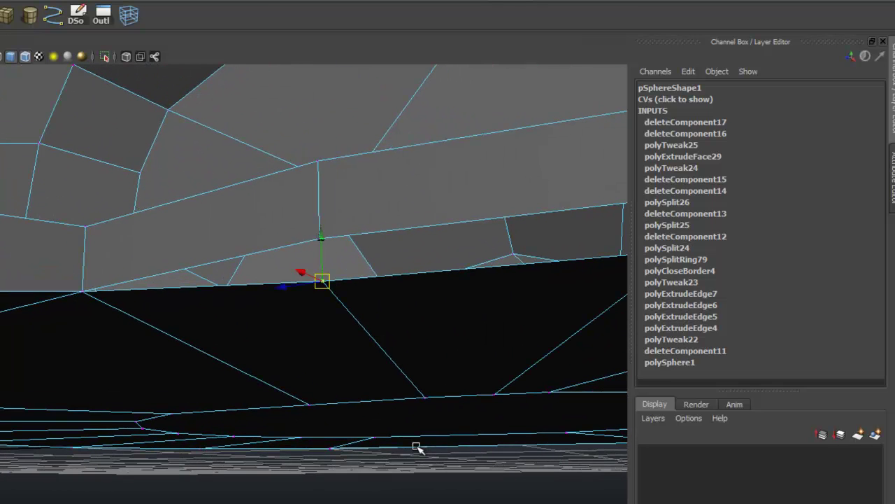
key(ctrl+z)
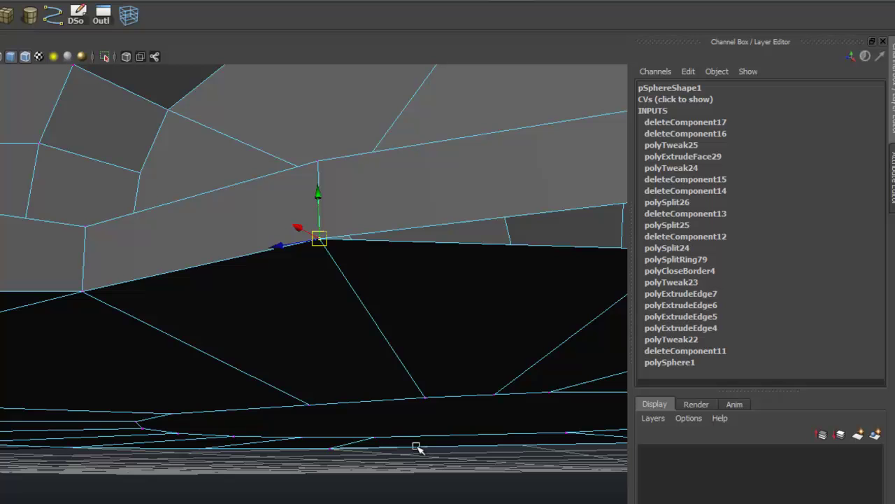
alt+drag(416, 447, 418, 448)
key(ctrl+z)
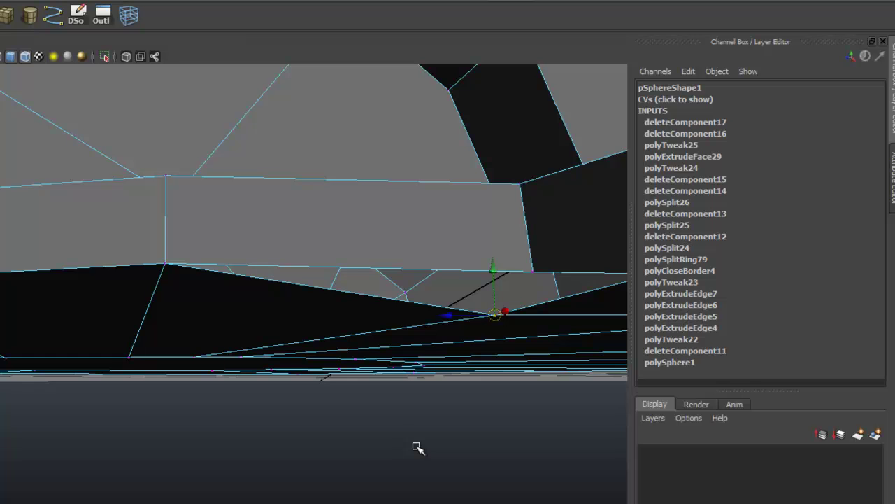
key(ctrl+z)
key(ctrl+z)
alt+drag(418, 448, 419, 448)
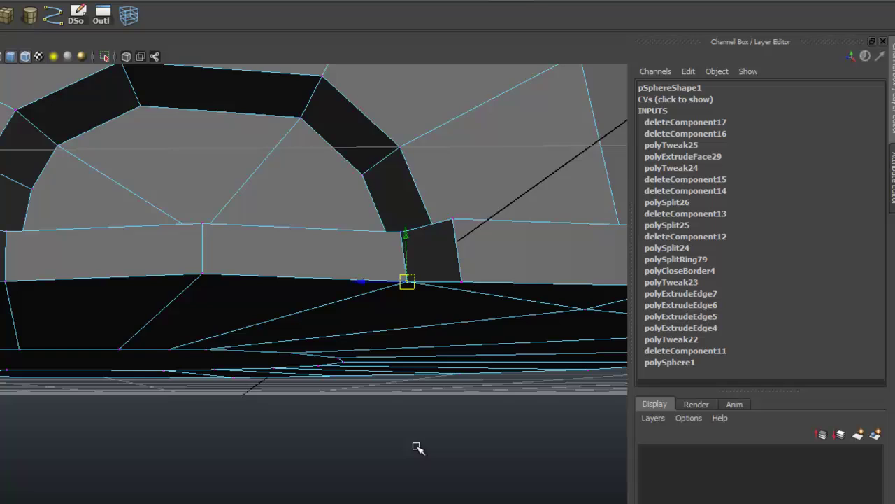
Step: Merge the three pairs of coincident vertices along the recessed rim's lower edge
alt+right_drag(417, 448, 416, 447)
alt+middle_drag(416, 448, 416, 446)
alt+drag(419, 448, 419, 447)
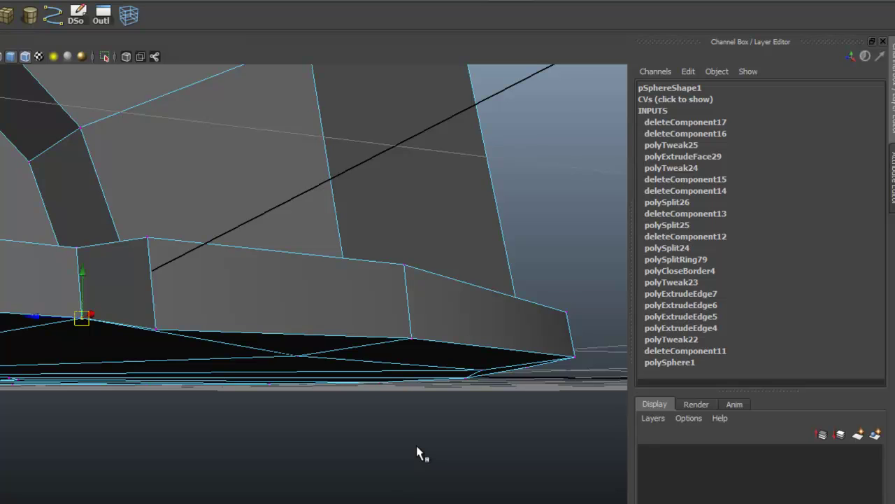
key(g)
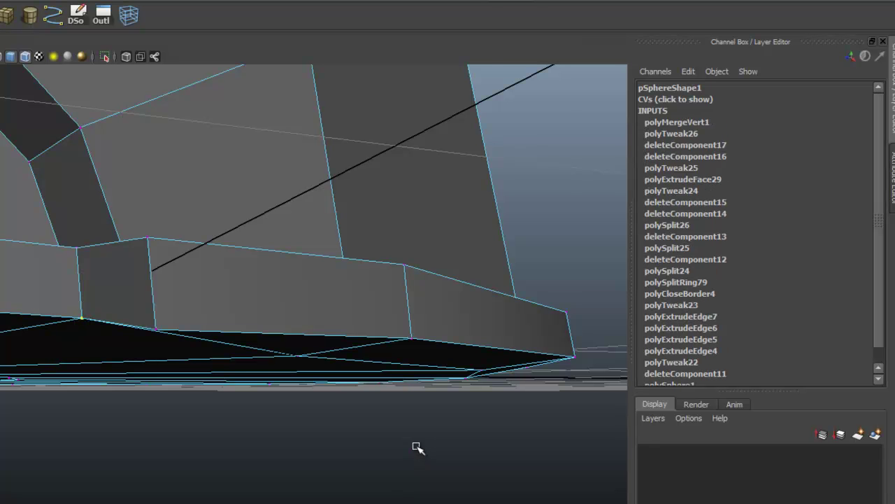
alt+middle_drag(418, 447, 417, 448)
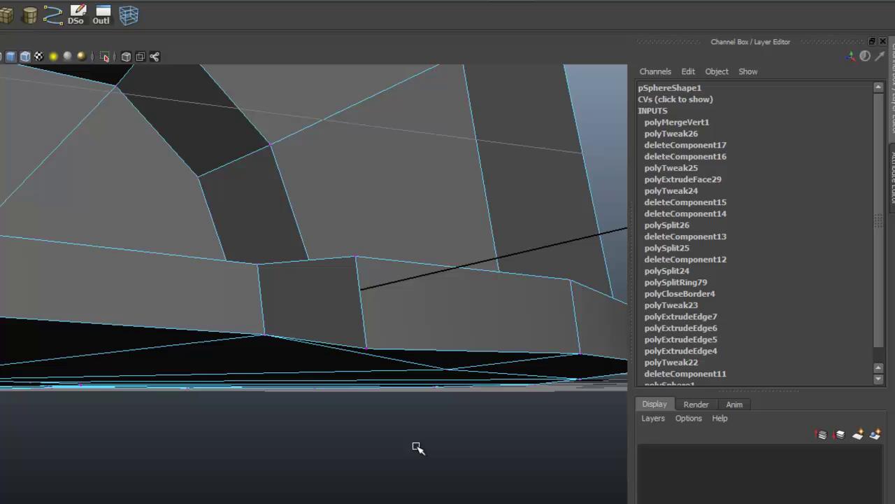
key(g)
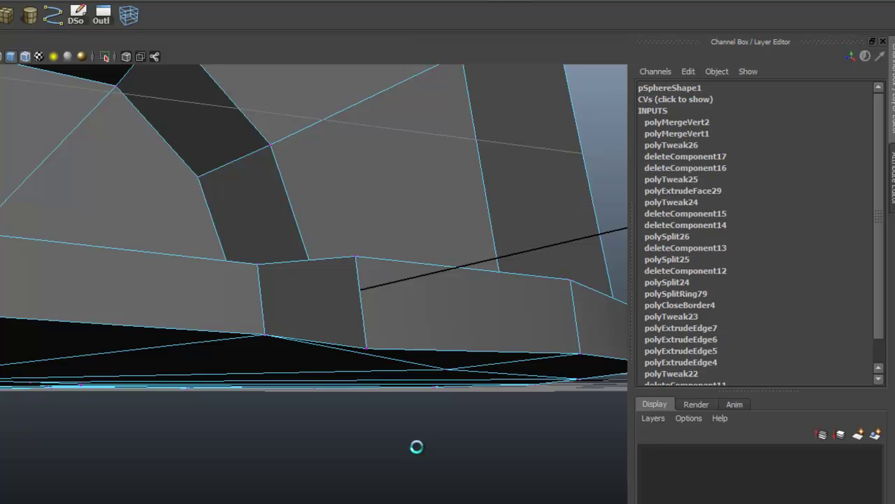
alt+drag(417, 447, 418, 447)
key(g)
alt+right_drag(417, 446, 416, 447)
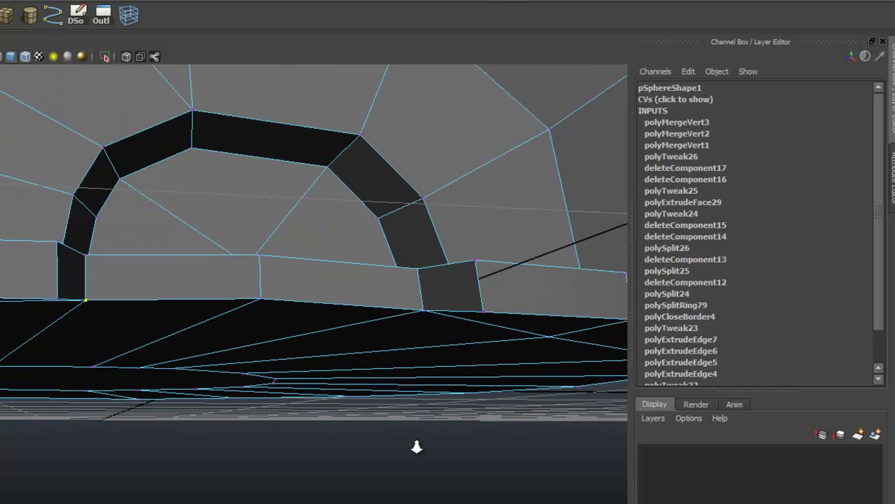
Step: Delete the two narrow ledge faces between the arch's back wall and the recessed rim faces
alt+drag(416, 448, 418, 448)
right_drag(227, 312, 219, 365)
click(224, 431)
shift+click(413, 444)
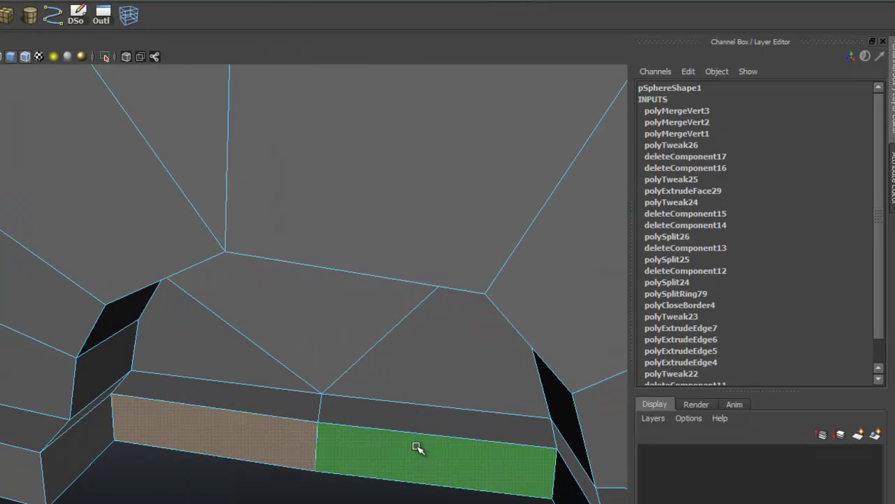
key(w)
alt+drag(417, 446, 417, 447)
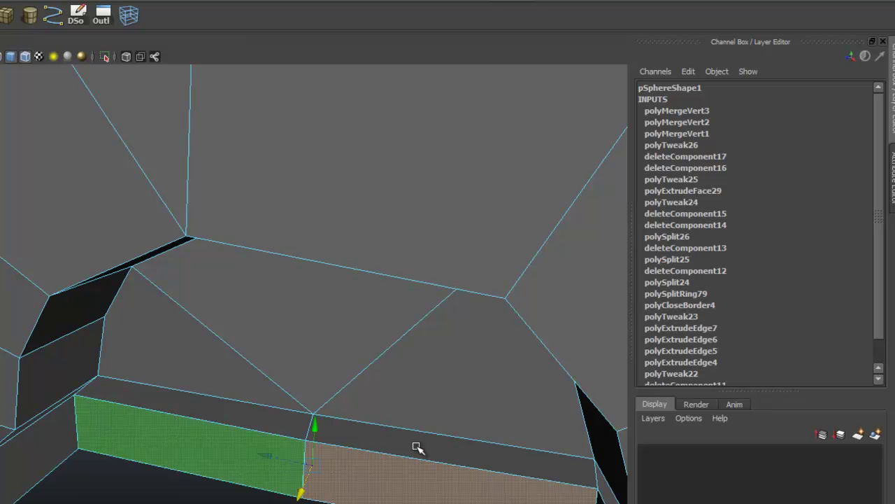
click(266, 420)
shift+click(416, 447)
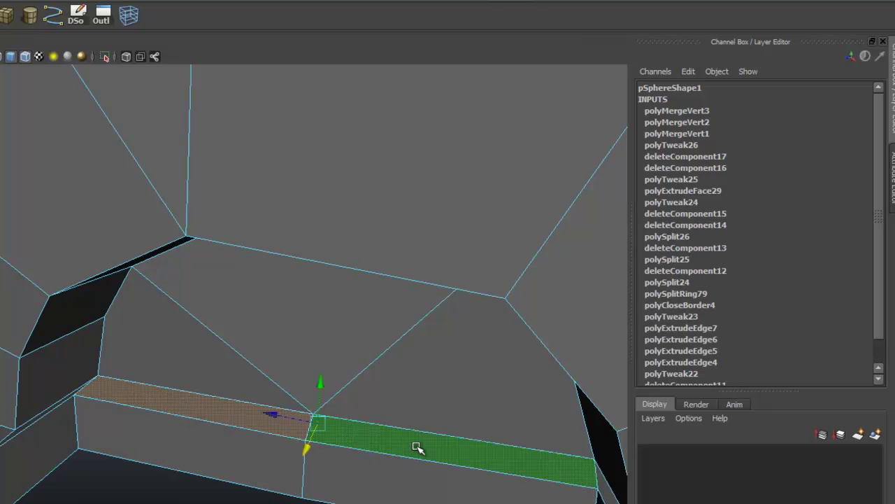
key(Delete)
Step: Move the two recessed rim faces back until they nearly line up with the arch's back wall
click(417, 448)
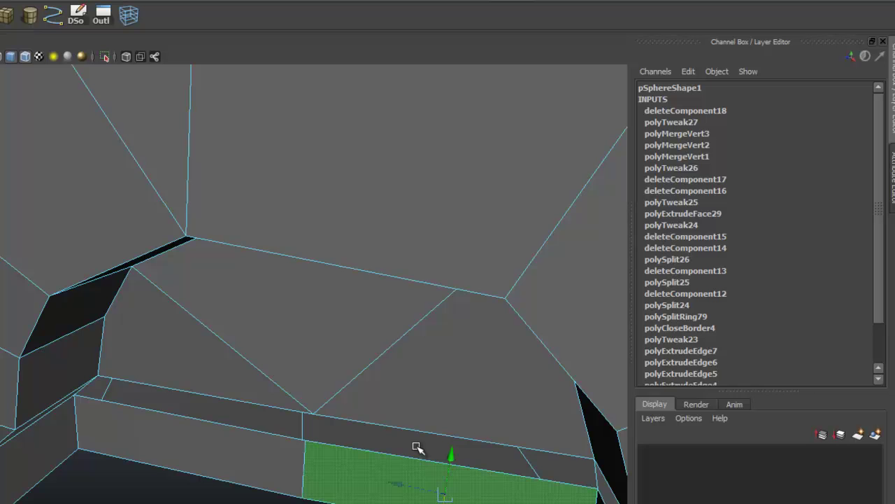
key(ctrl+z)
key(ctrl+z)
key(ctrl+z)
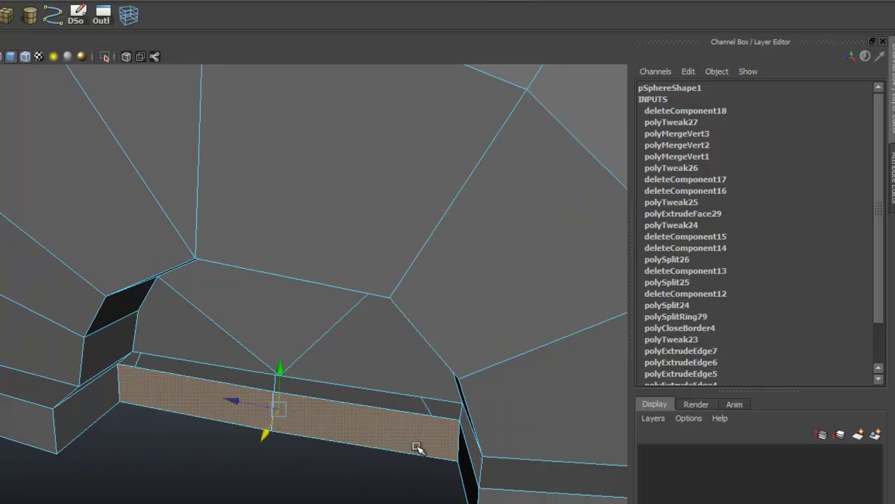
key(f)
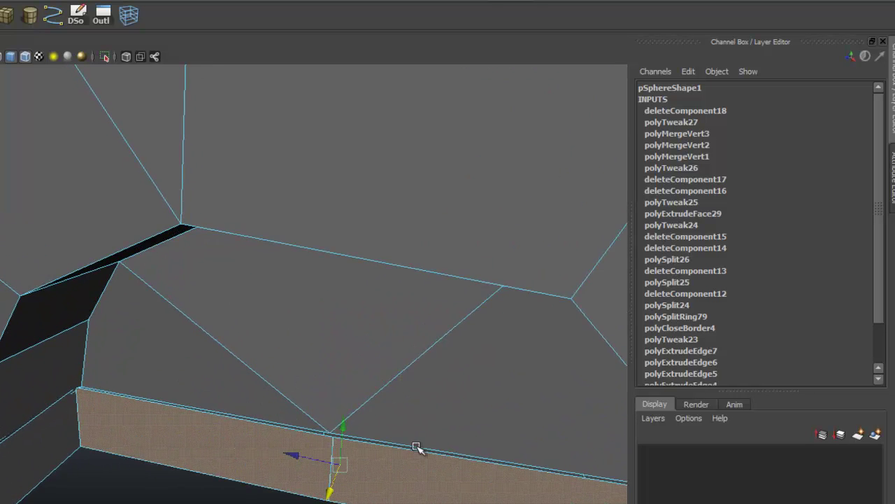
key(ctrl+z)
key(ctrl+z)
key(ctrl+z)
key(ctrl+z)
key(ctrl+z)
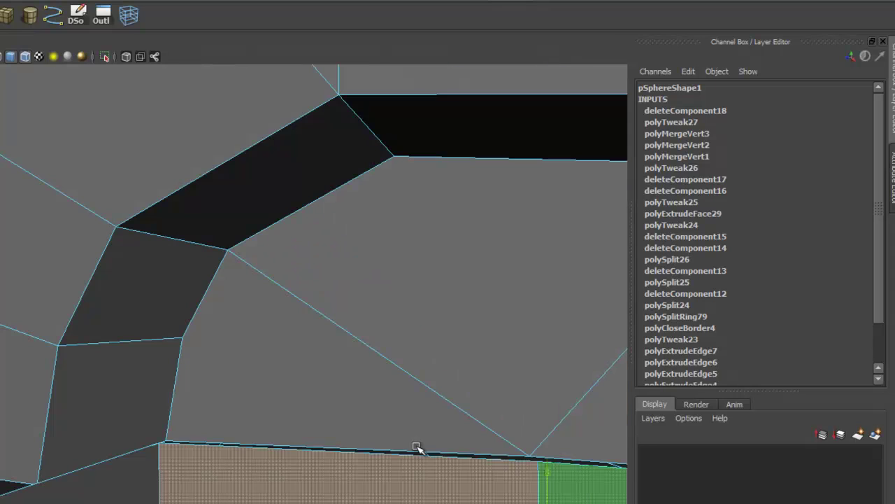
Step: Merge the recessed rim's upper vertices with the back wall's lower vertices at both corners and in the middle
right_drag(296, 298, 203, 312)
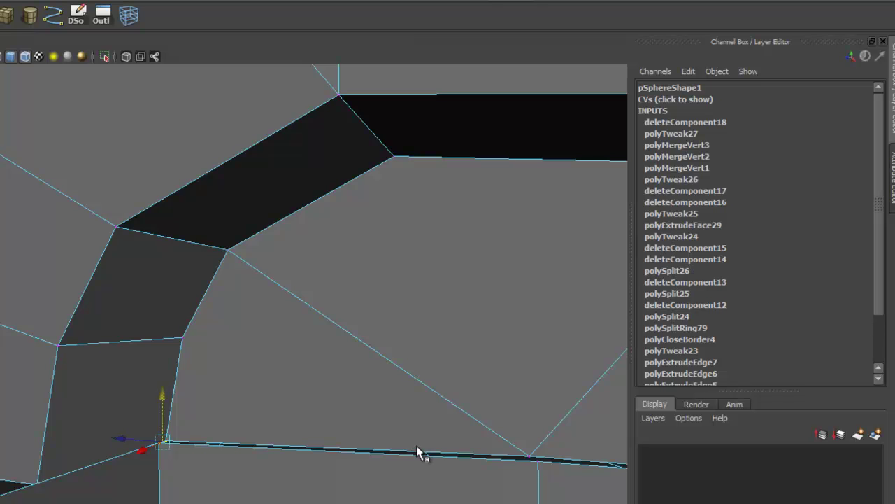
key(g)
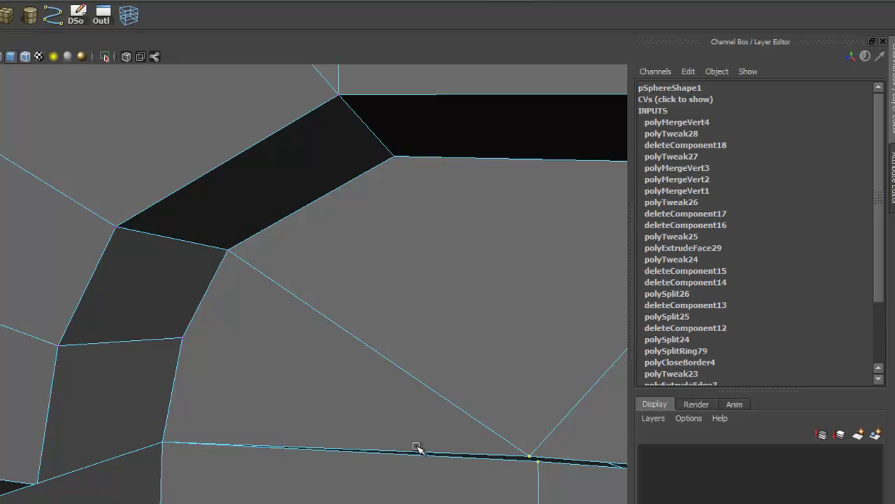
key(g)
scroll(417, 445, down, 5)
alt+middle_drag(417, 445, 358, 446)
scroll(416, 446, up, 4)
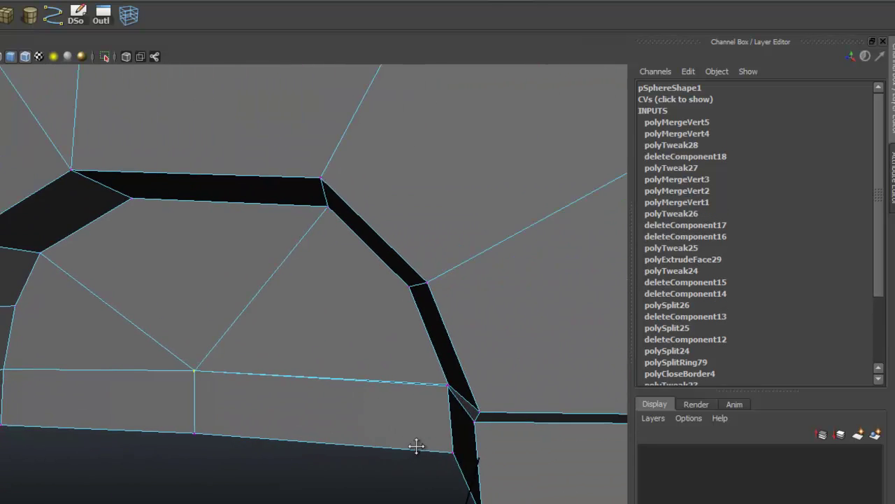
scroll(416, 446, down, 4)
scroll(416, 445, up, 3)
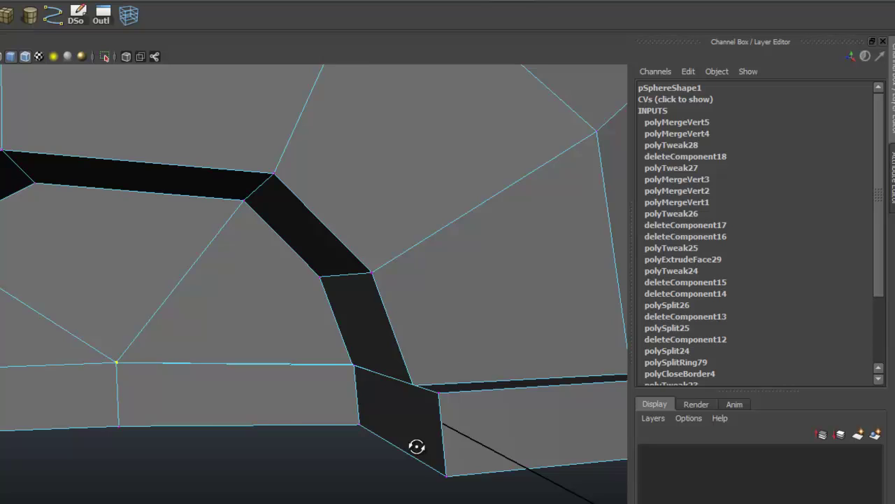
scroll(416, 446, down, 3)
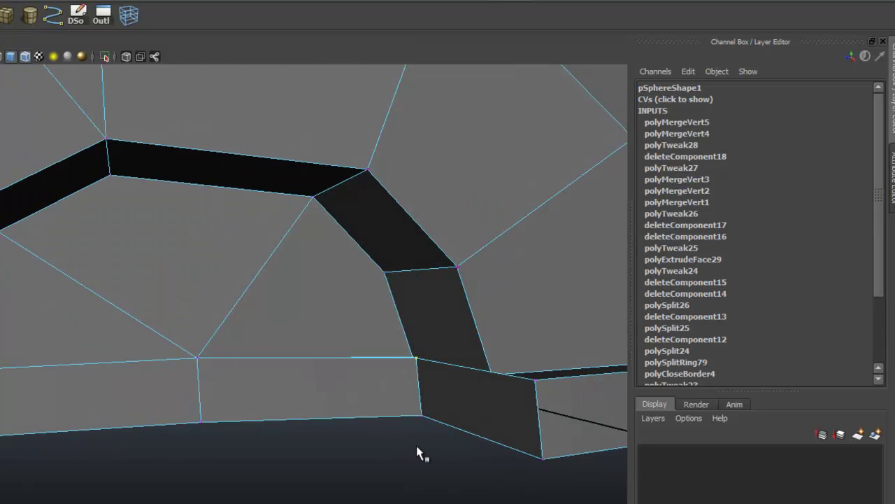
key(g)
Step: Split the rim's side face at one end of the arch with a vertical cut below the arch's outer lower corner
alt+drag(416, 446, 363, 455)
alt+middle_drag(417, 446, 504, 362)
scroll(416, 445, up, 3)
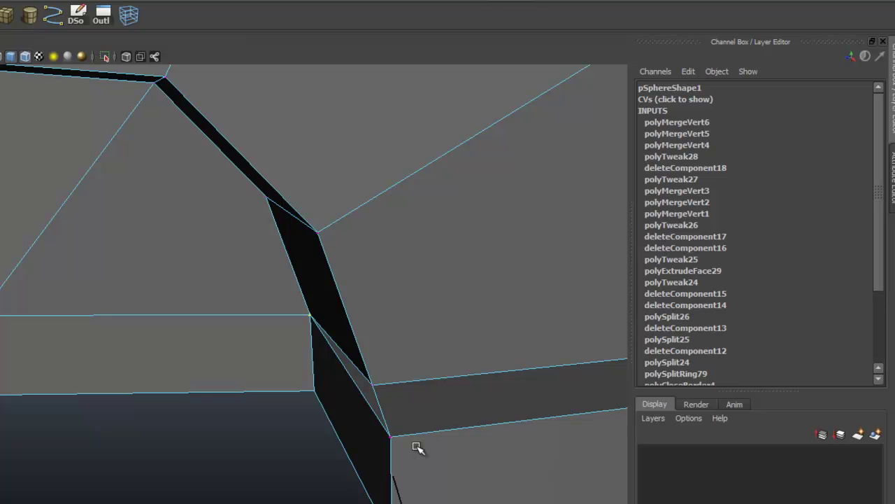
scroll(416, 445, down, 3)
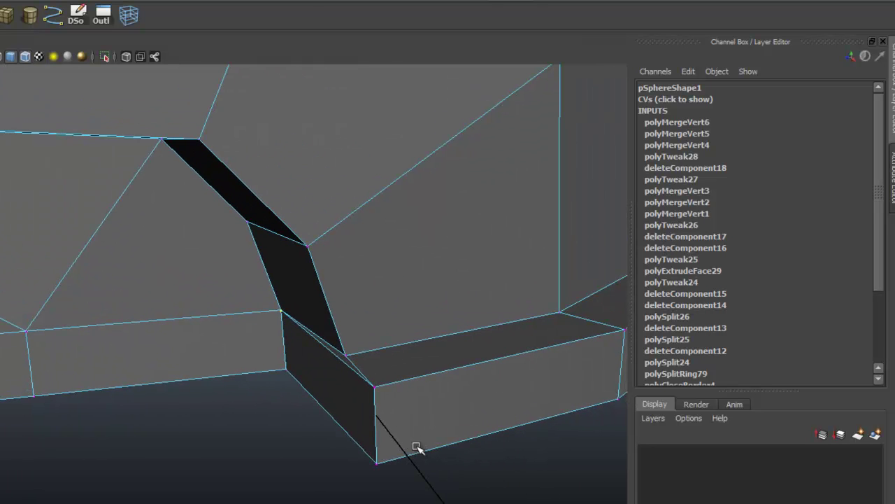
key(F8)
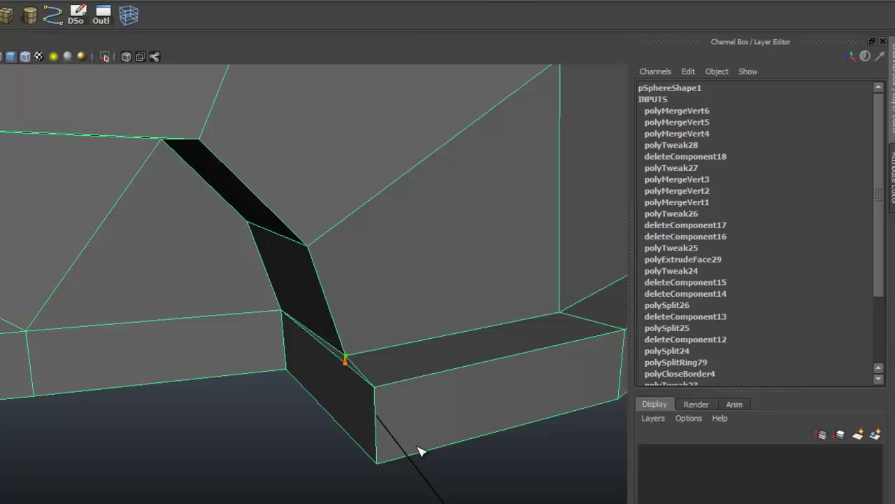
drag(338, 423, 344, 429)
alt+drag(416, 446, 417, 445)
click(378, 309)
alt+middle_drag(416, 445, 416, 446)
key(ctrl+z)
key(ctrl+z)
key(ctrl+z)
key(ctrl+z)
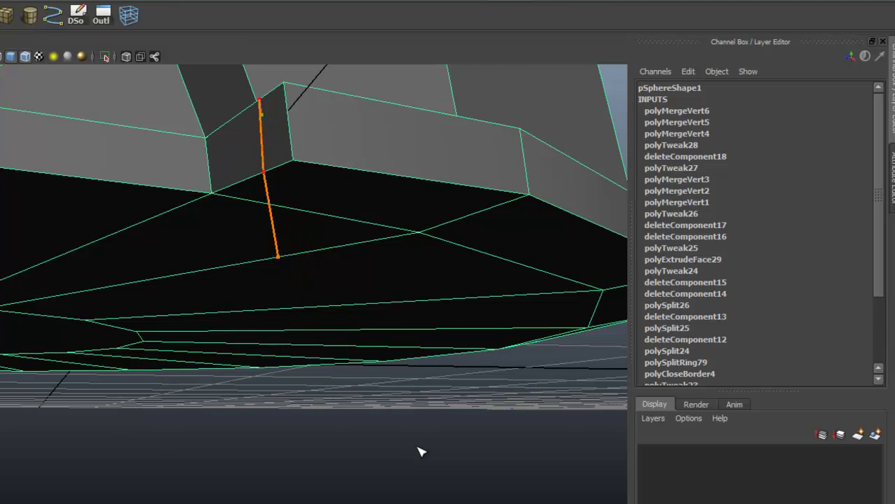
key(Return)
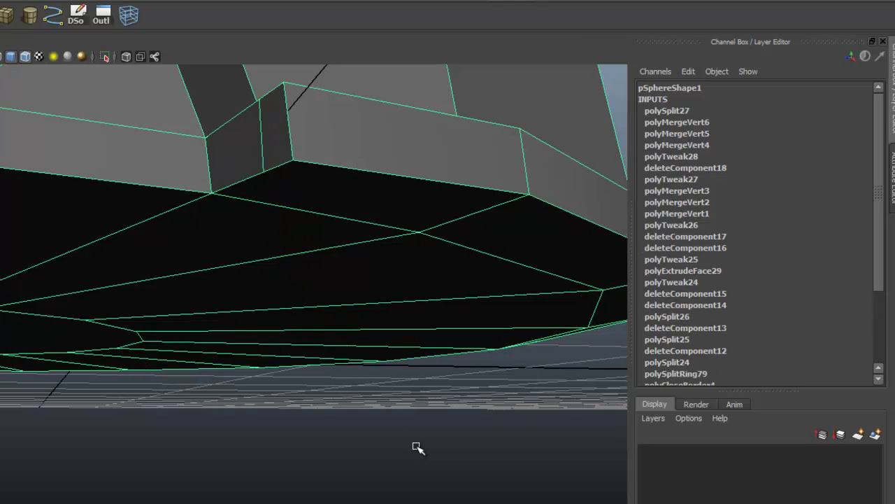
Step: Merge the new cut's upper vertex with the arch's outer lower corner vertex at that end
alt+drag(419, 448, 419, 447)
scroll(419, 448, up, 3)
right_drag(419, 448, 419, 448)
drag(378, 411, 393, 382)
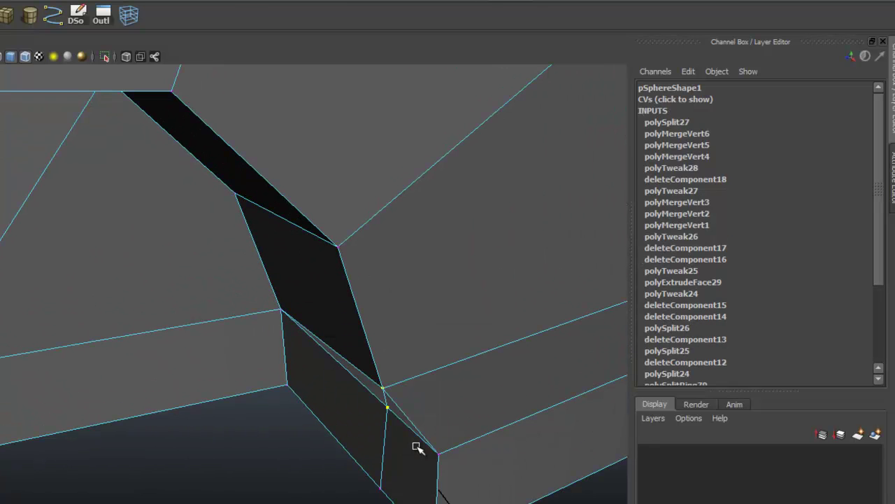
key(g)
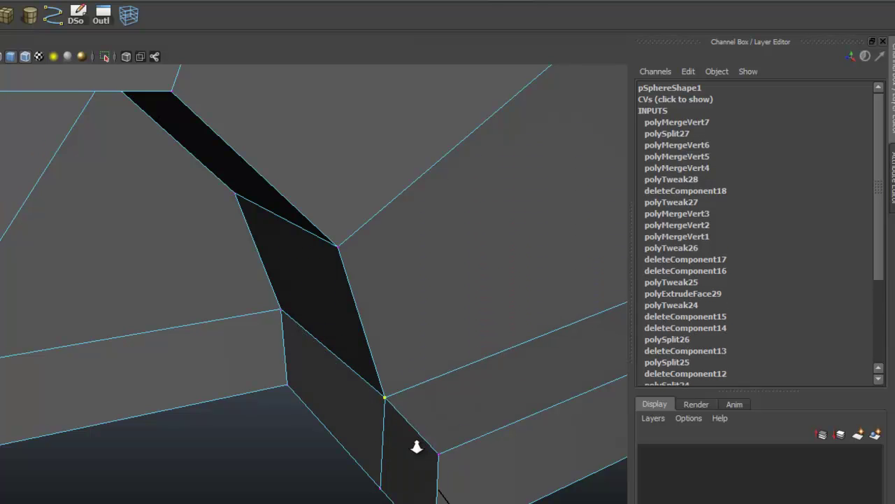
Step: Split the rim's side face at the opposite end of the arch with a vertical cut below the arch's outer corner
alt+right_drag(417, 446, 418, 447)
alt+middle_drag(417, 447, 416, 445)
alt+drag(416, 445, 416, 445)
alt+middle_drag(416, 445, 417, 446)
alt+right_drag(417, 447, 418, 447)
alt+drag(417, 447, 418, 446)
alt+right_drag(418, 446, 417, 447)
alt+middle_drag(417, 447, 418, 448)
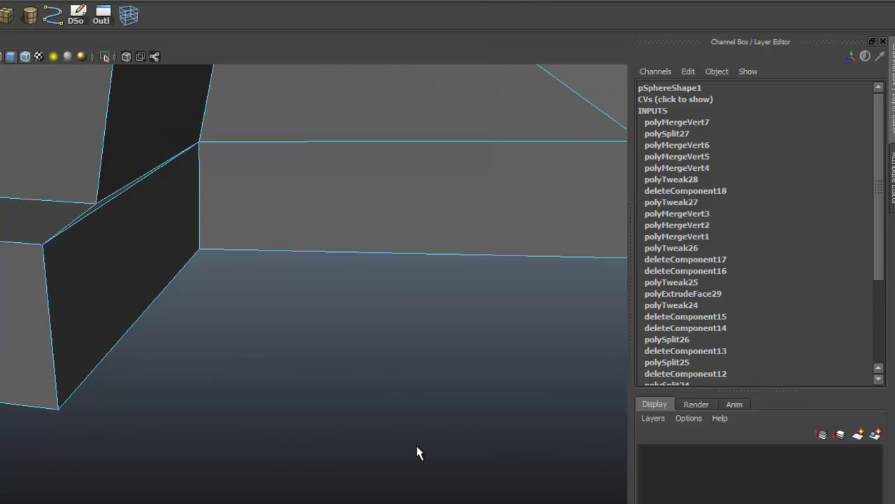
key(g)
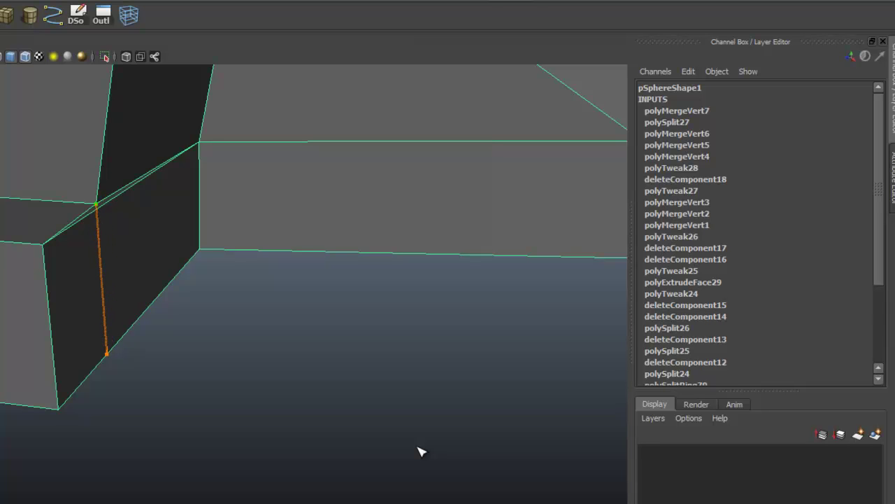
key(Return)
key(Return)
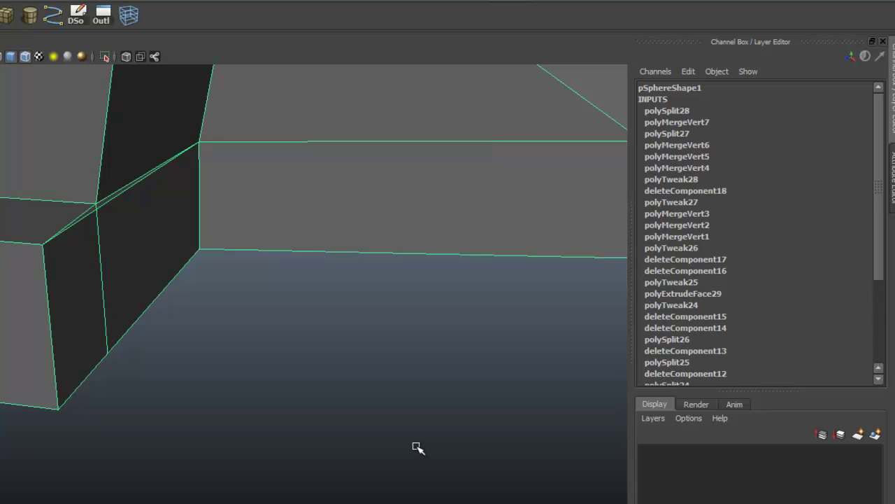
Step: Merge this cut's upper vertex with the arch's outer lower corner vertex at the opposite end
right_drag(98, 209, 37, 208)
drag(87, 214, 102, 198)
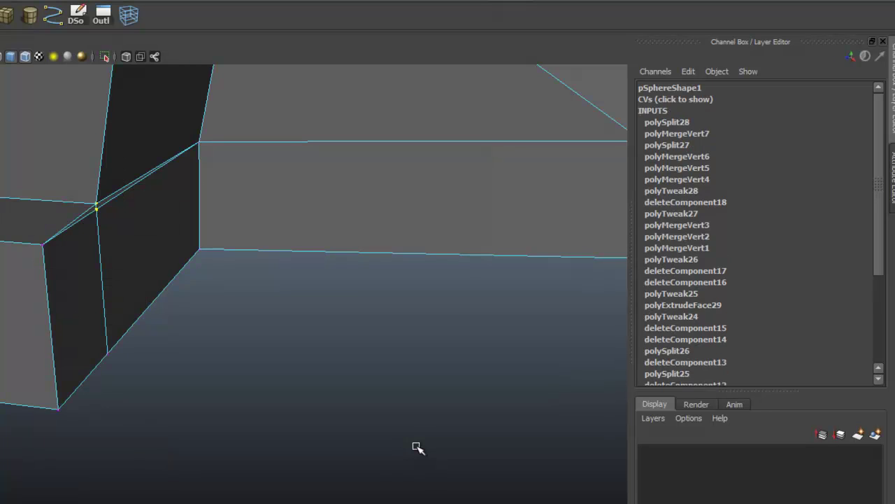
click(6, 15)
alt+right_drag(417, 446, 417, 446)
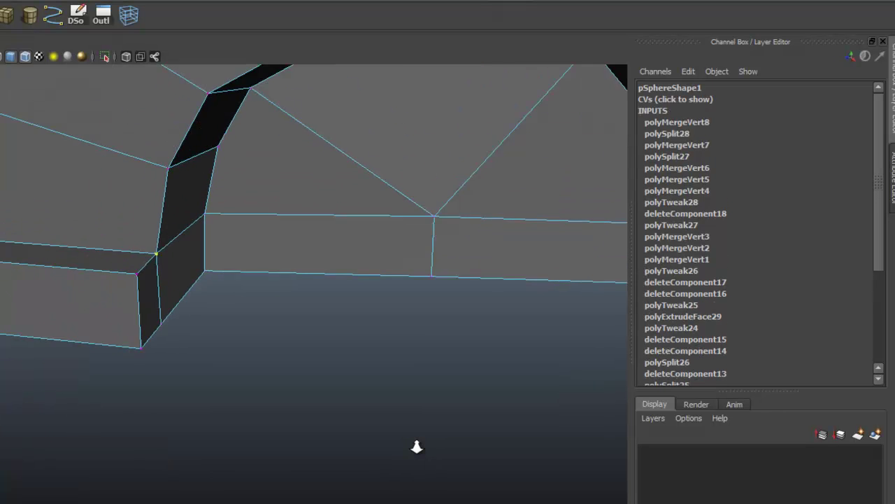
Step: Insert an edge loop around the rim's underside band, close to its outer edge
alt+drag(417, 446, 417, 446)
scroll(417, 446, down, 5)
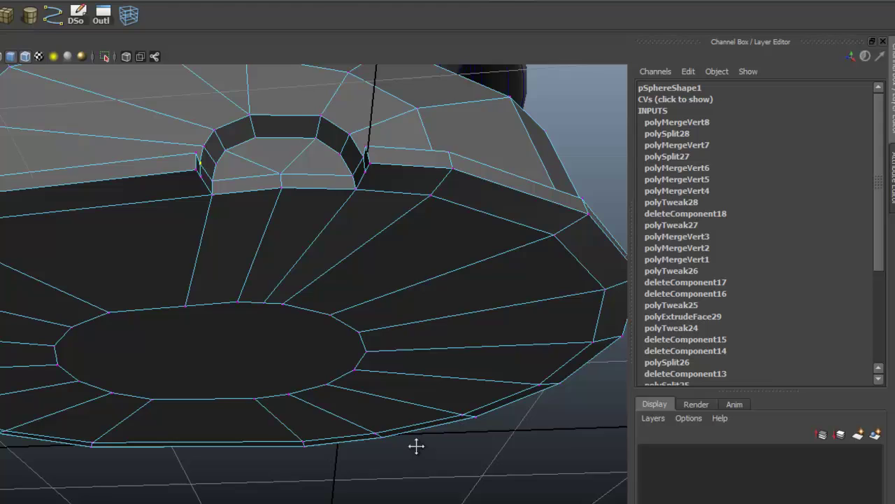
key(y)
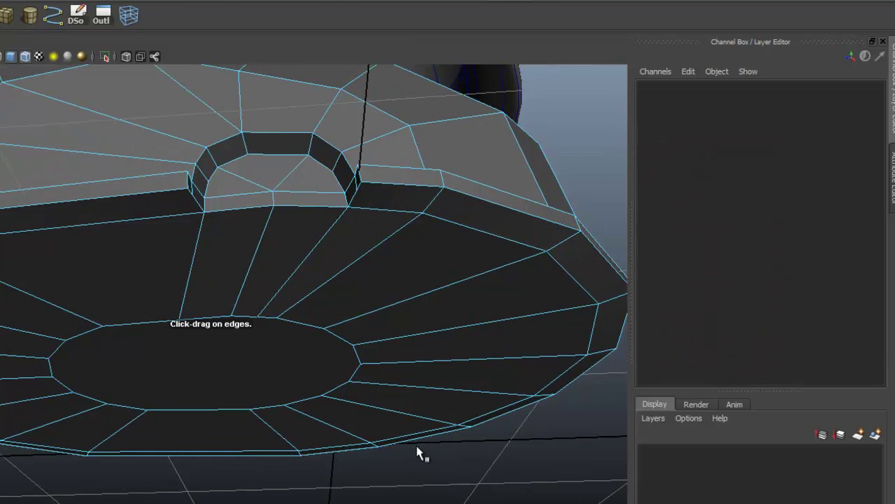
drag(418, 446, 418, 447)
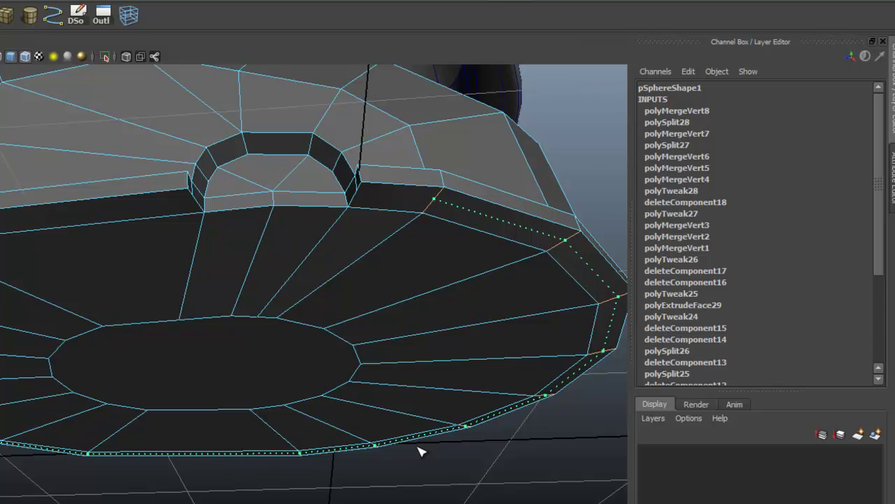
ctrl+click(420, 451)
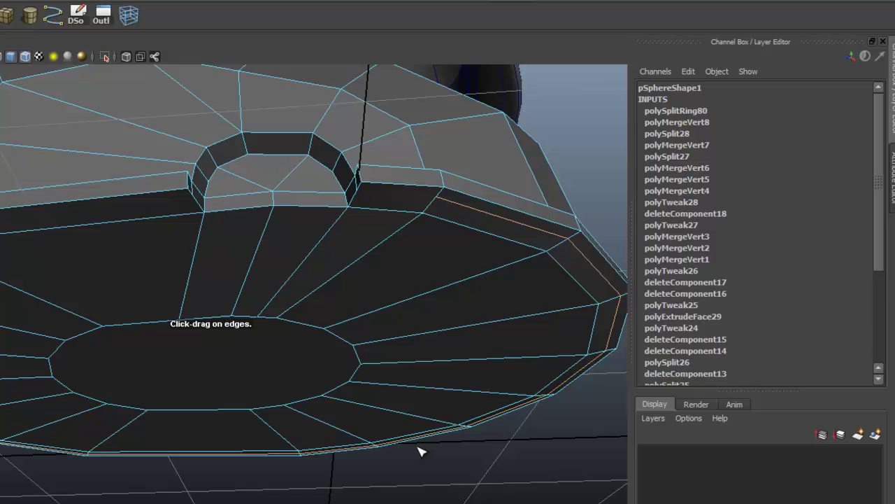
Step: Extend the underside edge loop with split cuts up to the vertical cuts on both sides of the arch notch
key(q)
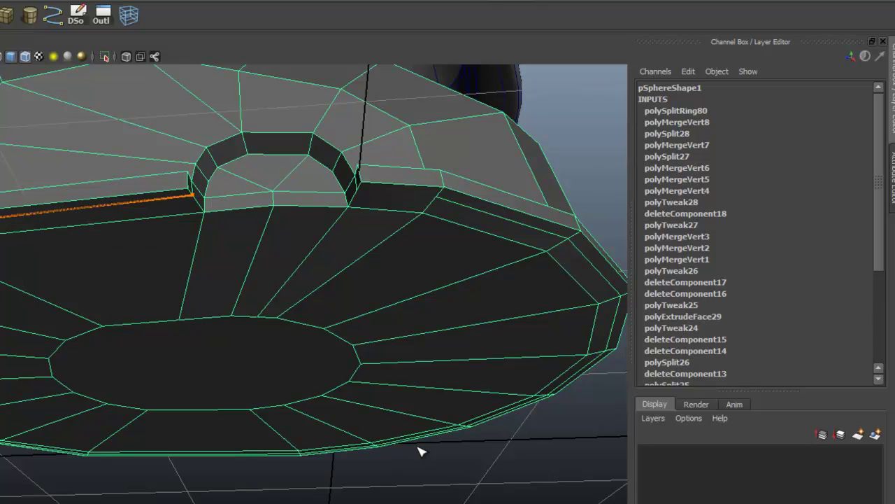
click(192, 195)
key(Return)
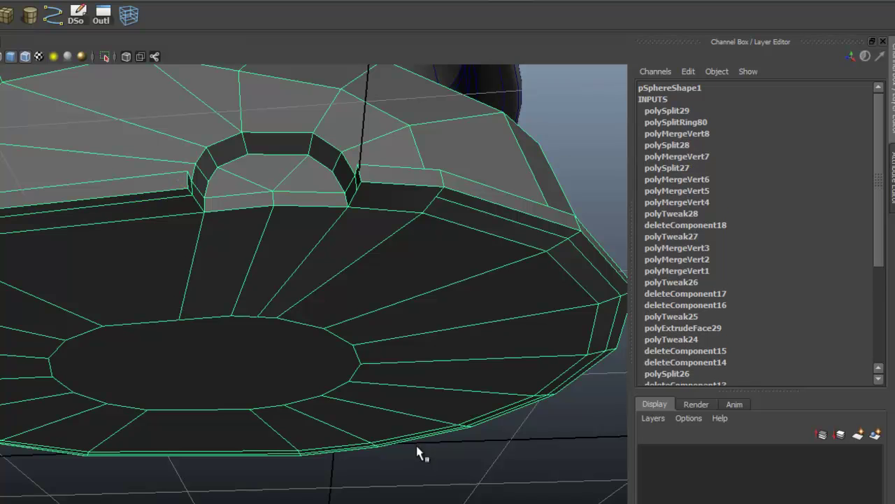
click(357, 190)
click(437, 196)
key(Return)
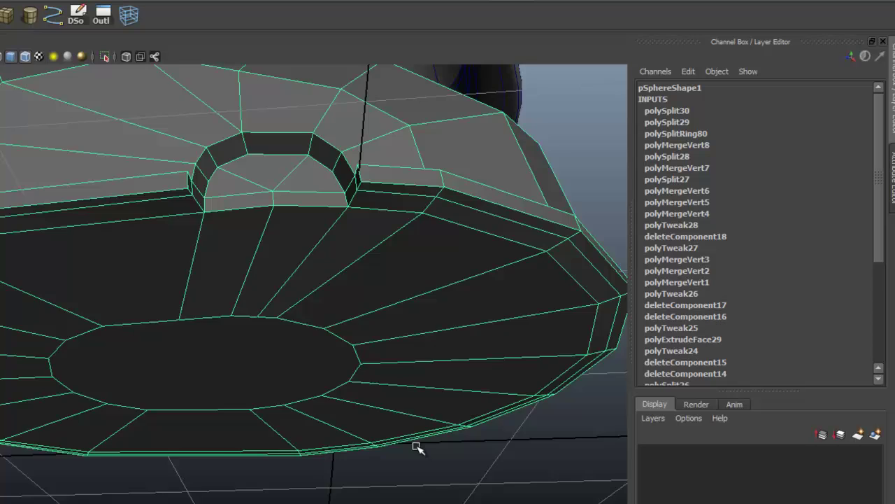
Step: Insert edge loops through the arch's inner wall close to its back and front edges, and preview the foot smoothed
alt+drag(418, 448, 420, 452)
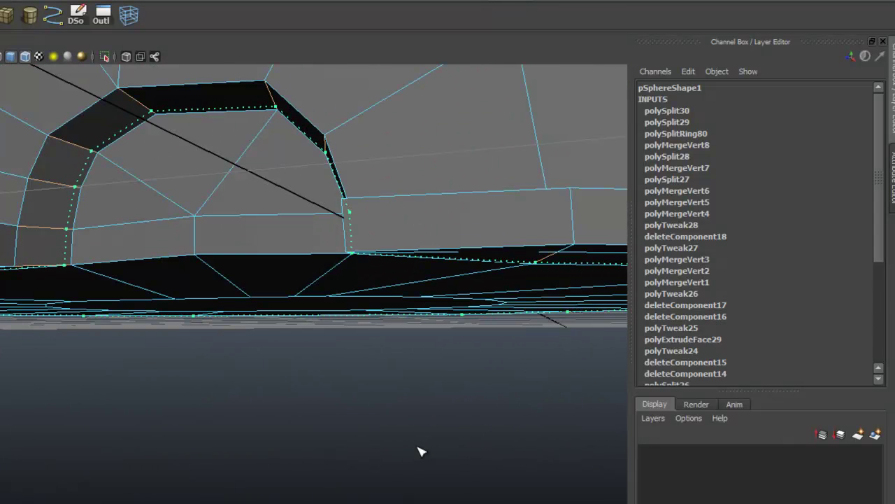
click(418, 447)
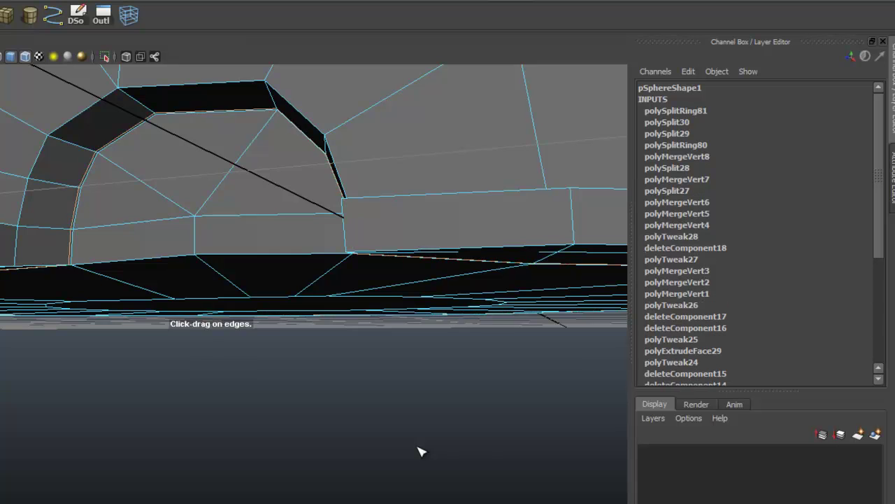
alt+drag(418, 447, 416, 446)
alt+middle_drag(416, 447, 415, 446)
click(417, 447)
alt+drag(416, 445, 418, 452)
alt+right_drag(419, 452, 417, 452)
mouse_move(418, 452)
alt+mouse_down()
mouse_move(413, 443)
mouse_move(417, 452)
alt+mouse_up()
key(3)
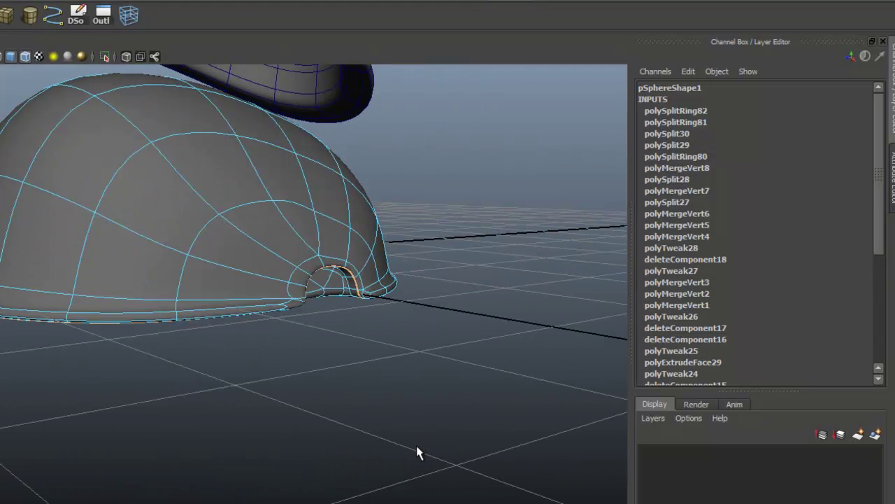
Step: Return to the unsmoothed display and insert an edge loop along the rim's top ledge, close to where it meets the dome
key(1)
alt+right_drag(417, 447, 416, 447)
alt+drag(417, 447, 417, 446)
alt+middle_drag(417, 453, 417, 454)
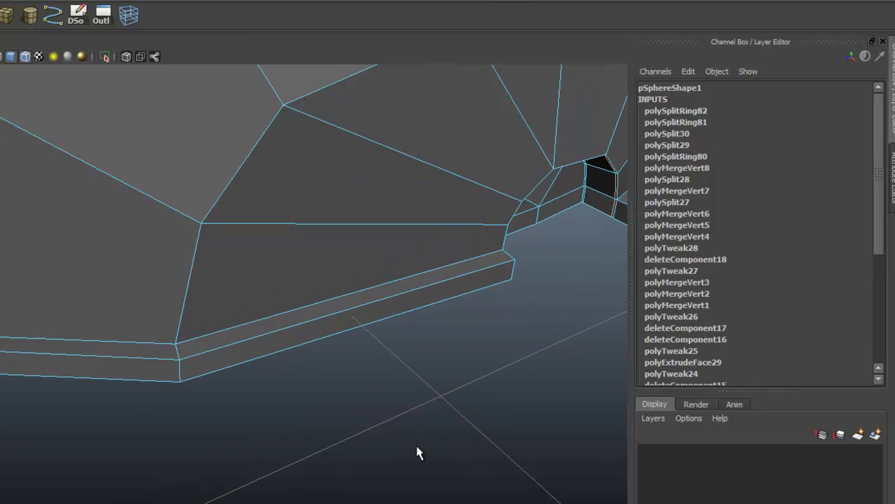
key(g)
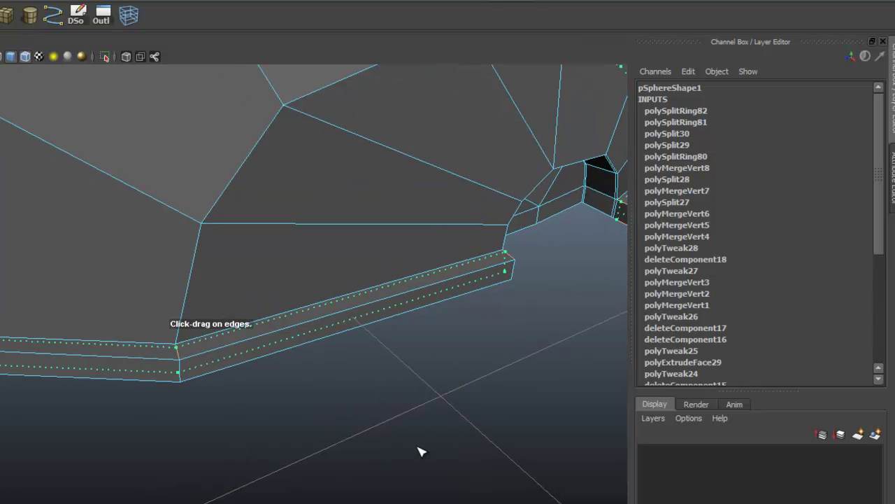
key(Return)
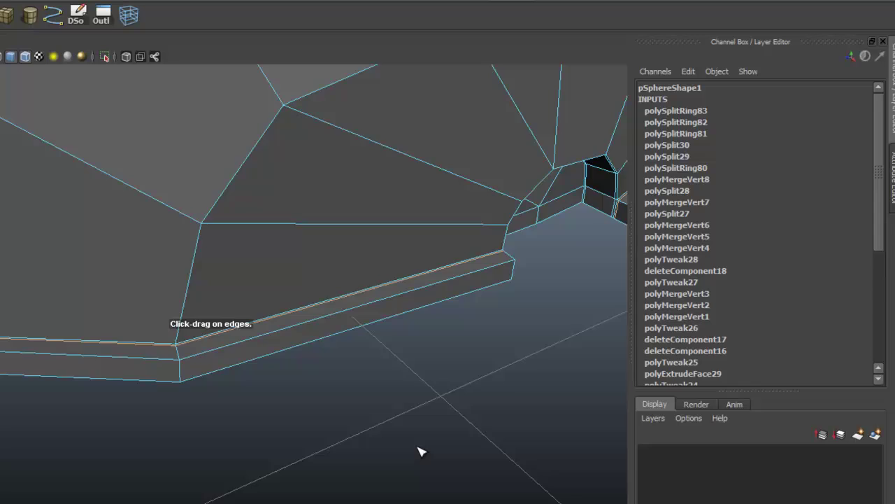
Step: Try edge loops on the dome just above the rim and near the lower and upper edges of the rim's outer side
scroll(420, 451, up, 3)
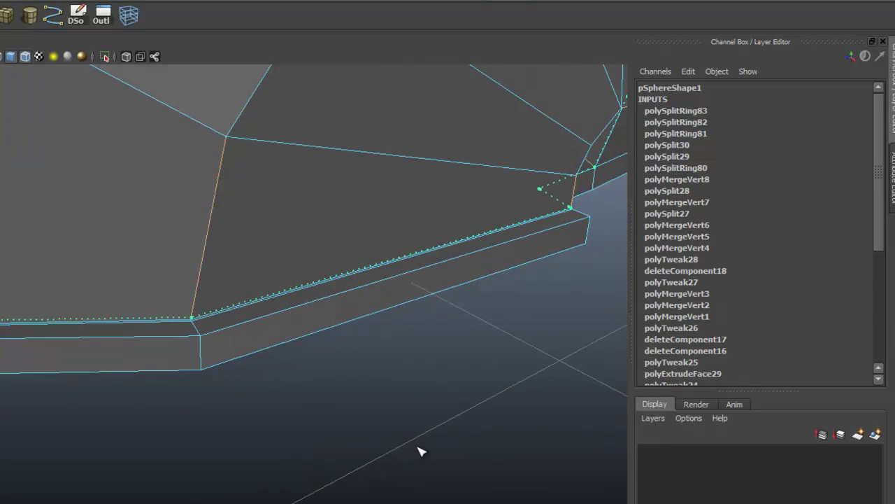
key(Return)
scroll(419, 451, down, 2)
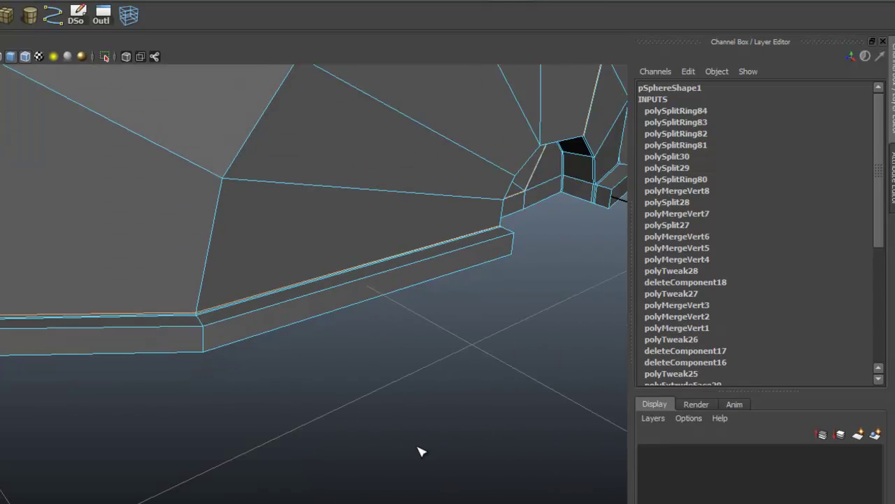
scroll(419, 451, down, 1)
key(g)
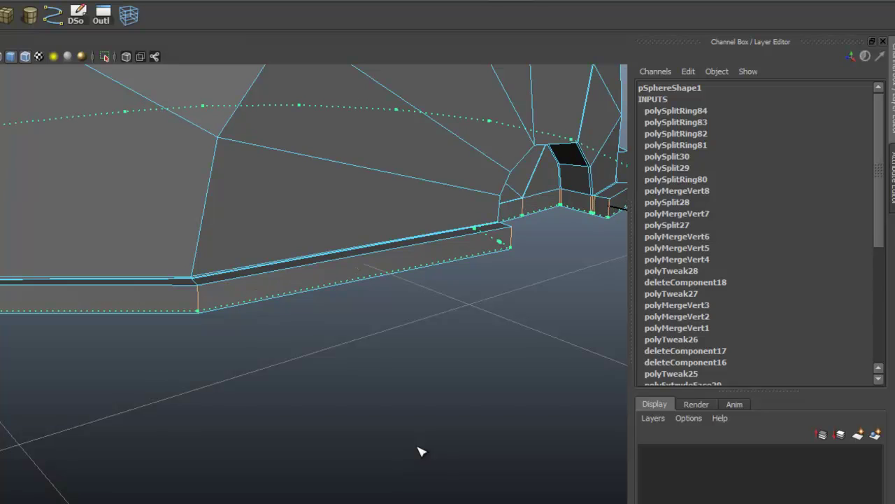
key(Return)
key(g)
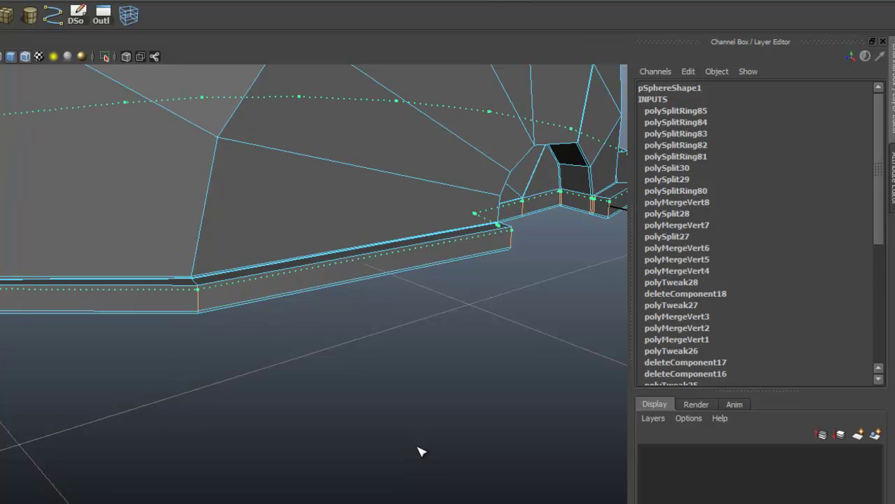
key(Return)
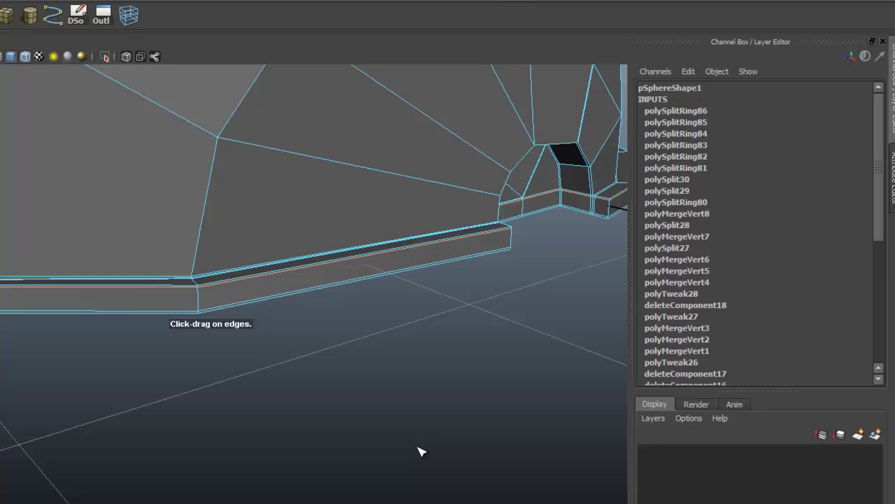
Step: Preview the foot smoothed around the arch and rim, and undo the last three edge loops
alt+drag(419, 448, 417, 446)
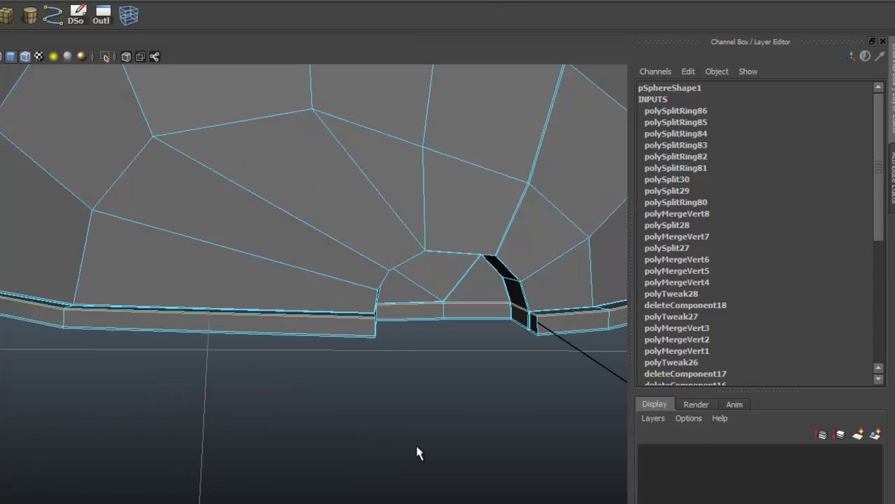
key(3)
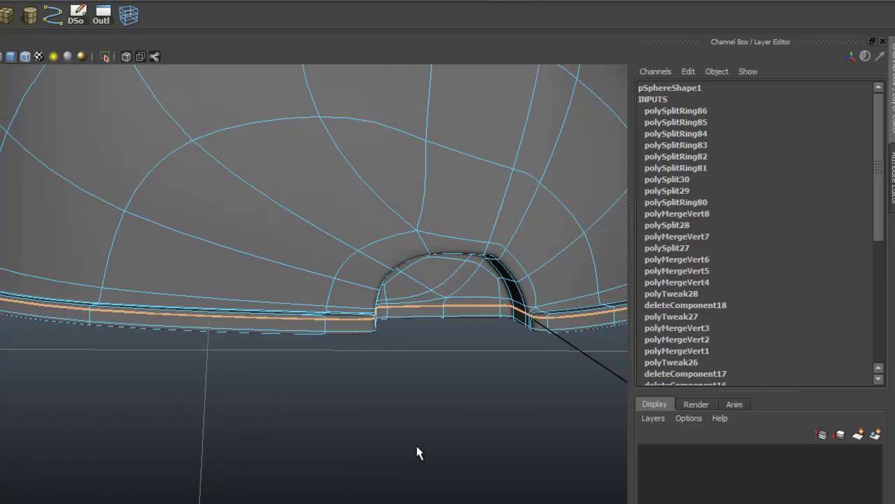
alt+drag(417, 447, 417, 446)
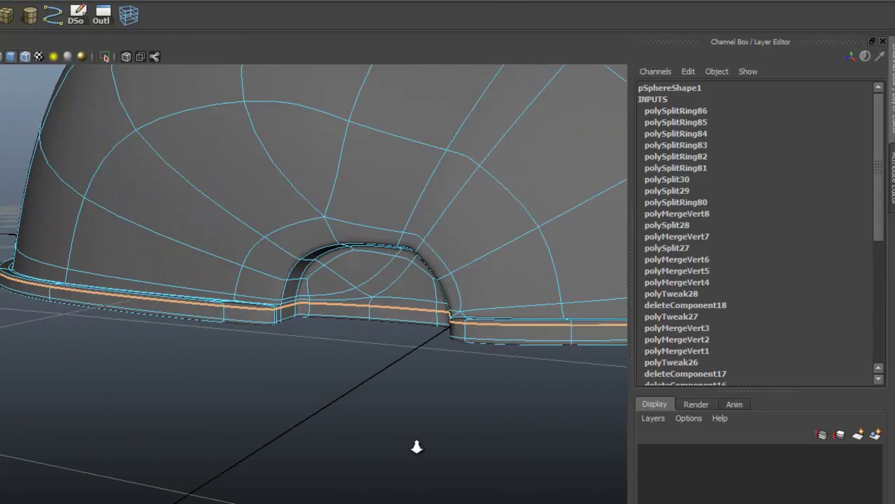
alt+right_drag(417, 446, 416, 446)
scroll(417, 448, down, 2)
alt+drag(417, 451, 417, 451)
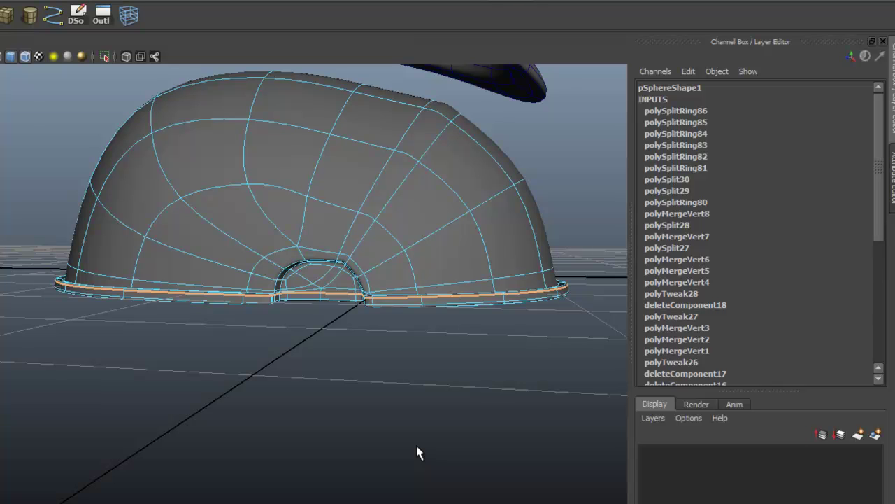
key(ctrl+z)
key(ctrl+z)
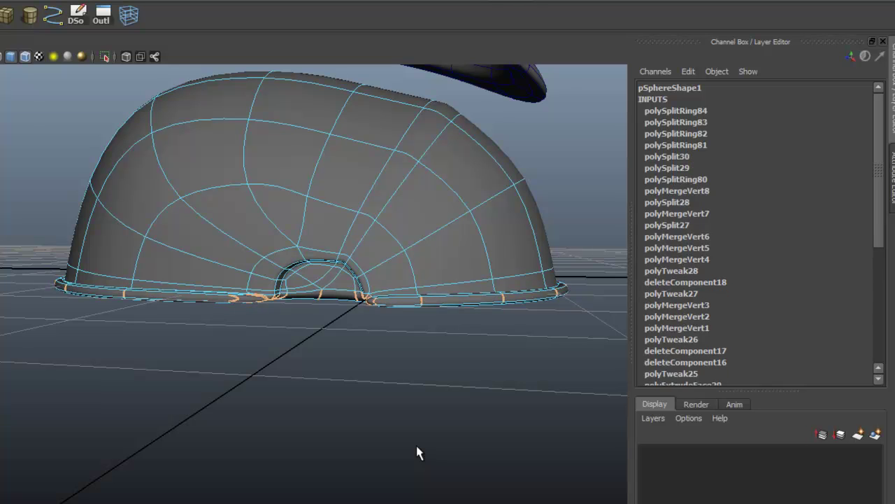
key(ctrl+z)
scroll(417, 452, up, 3)
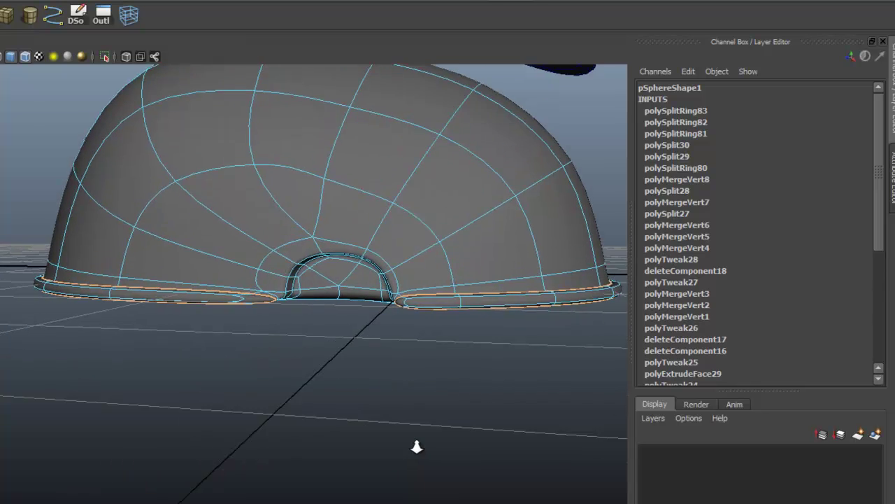
Step: Return to the unsmoothed display and insert an edge loop around the rim's outer side and arch recess, close to the upper edge
key(1)
alt+drag(417, 451, 416, 446)
alt+middle_drag(416, 445, 418, 454)
alt+drag(418, 447, 420, 452)
key(g)
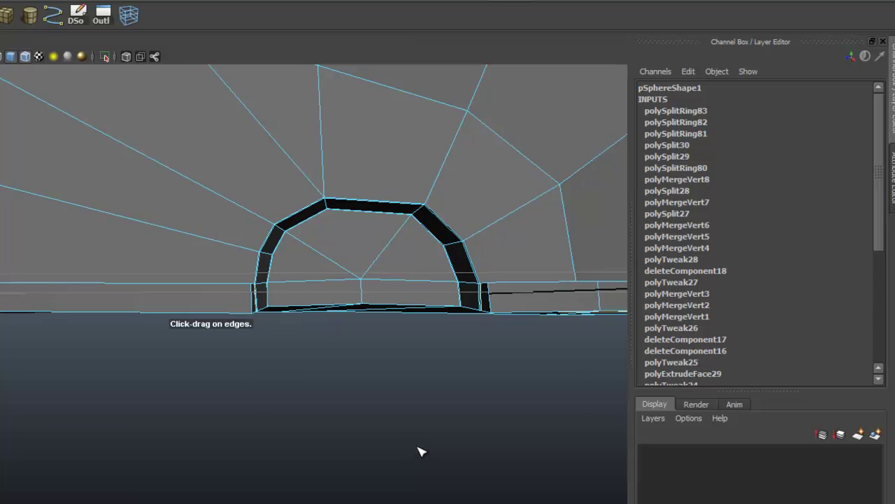
drag(418, 447, 417, 447)
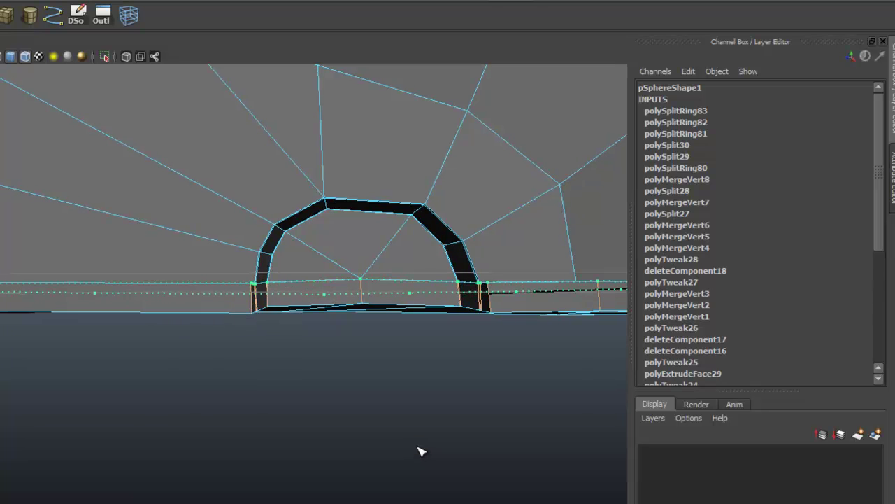
key(Return)
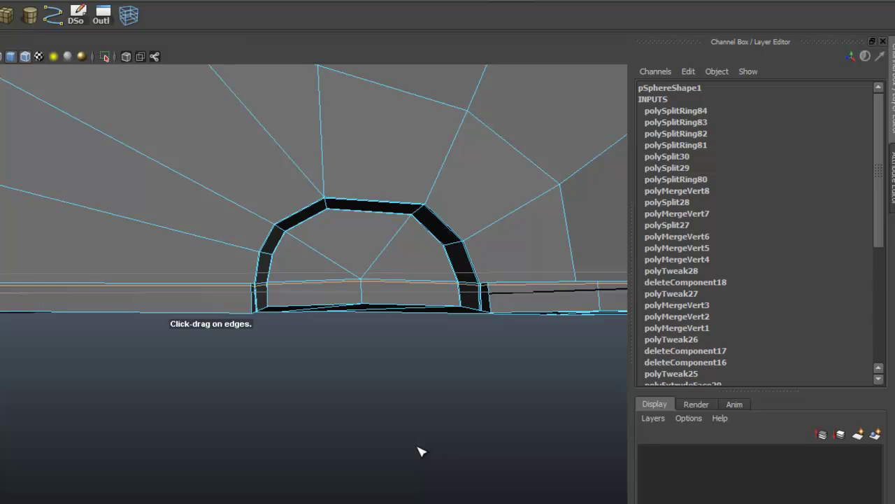
alt+drag(418, 447, 418, 447)
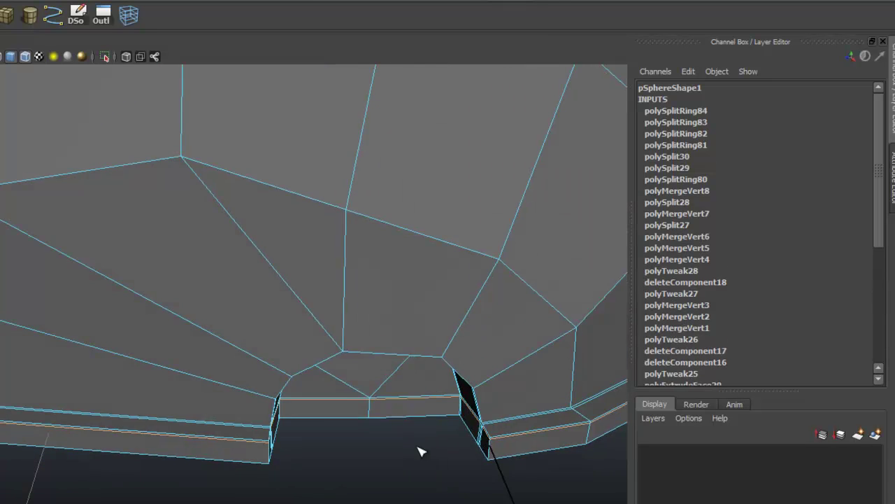
Step: Insert an edge loop around the rim's outer side and arch recess, close to the lower edge, and preview the foot smoothed
alt+right_drag(417, 447, 418, 448)
alt+middle_drag(417, 447, 418, 447)
alt+drag(418, 447, 417, 447)
alt+right_drag(417, 447, 417, 446)
alt+middle_drag(417, 447, 419, 448)
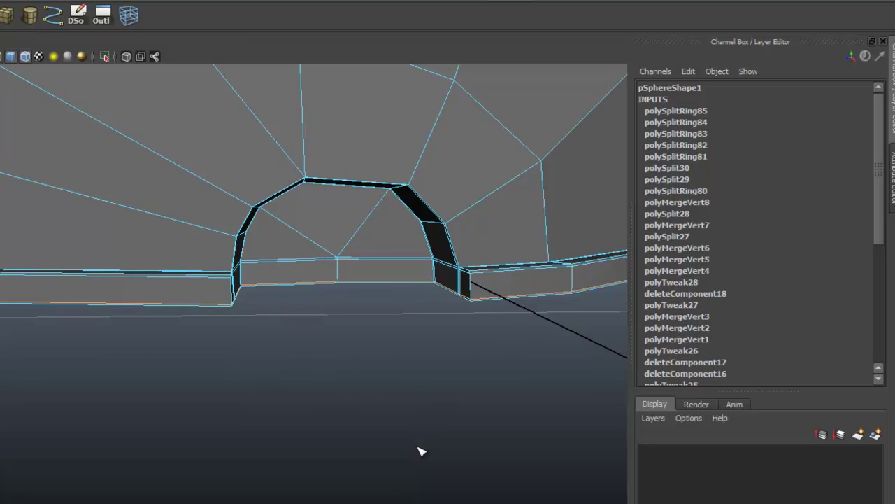
key(3)
key(3)
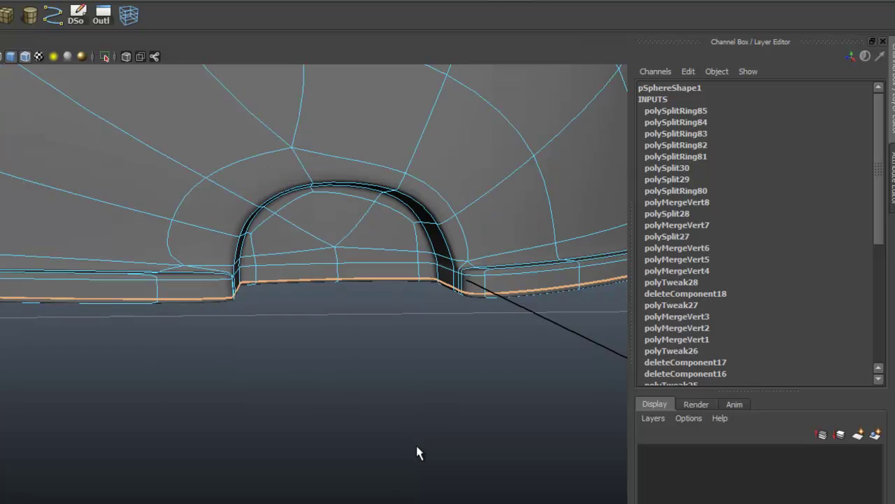
right_drag(248, 152, 288, 140)
alt+right_drag(418, 447, 417, 447)
alt+drag(416, 447, 417, 448)
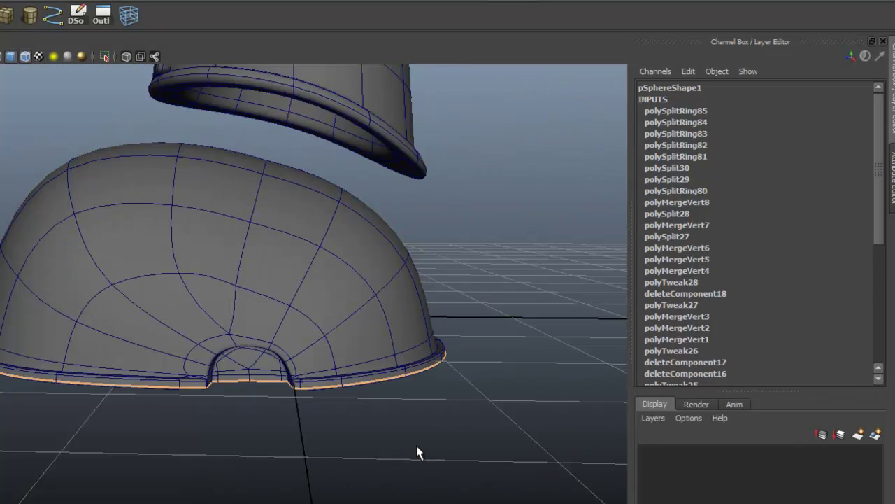
Step: Return to the unsmoothed display, raise the upper vertex column at the middle of the dome slightly, and shift it toward the heel
right_drag(254, 208, 221, 205)
drag(241, 153, 278, 192)
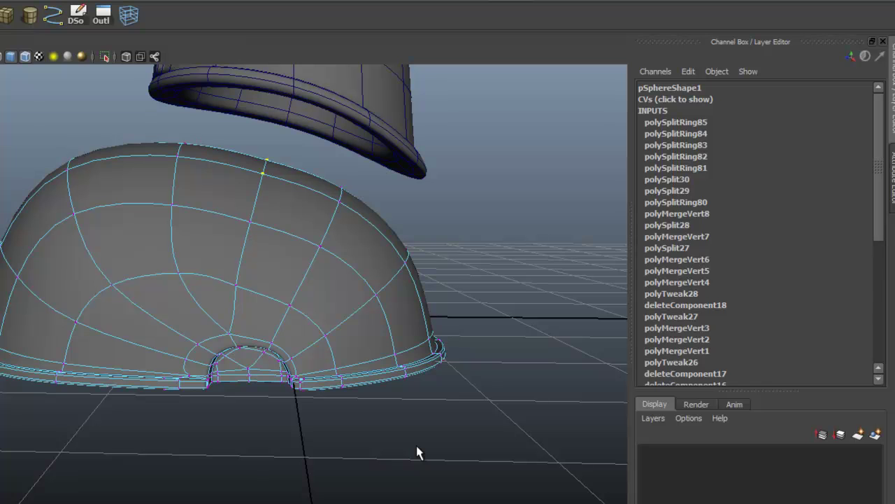
key(1)
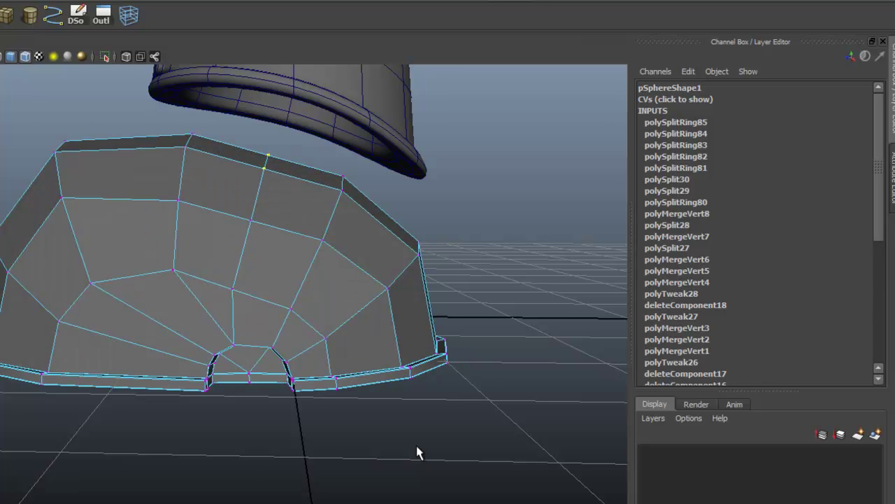
drag(234, 120, 280, 235)
key(w)
drag(261, 136, 261, 131)
middle_drag(419, 448, 419, 448)
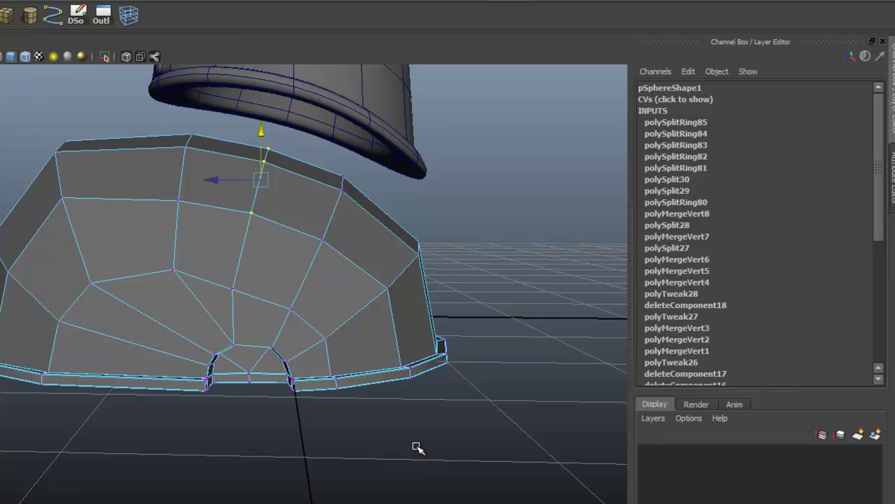
drag(212, 180, 218, 180)
Step: Move the adjacent upper vertex column toward the toe and the one behind the middle slightly toward the heel, adjusting their heights
drag(152, 117, 206, 217)
drag(146, 167, 131, 167)
drag(177, 117, 178, 118)
middle_drag(419, 447, 418, 448)
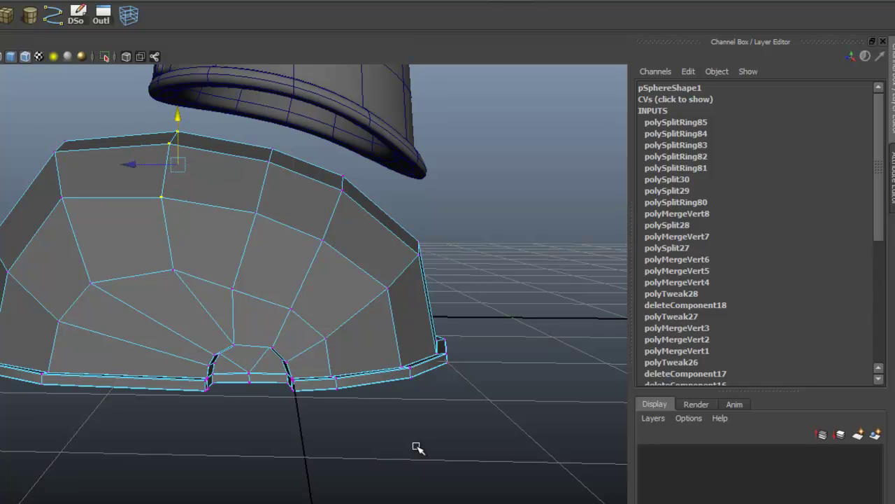
drag(316, 170, 363, 247)
drag(286, 203, 290, 203)
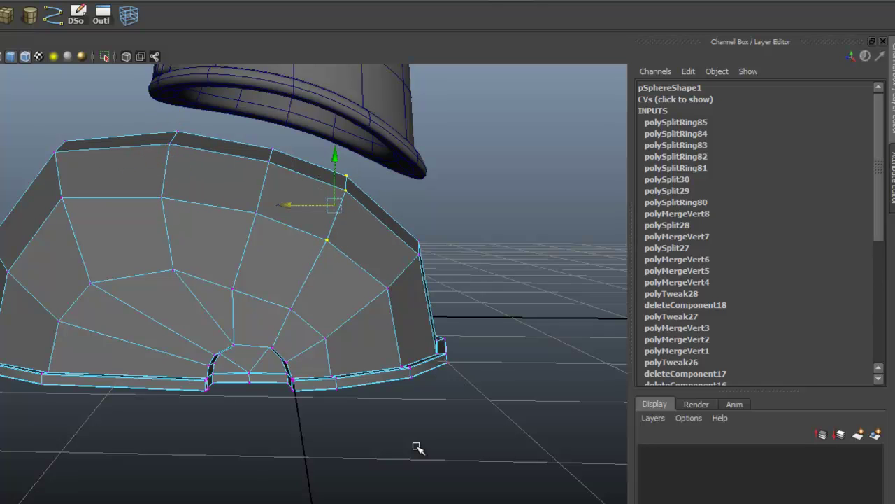
drag(335, 156, 335, 160)
Step: Delete the faces of the foot's inner half in the front view, up to its centre line
right_drag(352, 241, 415, 221)
alt+drag(416, 445, 416, 445)
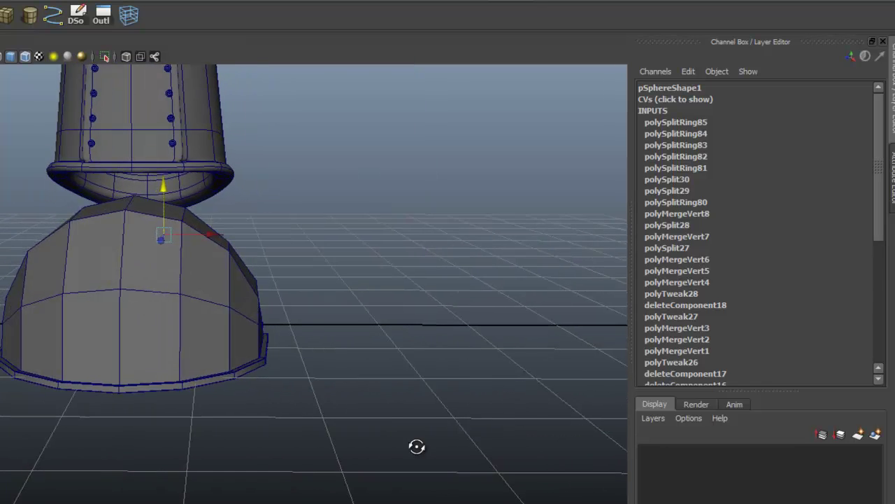
alt+middle_drag(417, 446, 461, 445)
right_drag(176, 298, 180, 331)
key(space)
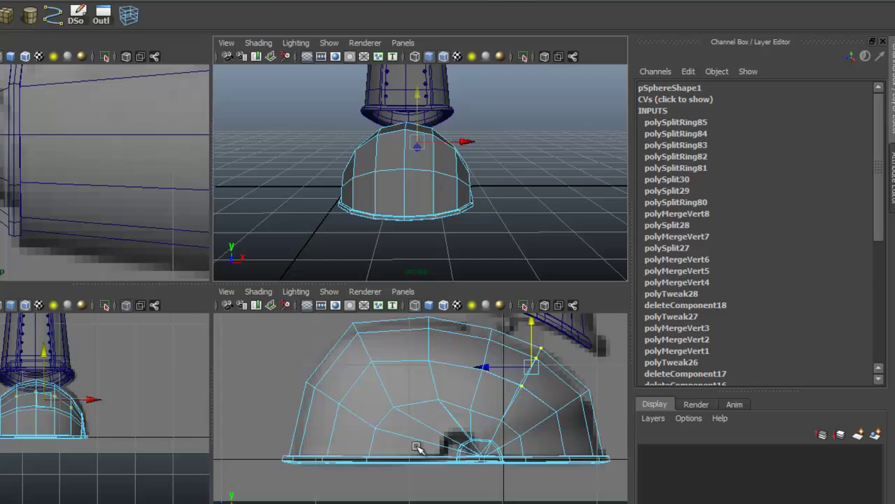
key(space)
drag(252, 364, 261, 379)
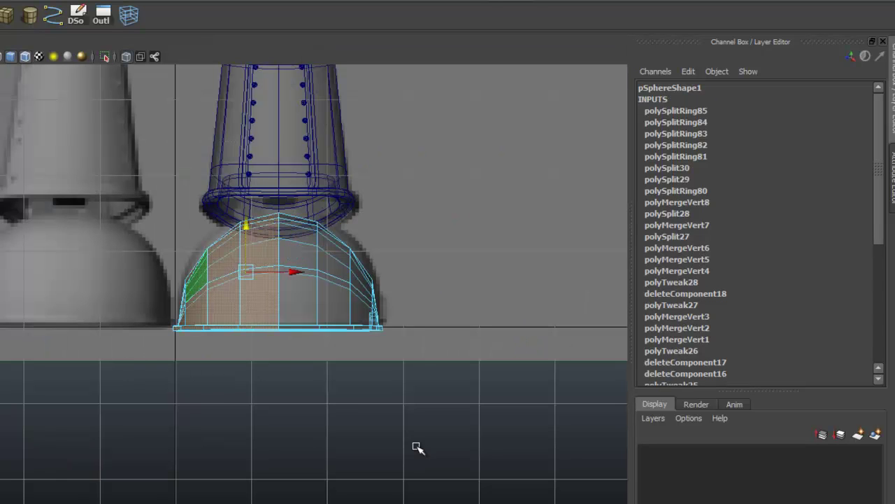
key(Delete)
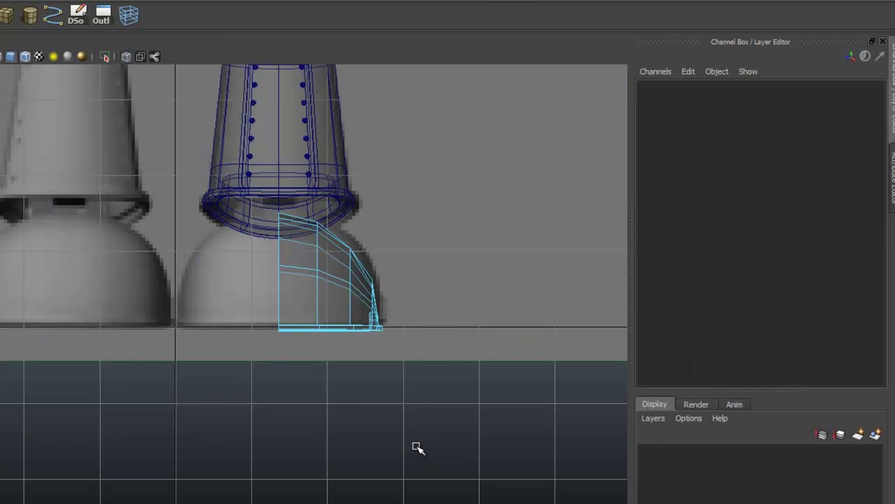
Step: Mirror the remaining half of the foot in the -X direction, merged with the original using Merge vertices
scroll(417, 448, up, 3)
right_drag(392, 312, 450, 295)
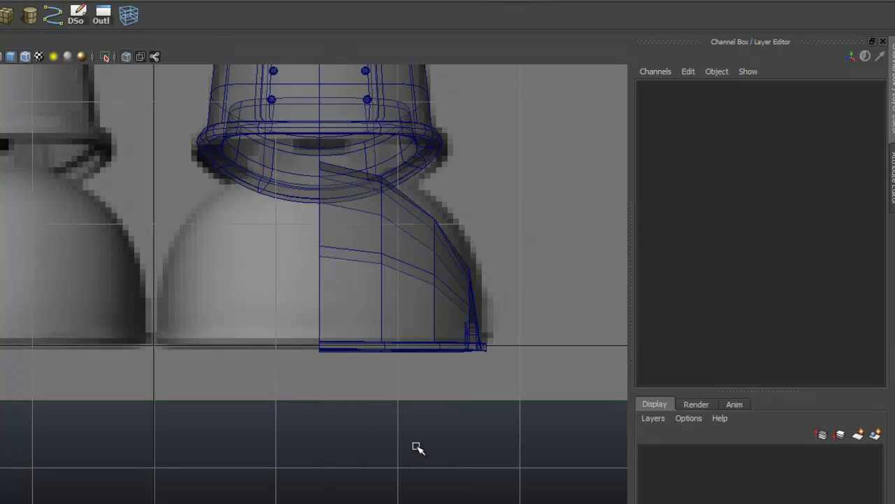
click(413, 301)
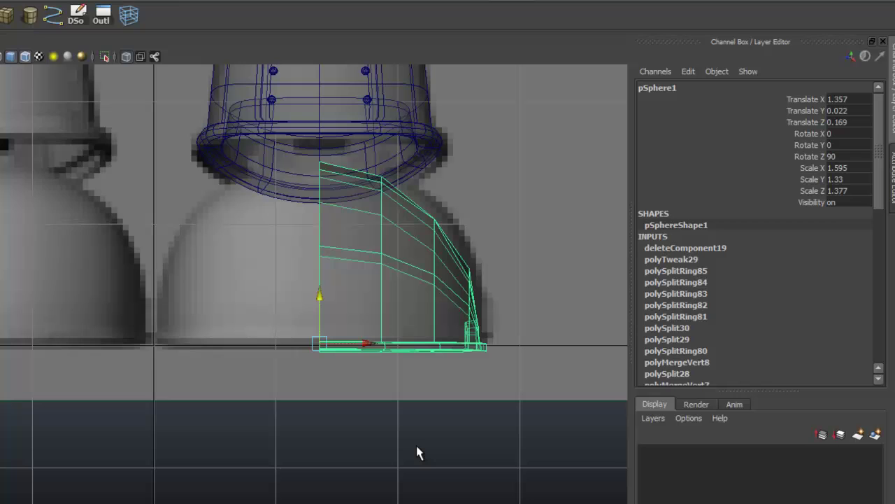
click(25, 1)
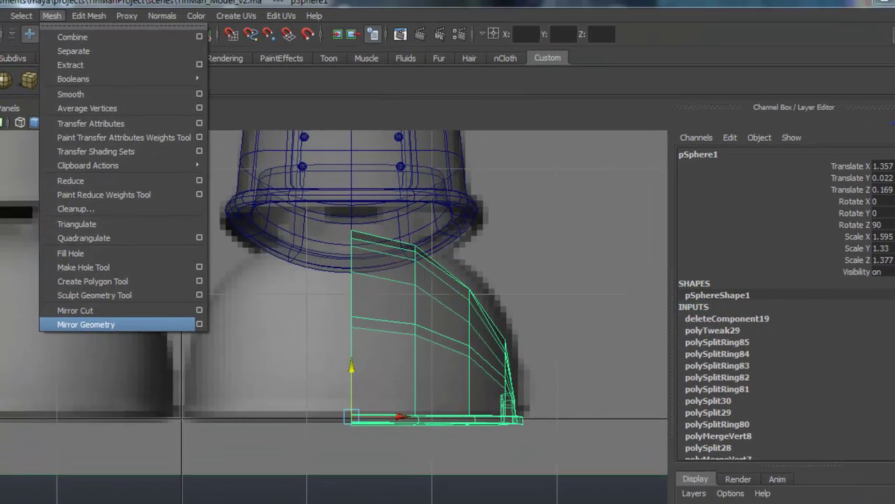
click(174, 262)
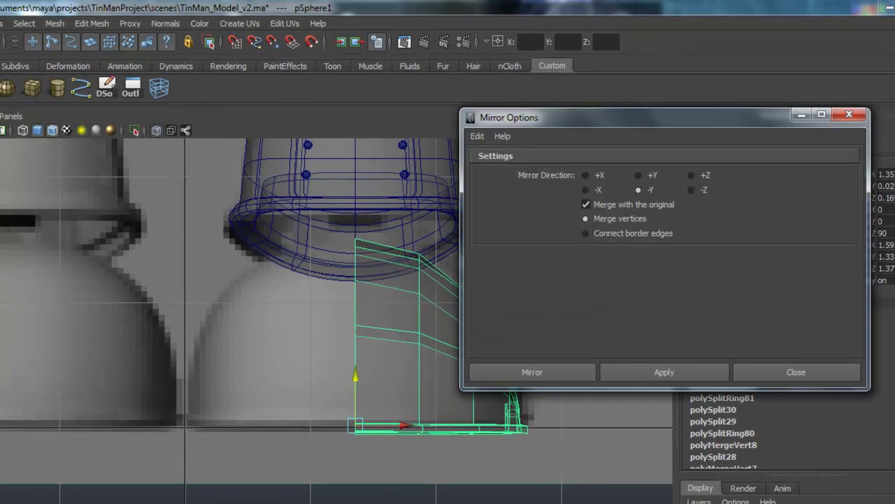
drag(595, 117, 663, 212)
alt+middle_drag(413, 301, 344, 297)
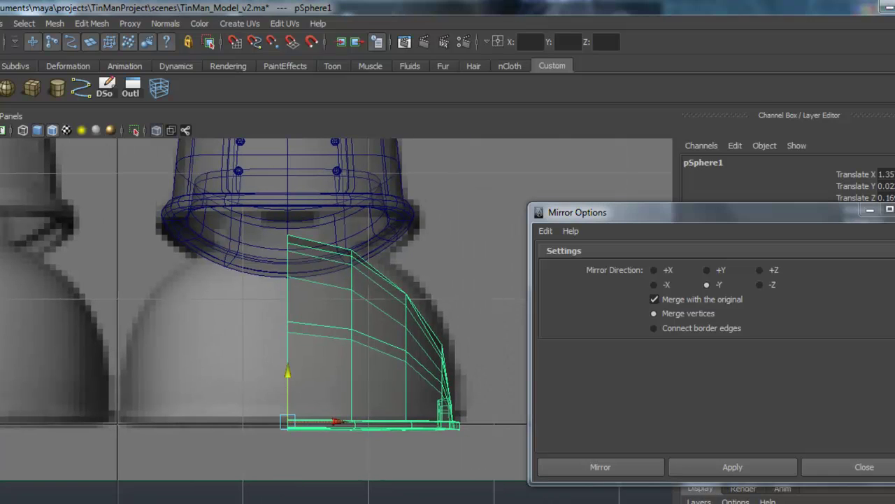
click(654, 285)
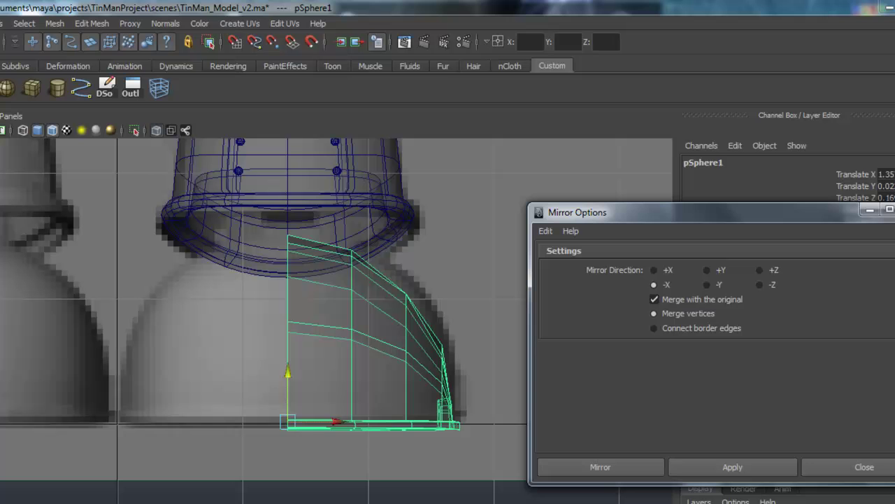
click(600, 466)
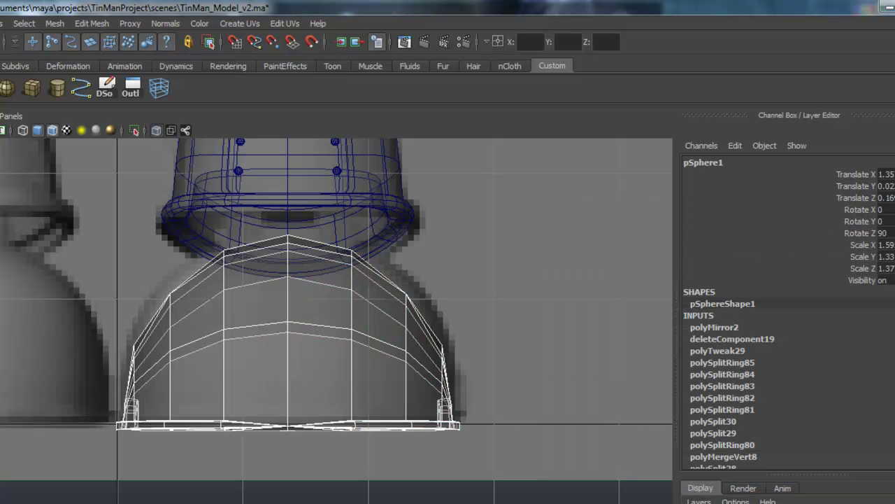
Step: Set the mirror operation's Merge Threshold to 0.01 to separate the vertices pinched together at the rim's centre
scroll(336, 315, up, 5)
alt+middle_drag(350, 350, 271, 291)
scroll(336, 315, up, 2)
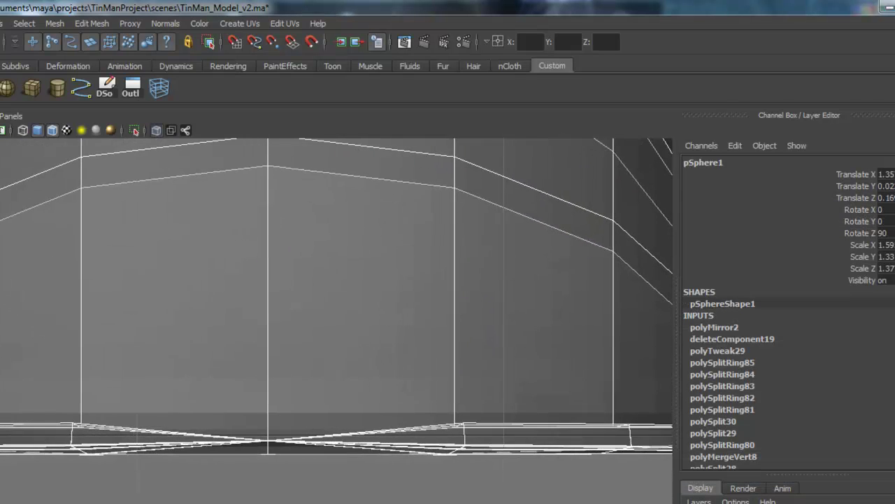
alt+middle_drag(336, 349, 302, 294)
alt+right_drag(279, 315, 382, 315)
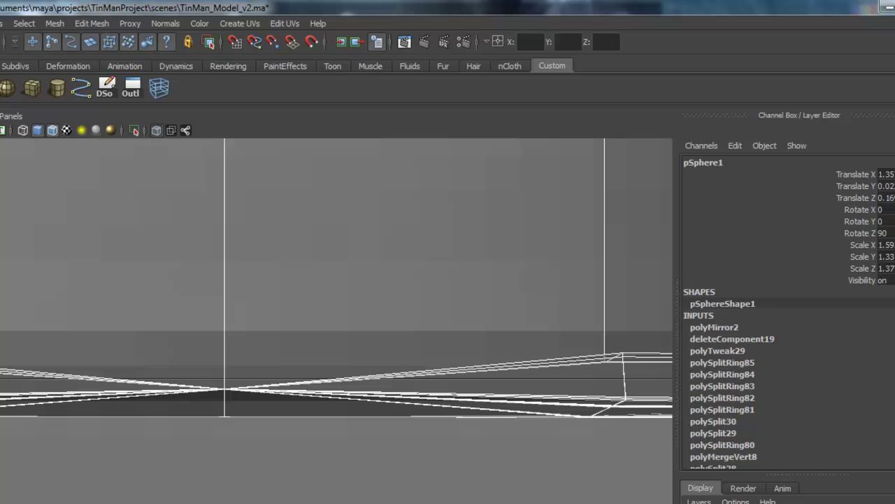
scroll(336, 308, up, 1)
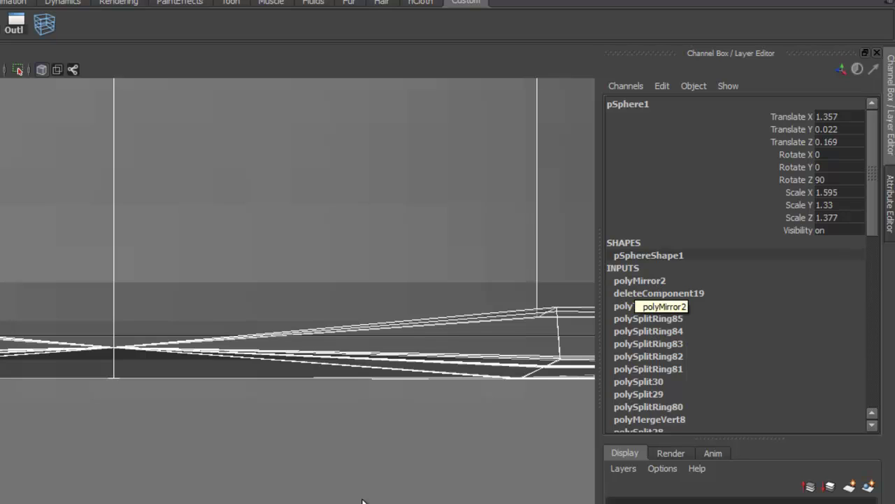
click(639, 280)
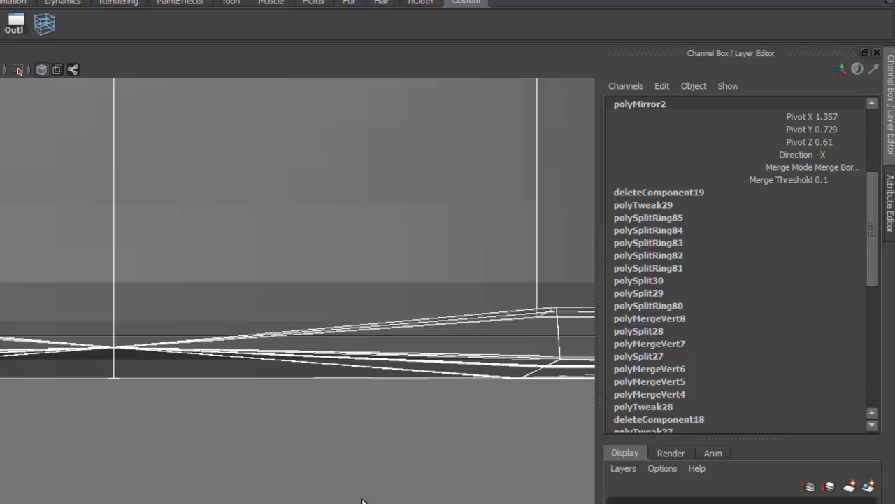
scroll(736, 265, up, 4)
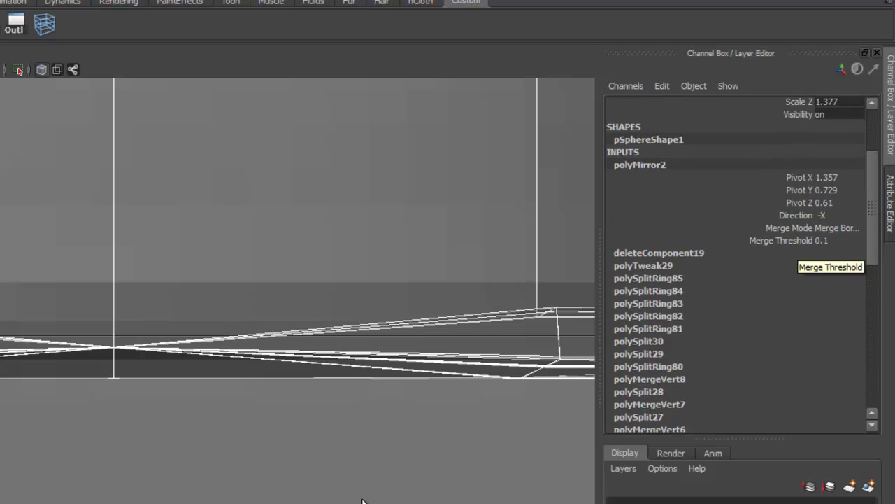
click(829, 241)
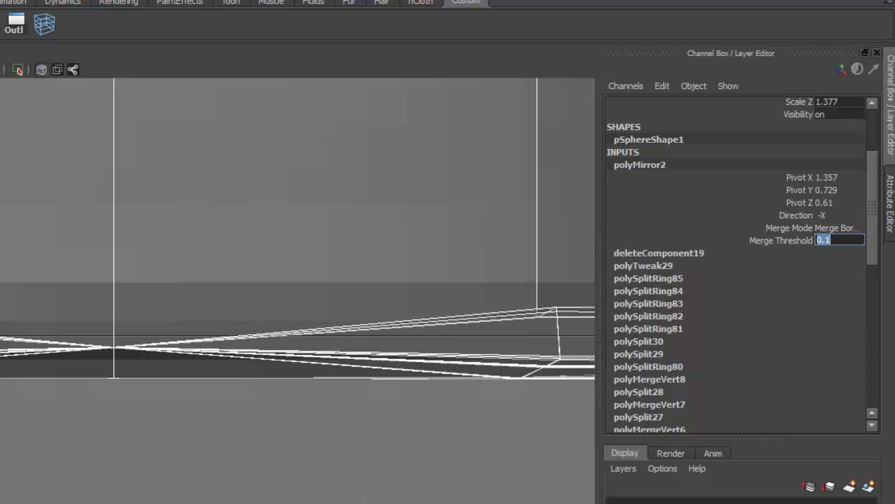
text(0.01)
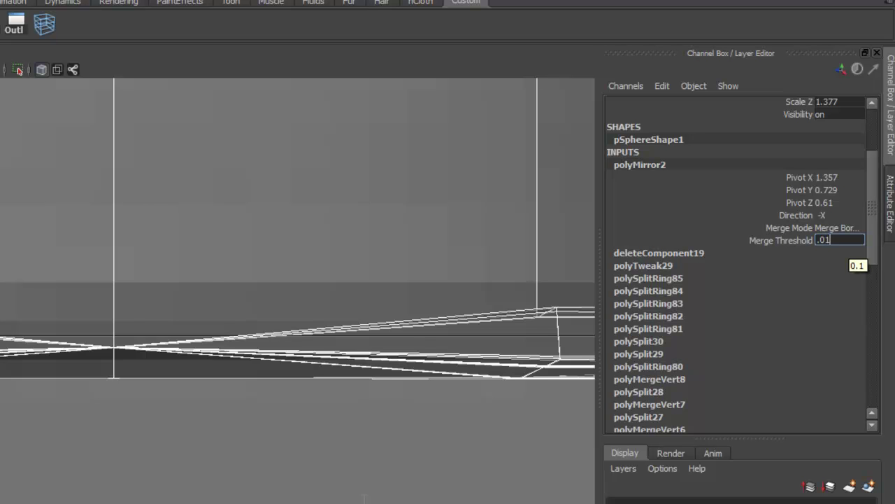
key(Return)
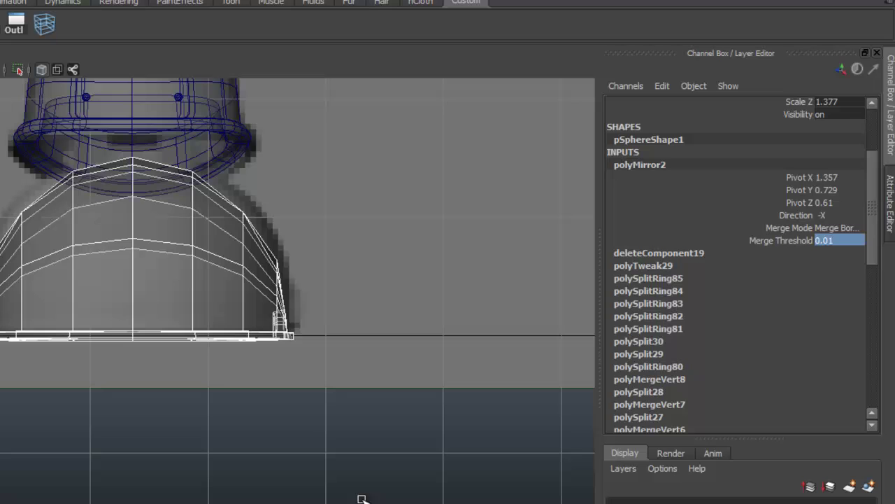
Step: Insert an edge loop on the foot's underside close around the central opening, and return to object selection
key(space)
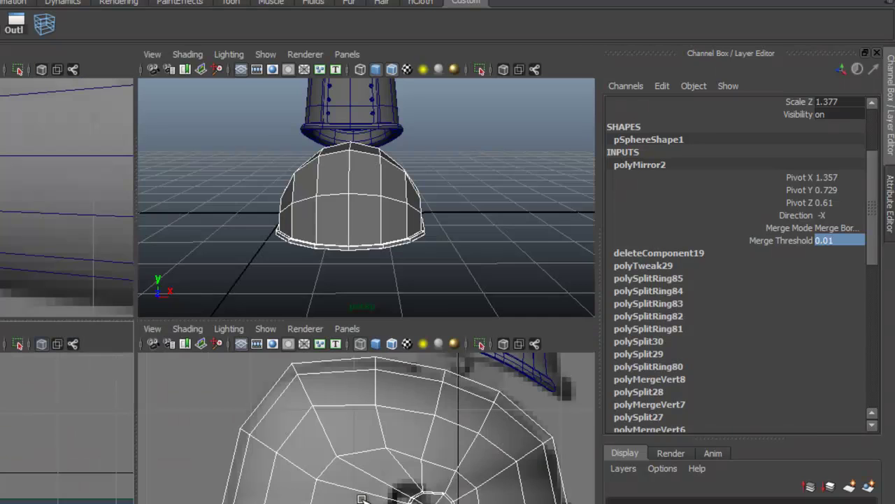
key(space)
alt+drag(361, 499, 362, 498)
alt+drag(362, 497, 361, 498)
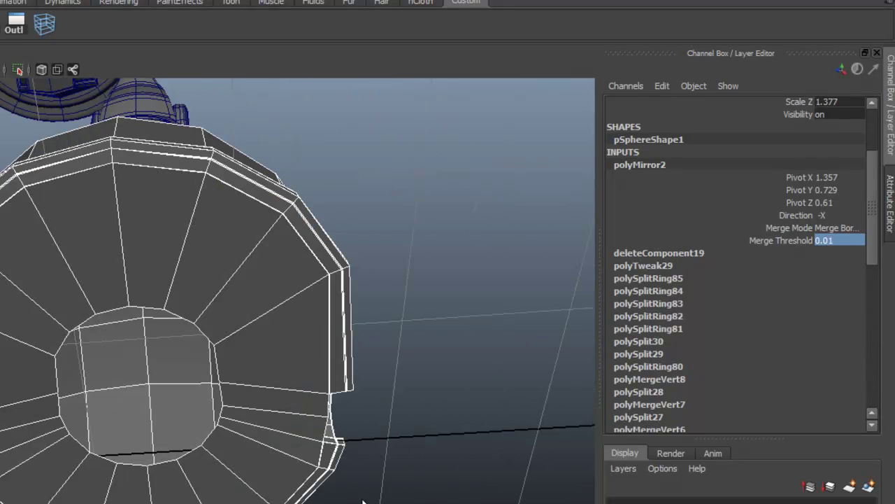
key(y)
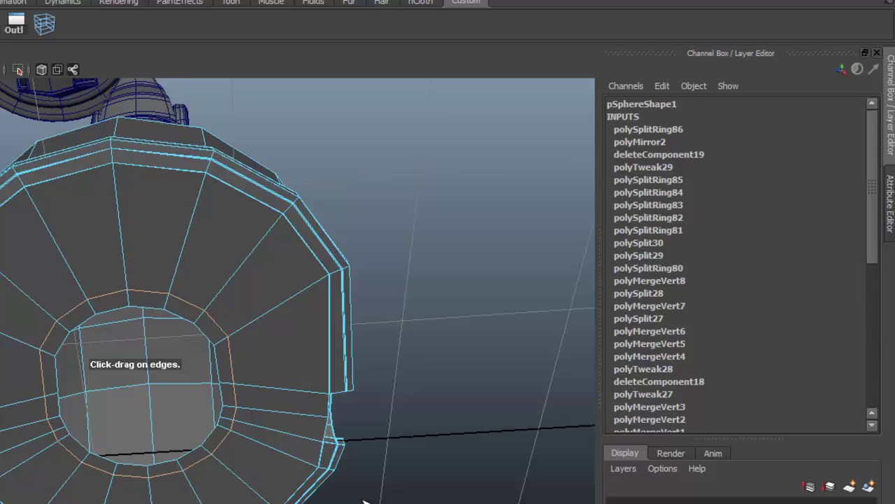
alt+drag(363, 499, 363, 500)
right_drag(189, 352, 256, 332)
alt+drag(363, 501, 362, 497)
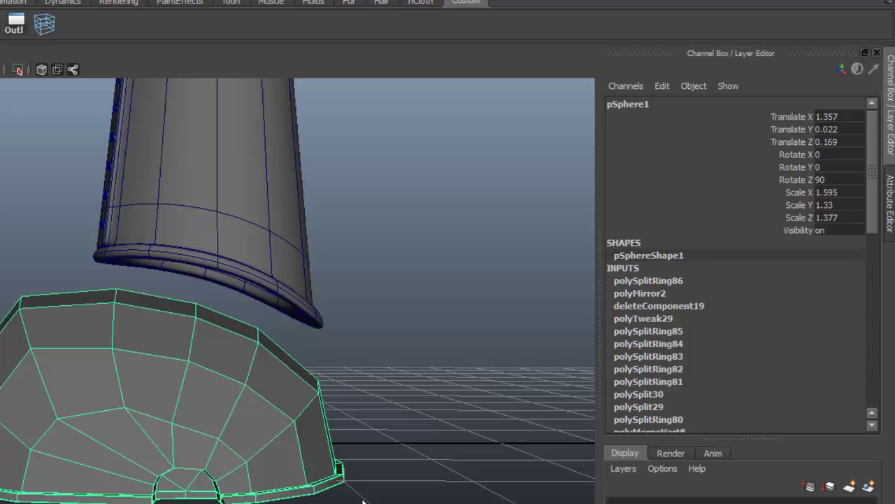
Step: Duplicate the joint at the outer end of the arm and move the copy down toward the ground grid
mouse_move(363, 499)
alt+mouse_down()
mouse_move(360, 492)
mouse_move(363, 501)
alt+mouse_up()
click(320, 216)
alt+middle_drag(363, 501, 363, 501)
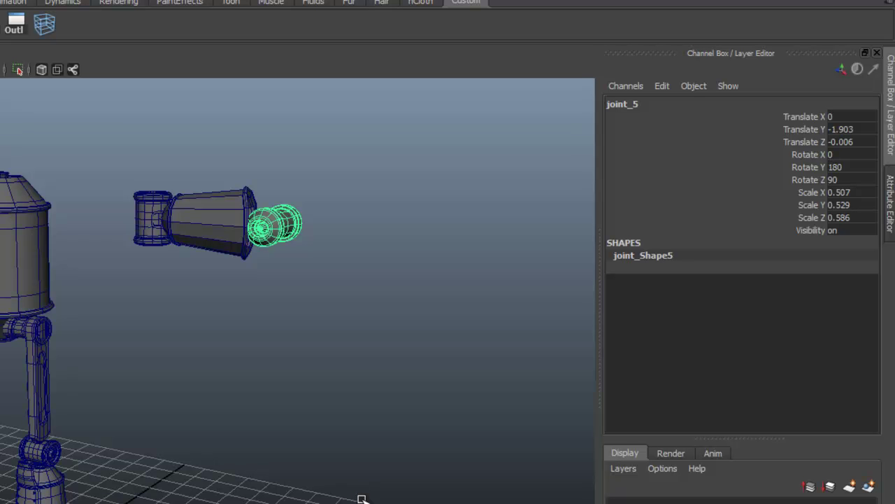
key(w)
drag(276, 172, 265, 455)
alt+middle_drag(361, 498, 371, 437)
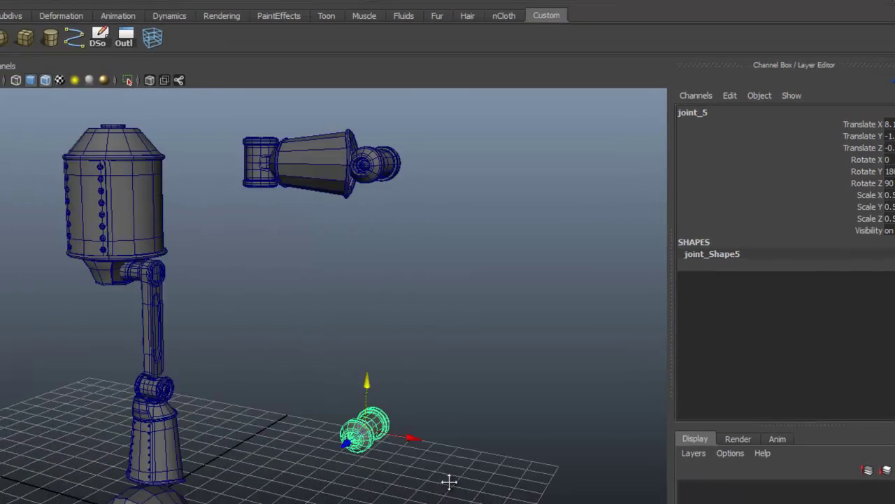
Step: Position the copied joint between the flared lower leg and the foot to serve as the ankle
alt+middle_drag(449, 481, 455, 409)
drag(373, 308, 372, 356)
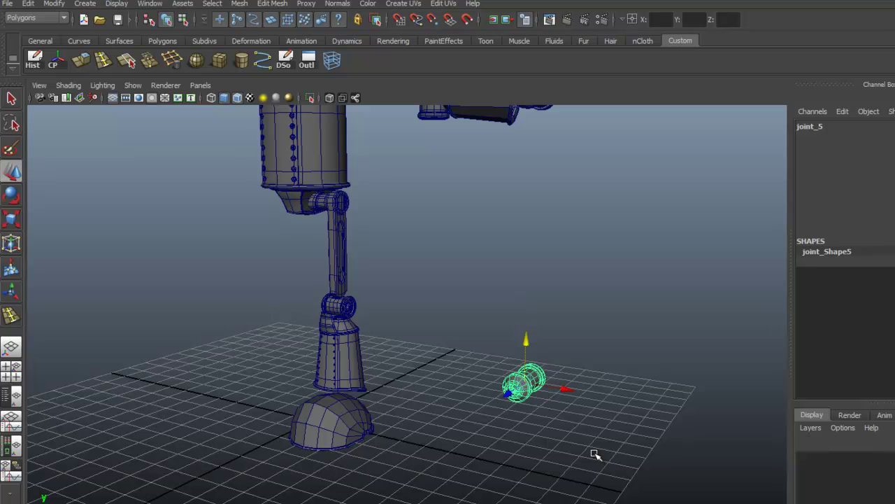
drag(566, 389, 380, 357)
alt+right_drag(380, 357, 455, 364)
alt+drag(595, 454, 595, 455)
middle_drag(594, 455, 594, 455)
alt+drag(594, 455, 595, 455)
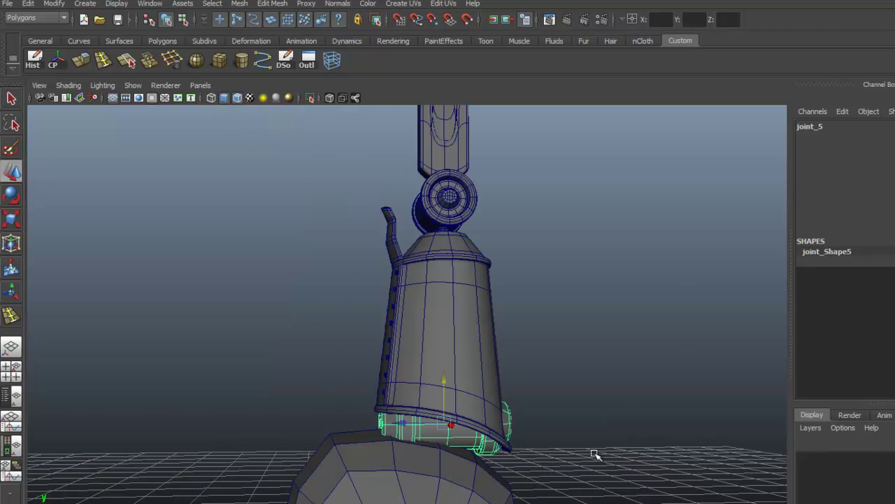
Step: Straighten the ankle joint between the lower leg and foot by setting its Rotate Y to 90
key(e)
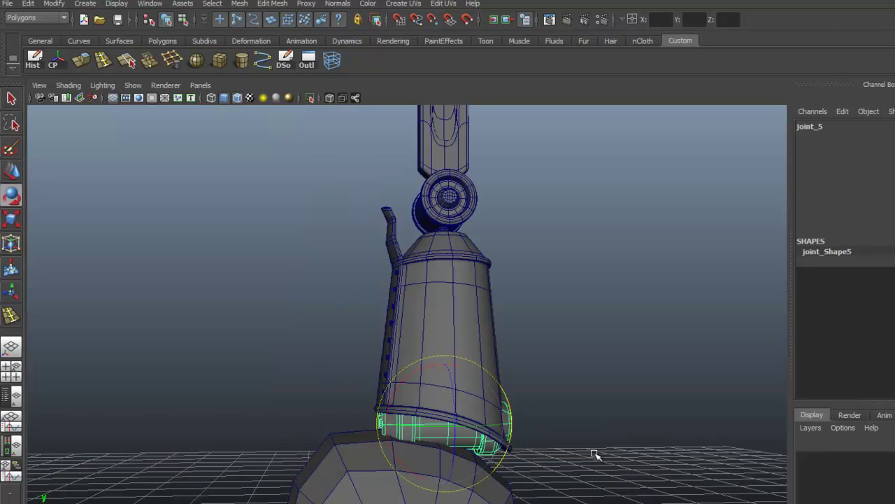
middle_drag(595, 455, 595, 454)
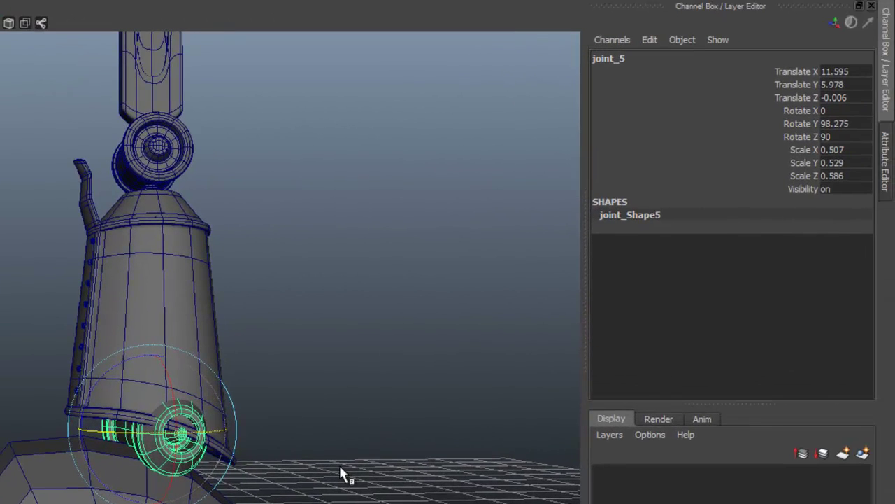
click(846, 123)
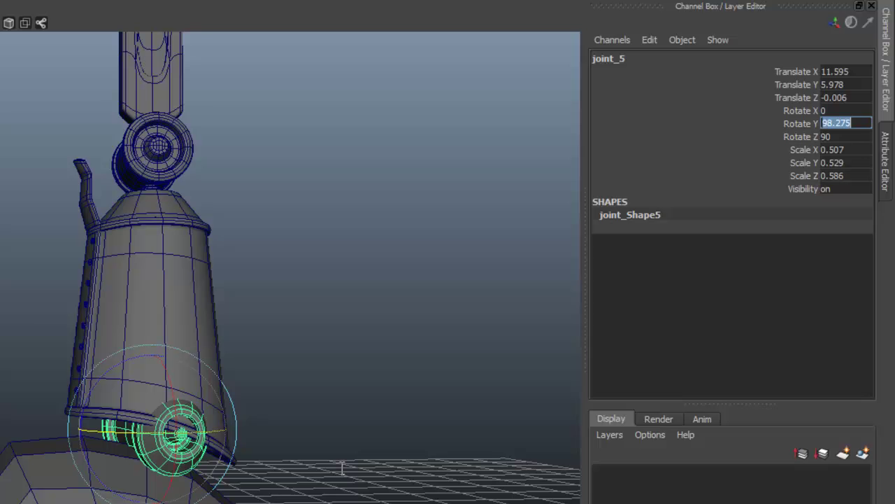
key(Return)
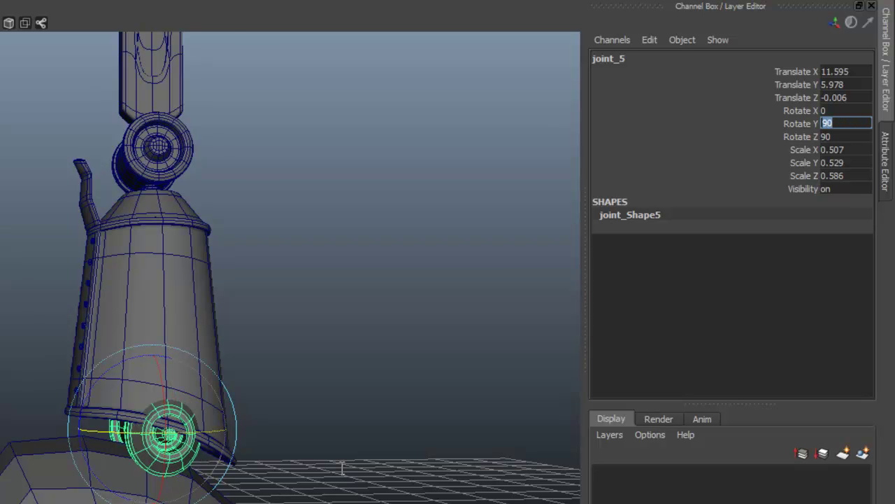
alt+drag(340, 466, 337, 464)
alt+middle_drag(341, 469, 340, 466)
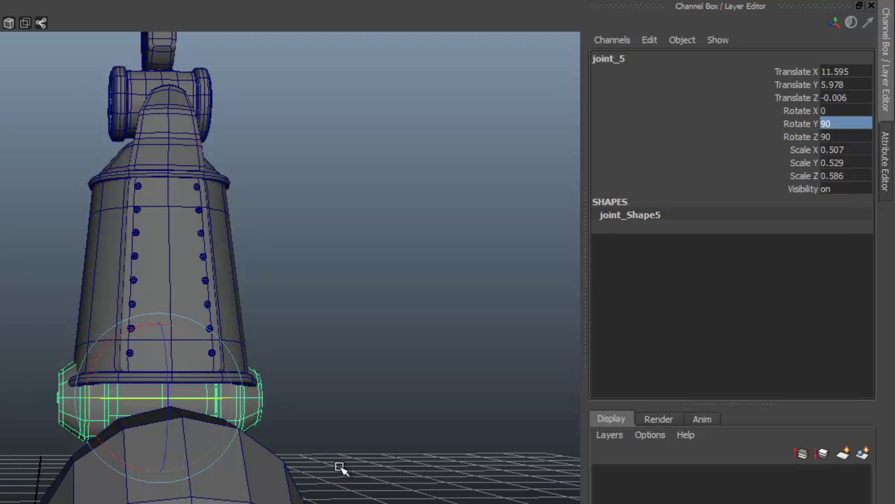
key(w)
alt+drag(339, 466, 340, 466)
alt+right_drag(340, 466, 340, 466)
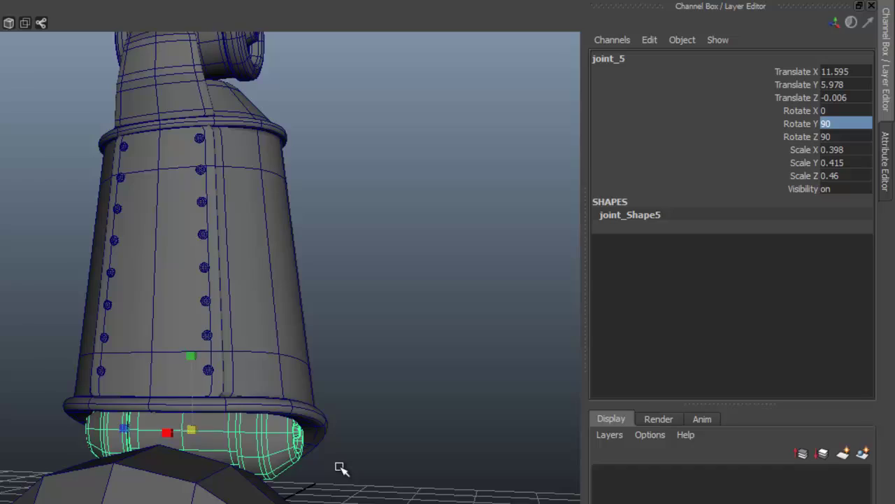
alt+middle_drag(339, 466, 340, 467)
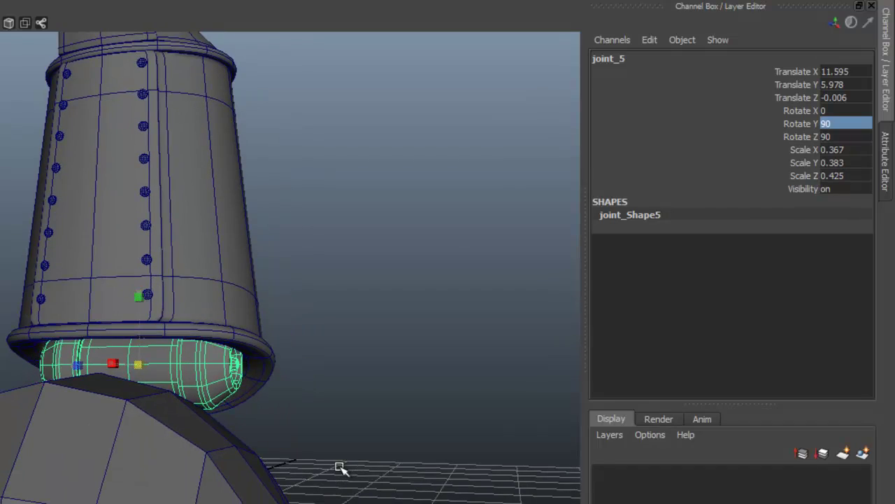
alt+drag(340, 467, 340, 468)
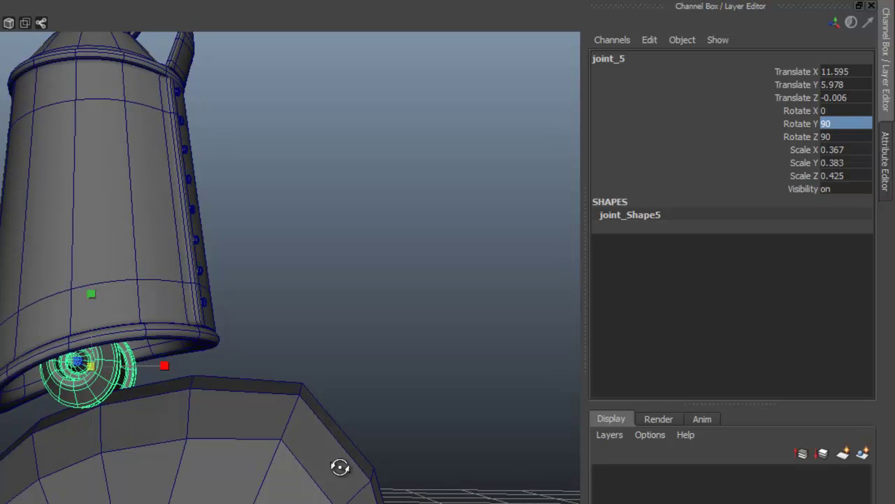
key(ctrl+z)
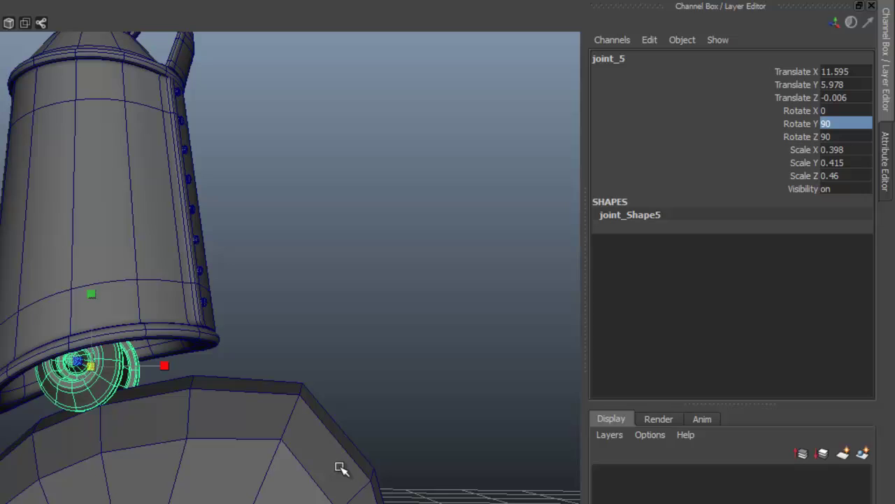
key(ctrl+z)
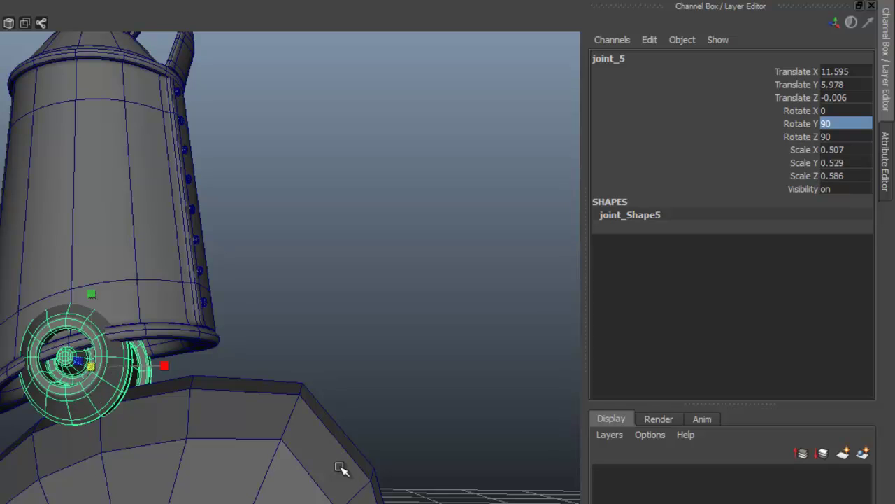
Step: Set the ankle joint's X, Y and Z scale to 0.5, and shrink it uniformly to about 0.424 to fit inside the leg's rim
alt+drag(340, 467, 340, 468)
drag(846, 150, 846, 176)
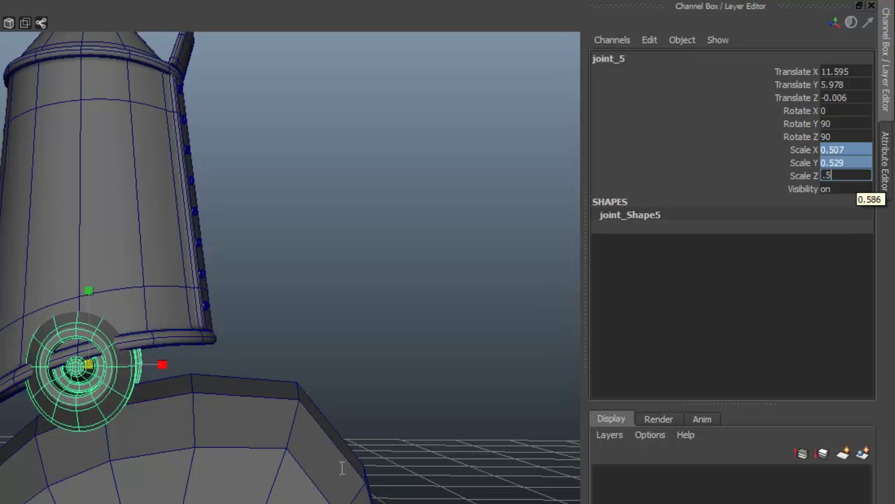
text(.5)
key(Return)
alt+drag(340, 468, 341, 468)
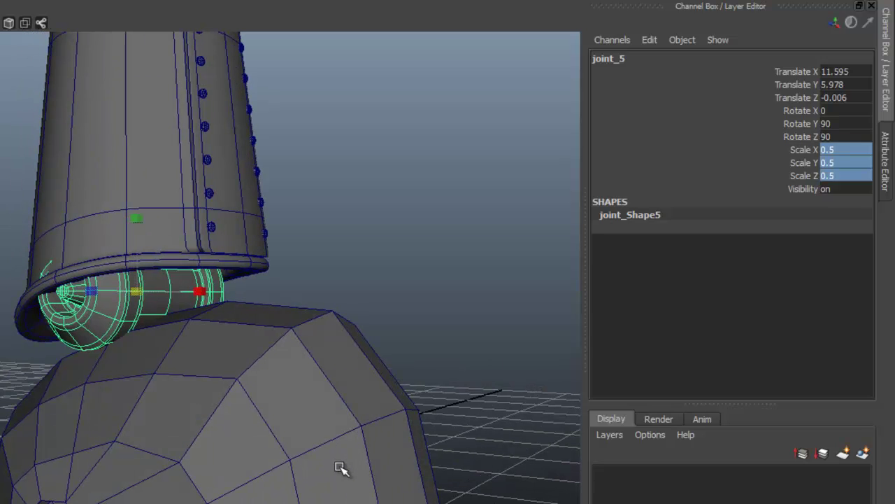
middle_drag(340, 468, 342, 470)
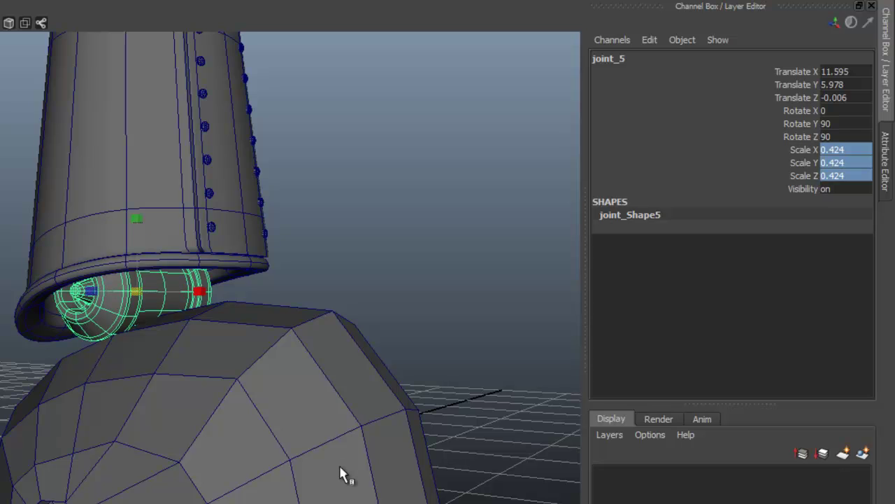
Step: Add offset edge loops on both sides of the ankle joint's central edge loop with the Offset Edge Loop Tool
alt+drag(340, 467, 339, 468)
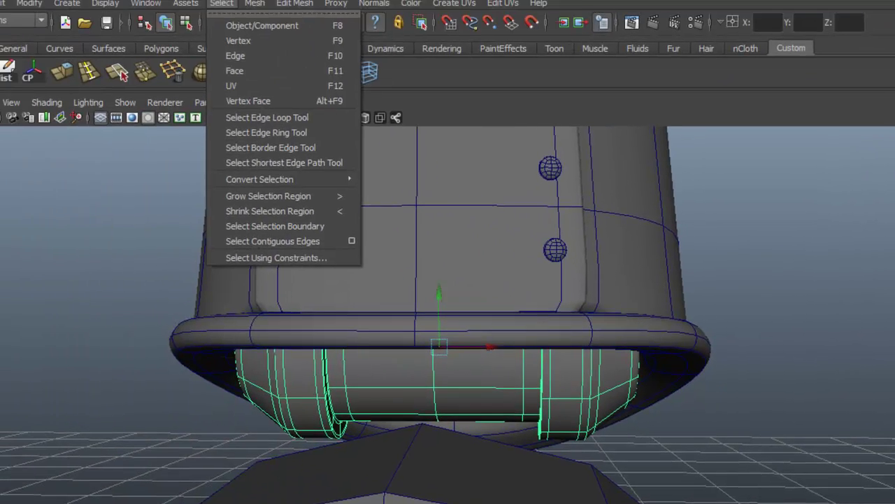
mouse_move(326, 11)
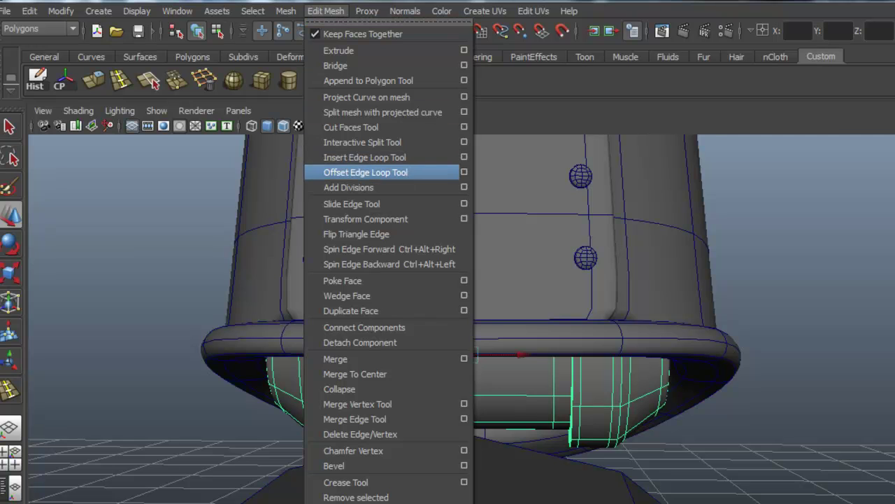
click(365, 172)
click(365, 172)
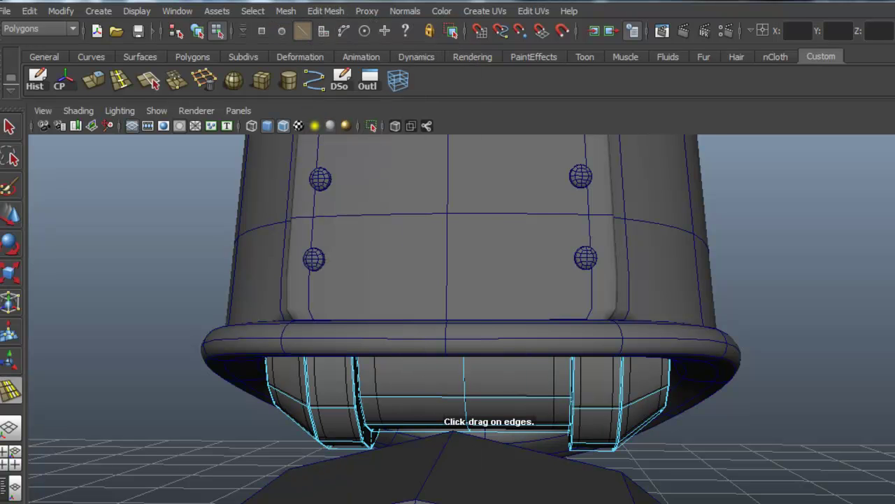
drag(466, 388, 521, 387)
alt+right_drag(521, 387, 587, 381)
alt+drag(587, 382, 572, 370)
key(q)
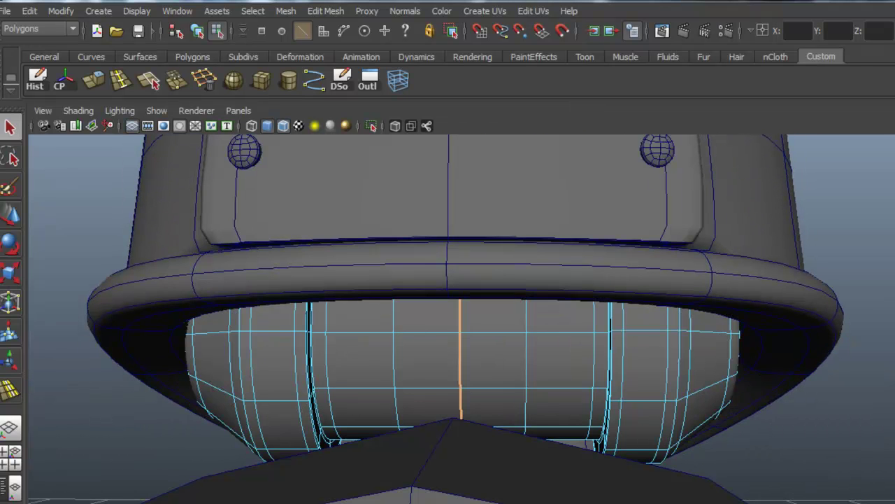
Step: Extrude the band of faces between the offset loops around the ankle joint's underside inward to form a recess
right_drag(489, 369, 489, 404)
click(493, 360)
shift+click(427, 360)
shift+click(430, 406)
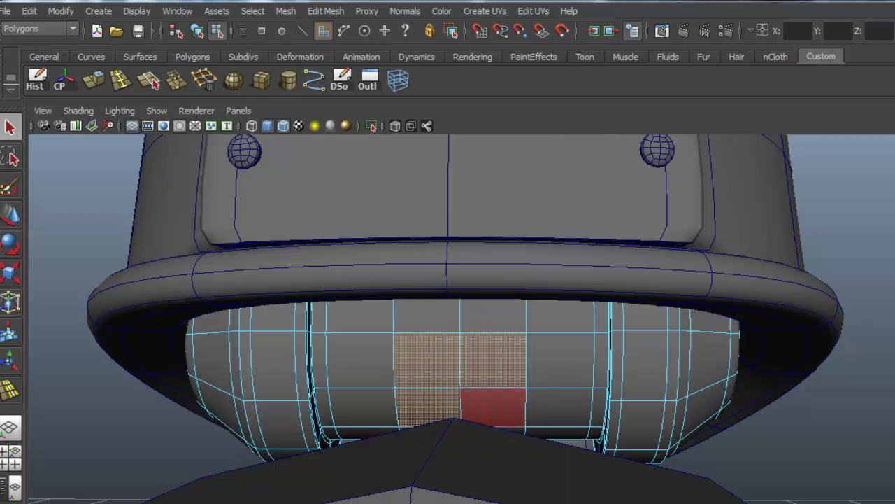
shift+click(489, 405)
alt+drag(488, 404, 356, 352)
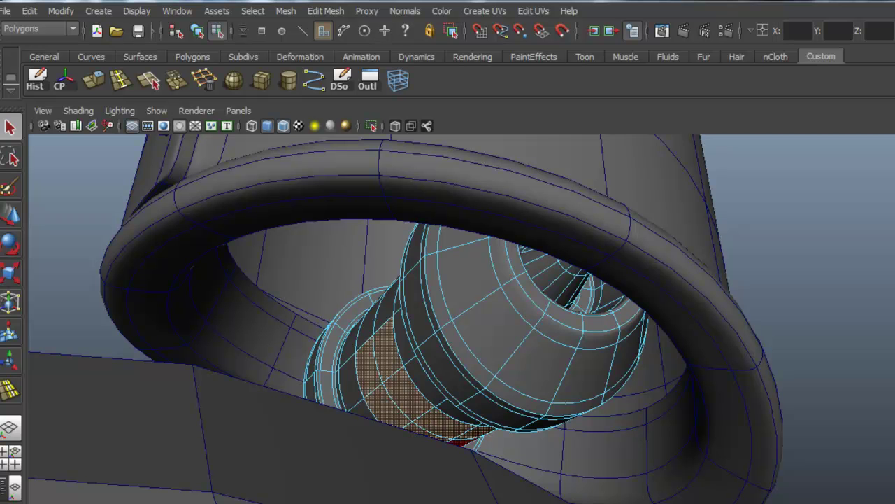
alt+drag(458, 443, 288, 451)
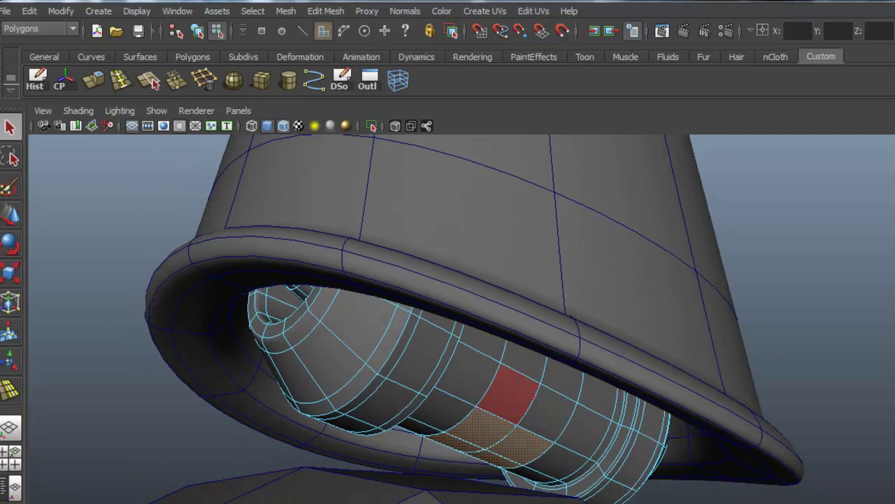
alt+drag(483, 428, 797, 427)
shift+click(539, 357)
shift+click(557, 380)
alt+drag(700, 413, 525, 350)
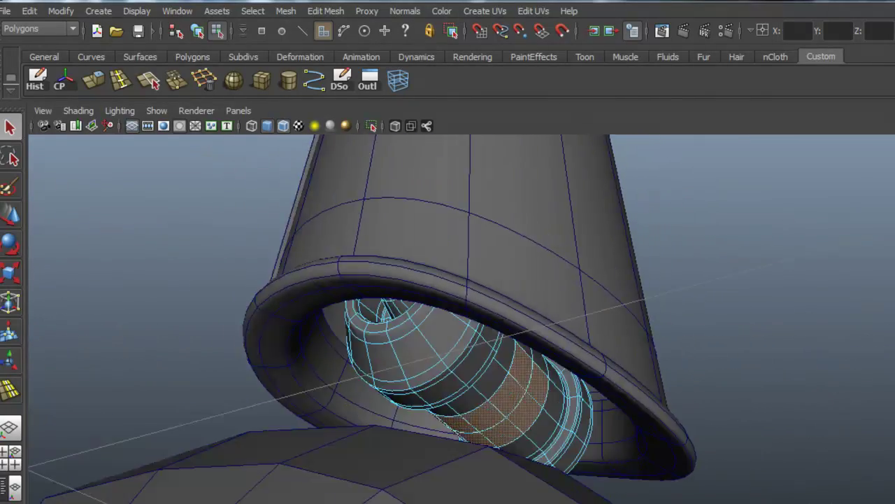
alt+drag(245, 350, 455, 412)
key(ctrl+e)
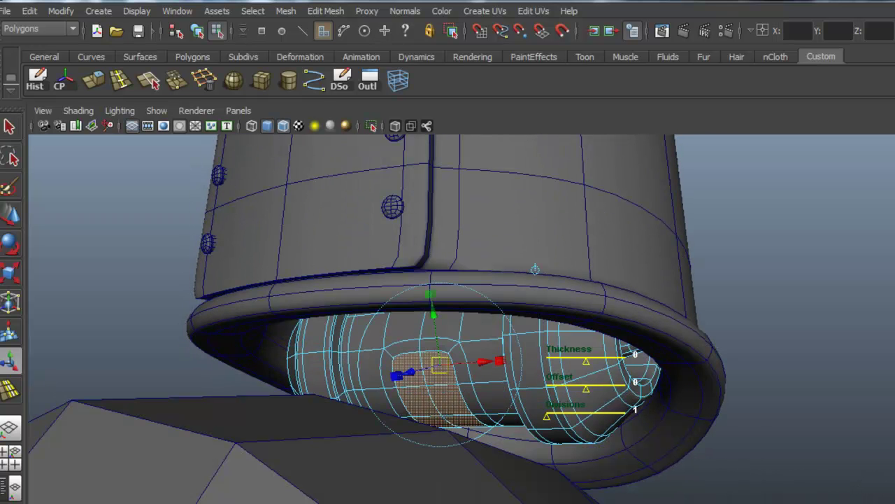
alt+drag(535, 269, 516, 280)
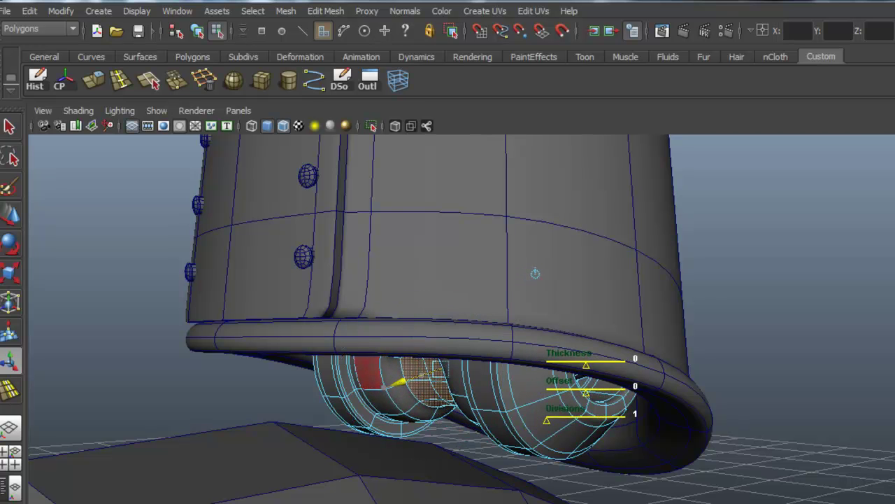
drag(397, 382, 385, 339)
Step: Insert supporting edge loops around the rim and floor of the ankle joint's recess
key(1)
alt+drag(529, 263, 448, 241)
key(y)
alt+right_drag(448, 241, 651, 252)
drag(156, 340, 117, 360)
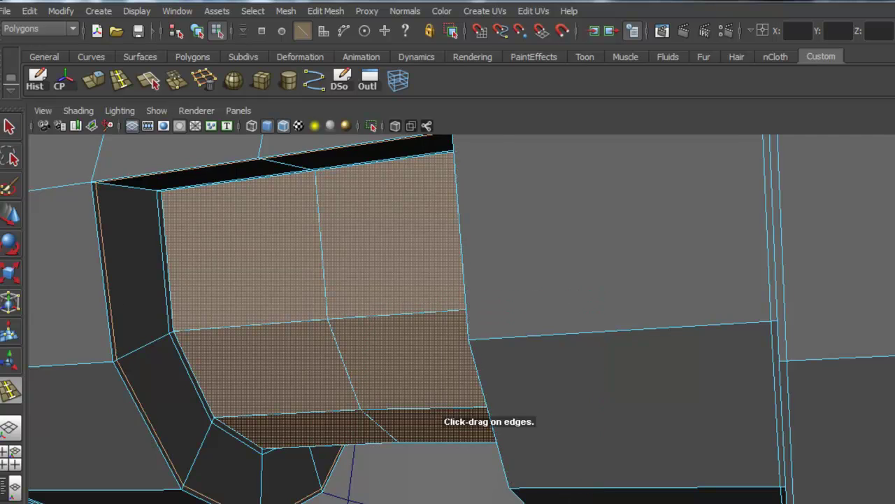
alt+drag(210, 315, 315, 371)
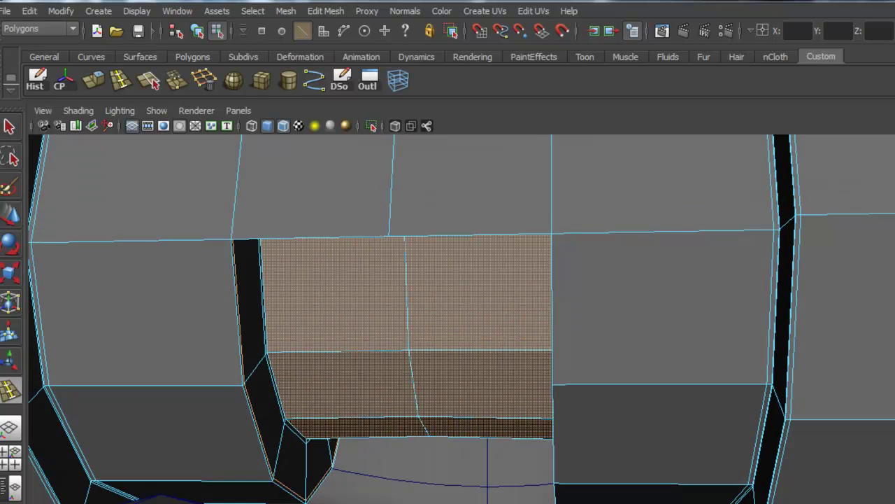
Step: Display the ankle joint in smooth mesh preview to check the recess, and return to object selection
key(2)
key(q)
key(3)
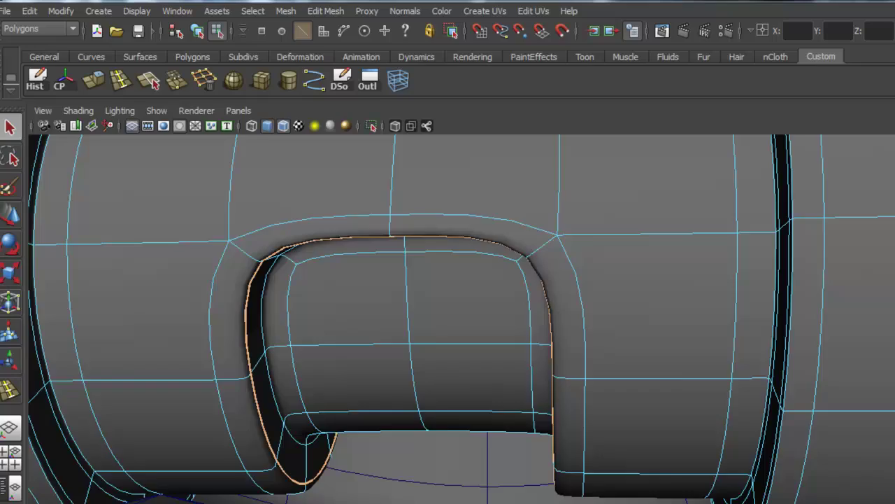
scroll(462, 319, down, 3)
alt+drag(392, 329, 549, 318)
alt+drag(448, 322, 518, 283)
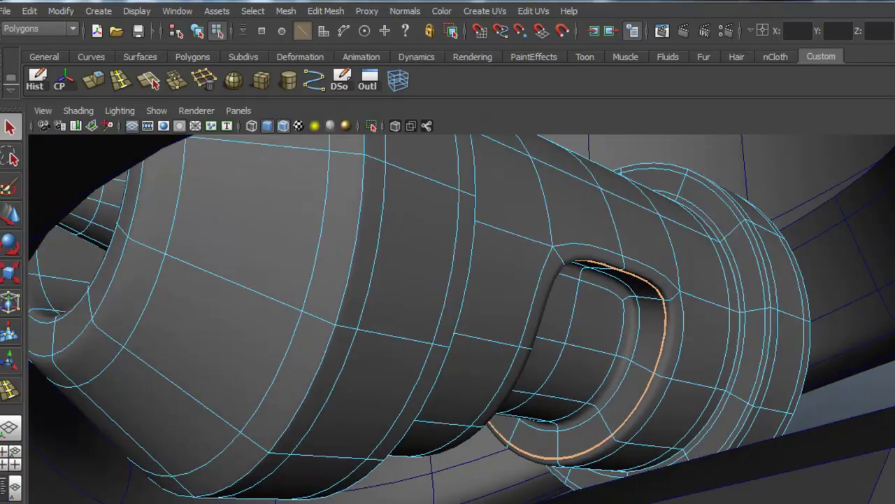
alt+drag(329, 259, 391, 245)
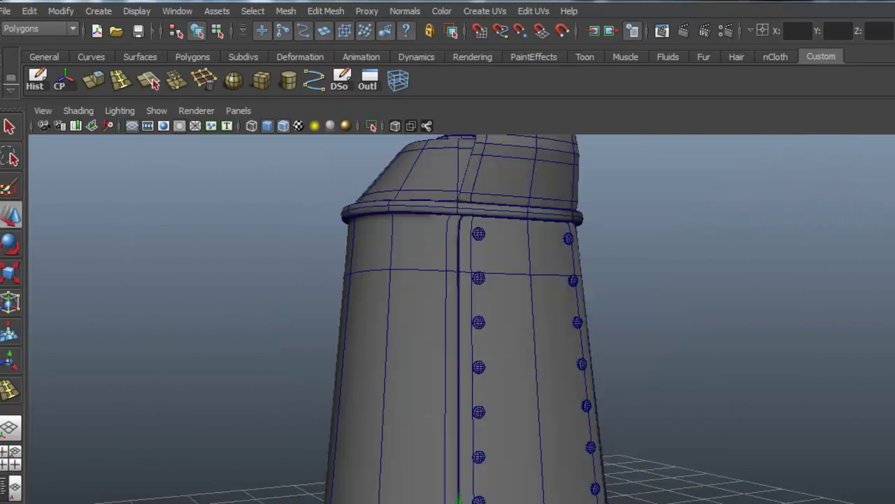
Step: Duplicate the small connecting pole at the top of the lower leg and fit the copy between the ankle joint and foot
alt+middle_drag(448, 210, 454, 320)
alt+right_drag(455, 320, 559, 321)
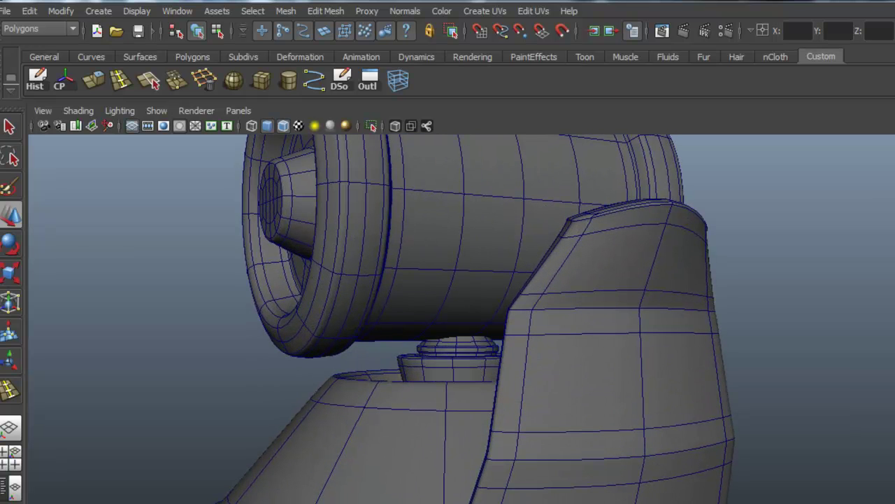
click(459, 346)
alt+middle_drag(459, 350, 458, 313)
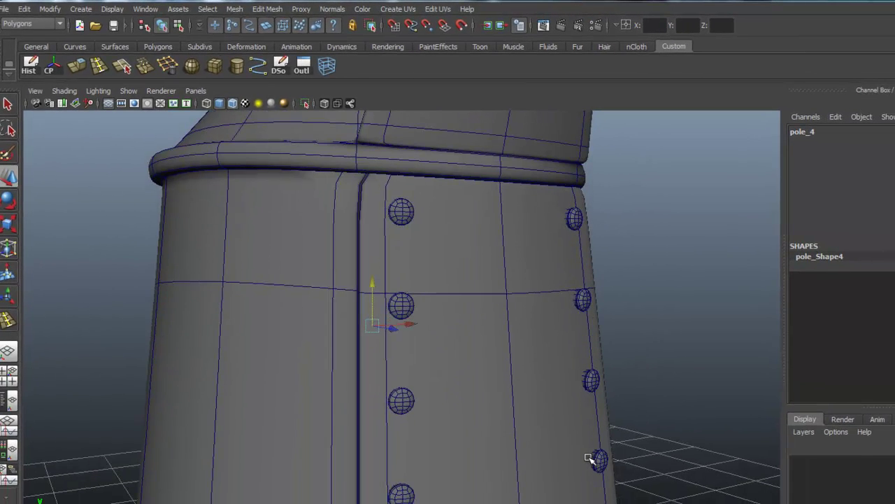
alt+middle_drag(590, 459, 590, 459)
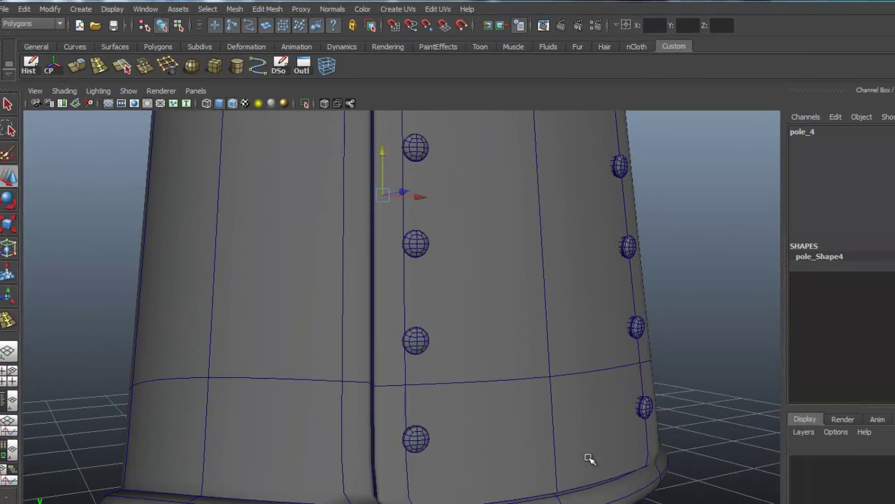
alt+right_drag(590, 459, 590, 459)
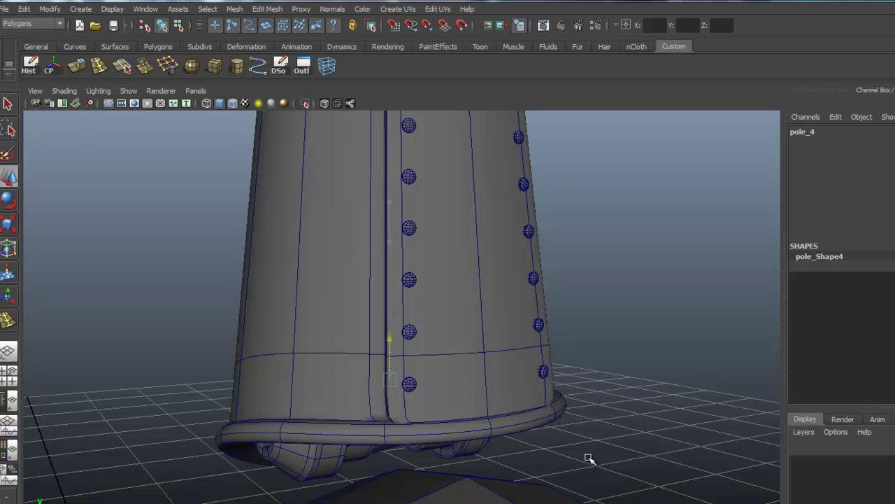
middle_drag(589, 459, 589, 458)
alt+drag(589, 458, 589, 457)
key(r)
key(w)
Step: Nudge the ankle joint sideways in the front view until it is centred on the leg's axis
key(space)
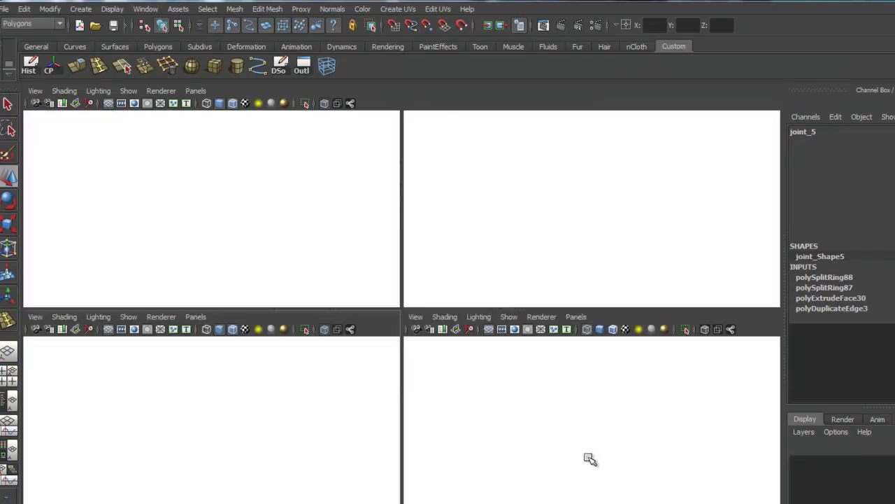
key(space)
alt+right_drag(589, 458, 589, 457)
scroll(589, 458, up, 10)
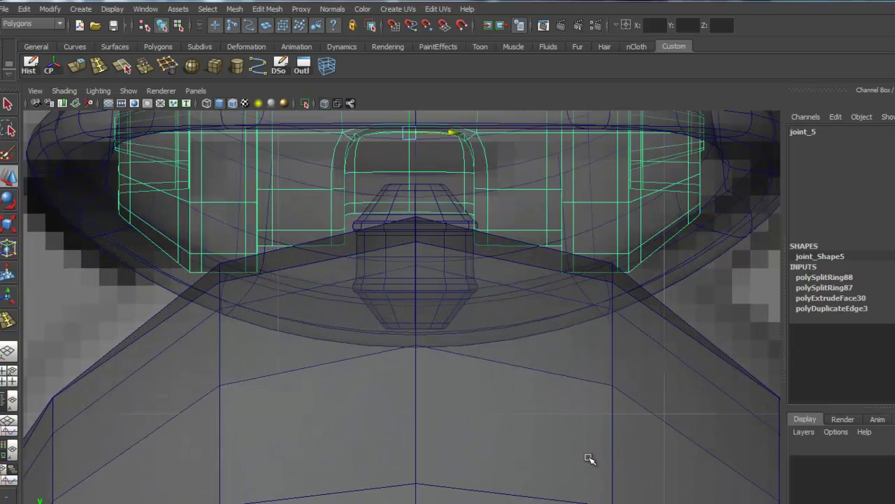
key(alt+Right)
key(alt+Right)
key(alt+Right)
key(alt+Right)
key(alt+Right)
key(alt+Right)
key(alt+Right)
key(alt+Right)
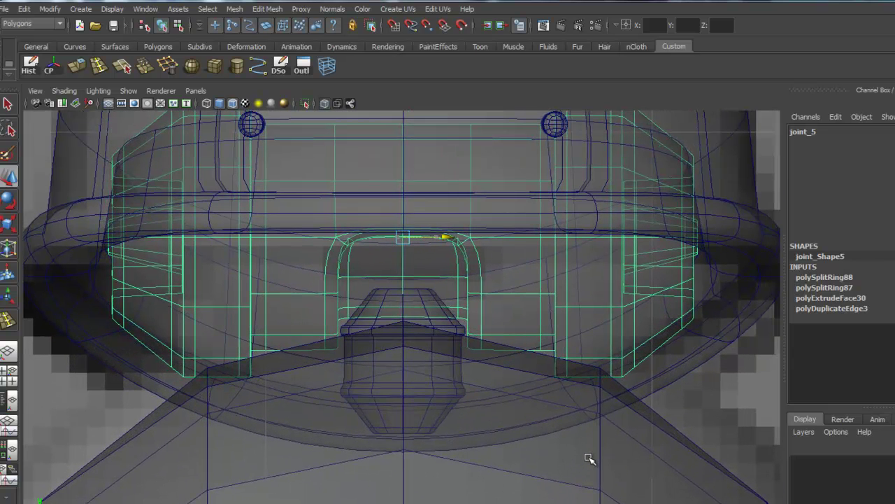
key(alt+Right)
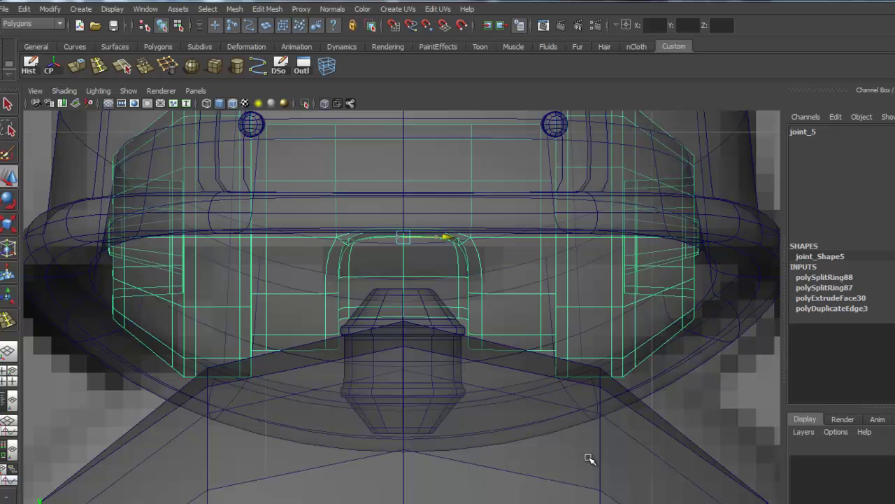
Step: Extrude the faces on top of the foot beneath the connecting pole inward to form a recess
click(590, 458)
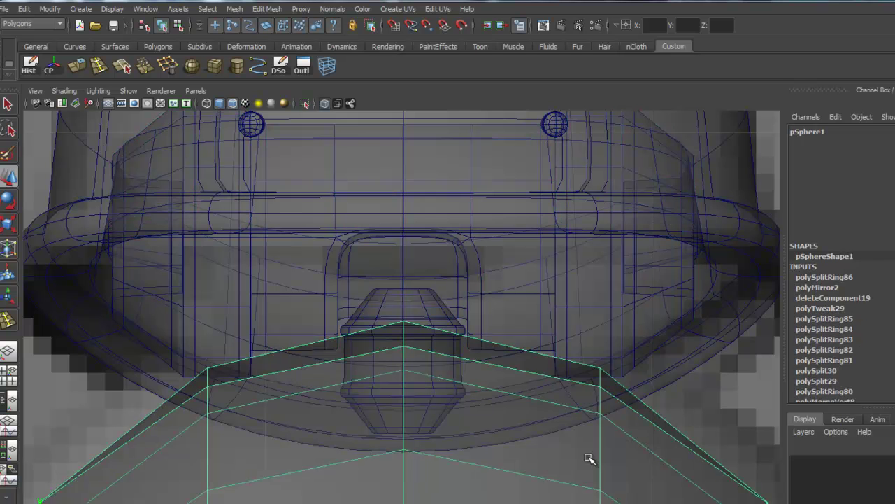
key(f)
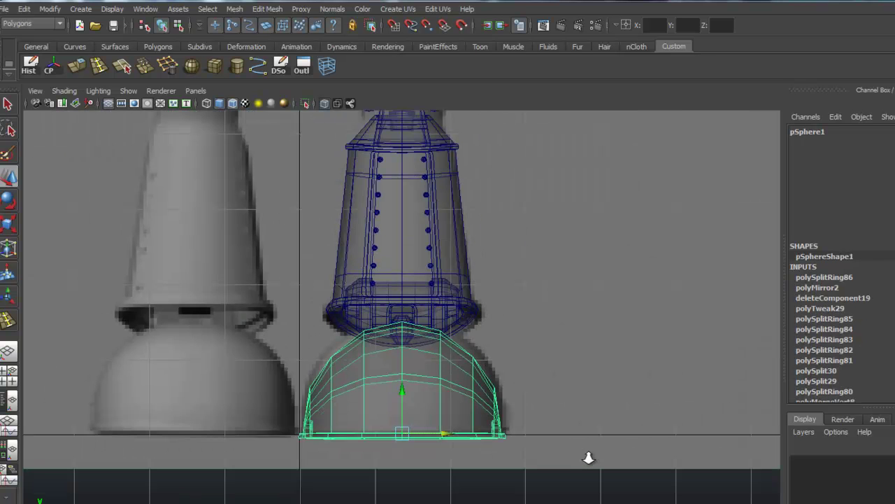
key(space)
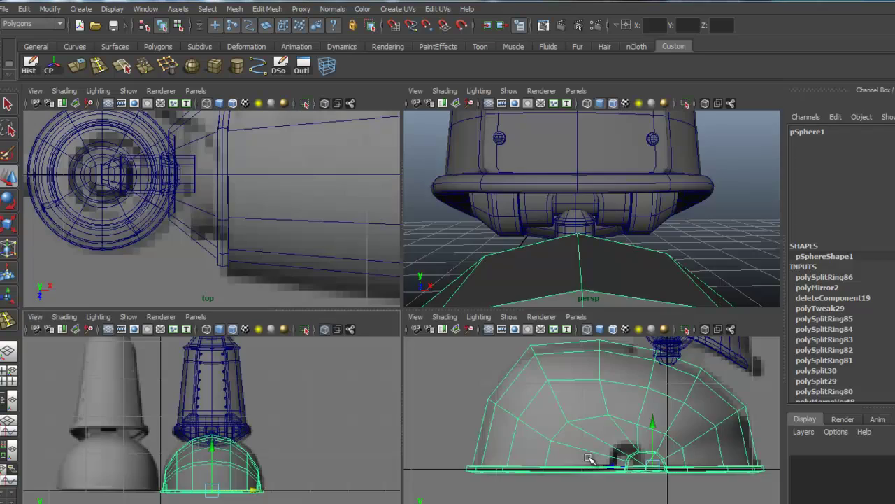
click(575, 223)
key(space)
alt+drag(589, 458, 588, 458)
alt+right_drag(588, 458, 588, 457)
alt+drag(588, 457, 589, 458)
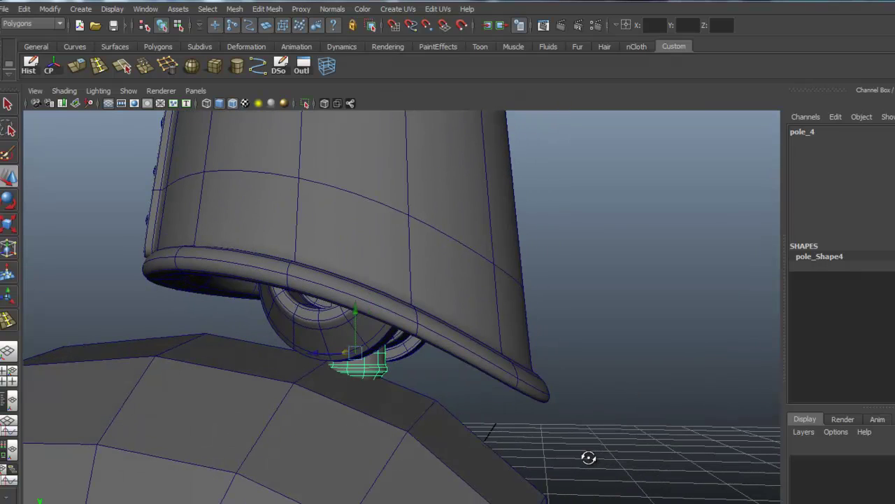
right_drag(344, 337, 343, 366)
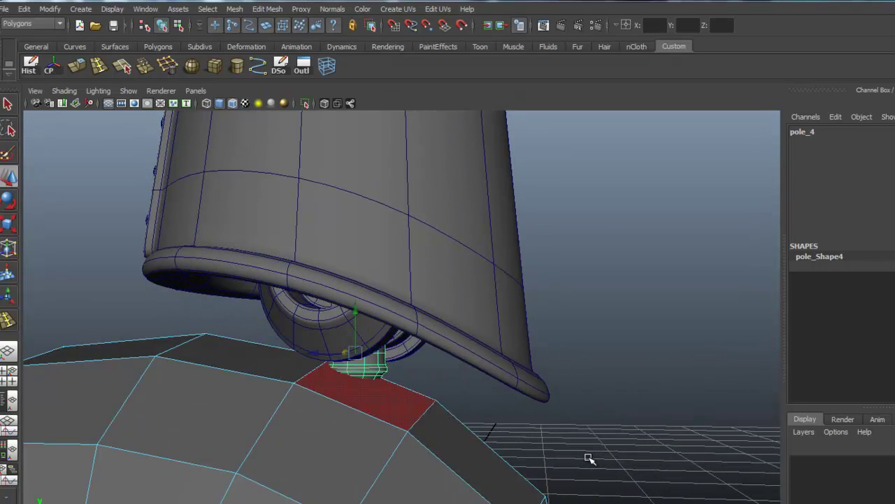
click(366, 393)
shift+click(234, 358)
alt+drag(588, 457, 588, 458)
key(ctrl+e)
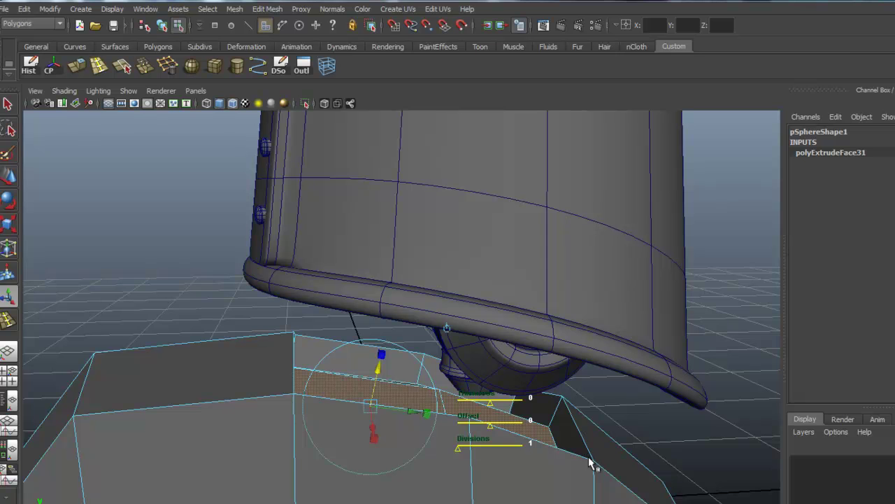
Step: Insert two supporting edge loops around the recess in the top of the foot
click(99, 66)
alt+right_drag(588, 458, 589, 458)
alt+middle_drag(589, 457, 588, 457)
alt+drag(588, 458, 592, 463)
key(q)
alt+drag(593, 463, 590, 462)
click(590, 462)
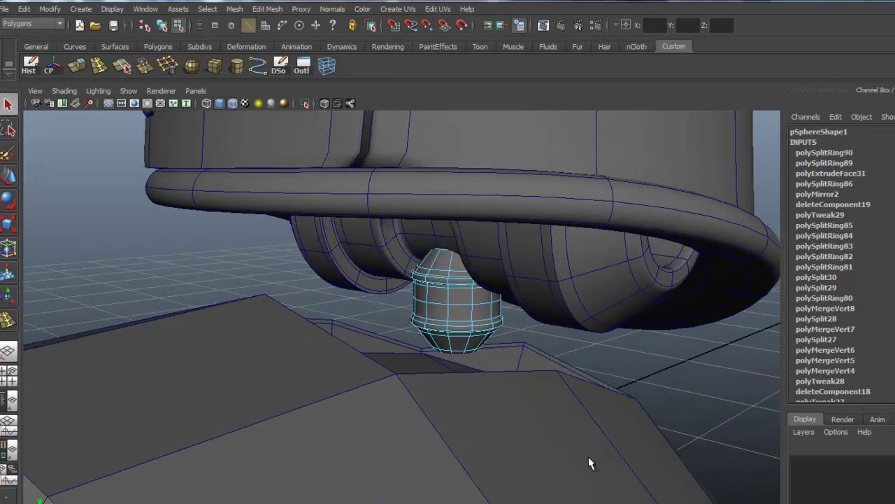
Step: Scale the ankle's connecting pole vertically so it fits between the ankle joint and the foot's recess
right_drag(444, 319, 501, 302)
click(462, 304)
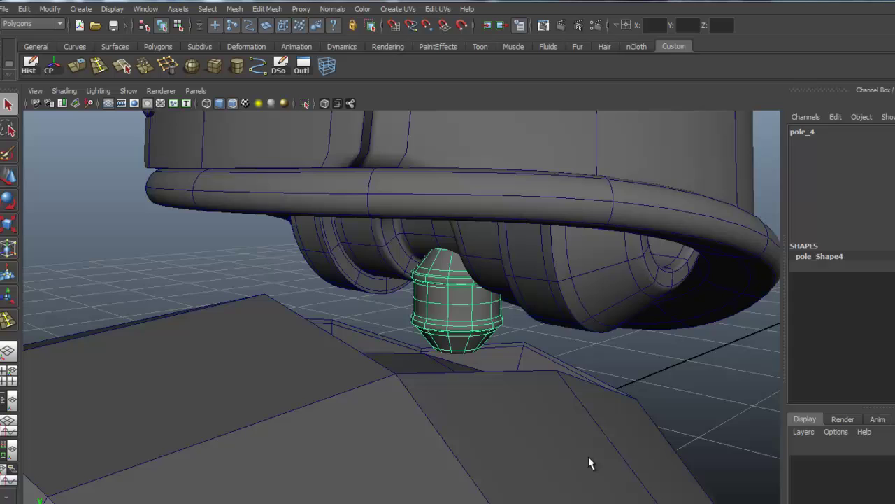
key(r)
alt+drag(589, 456, 590, 458)
drag(440, 264, 439, 292)
key(w)
alt+drag(589, 459, 589, 457)
scroll(589, 457, down, 4)
Step: Display the foot in smooth mesh preview and check how the pole and foot sit on the whole leg
click(588, 457)
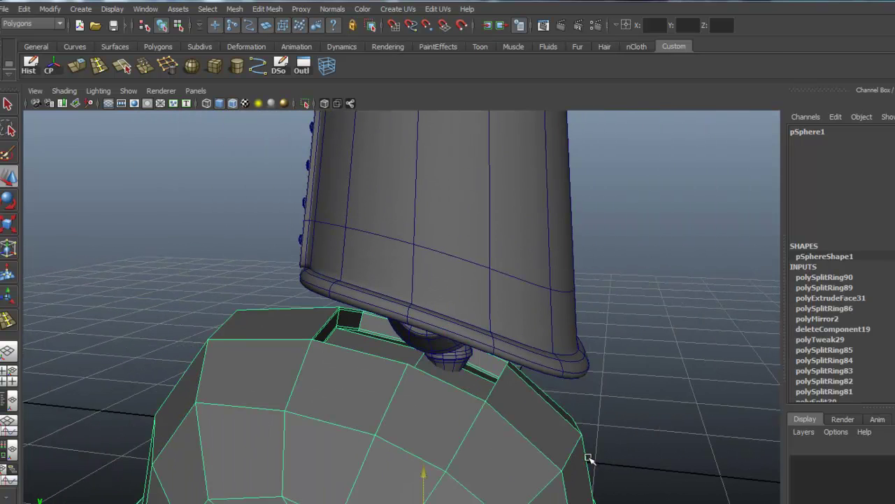
key(3)
alt+drag(588, 458, 588, 456)
click(588, 456)
alt+middle_drag(588, 456, 589, 457)
scroll(588, 457, down, 5)
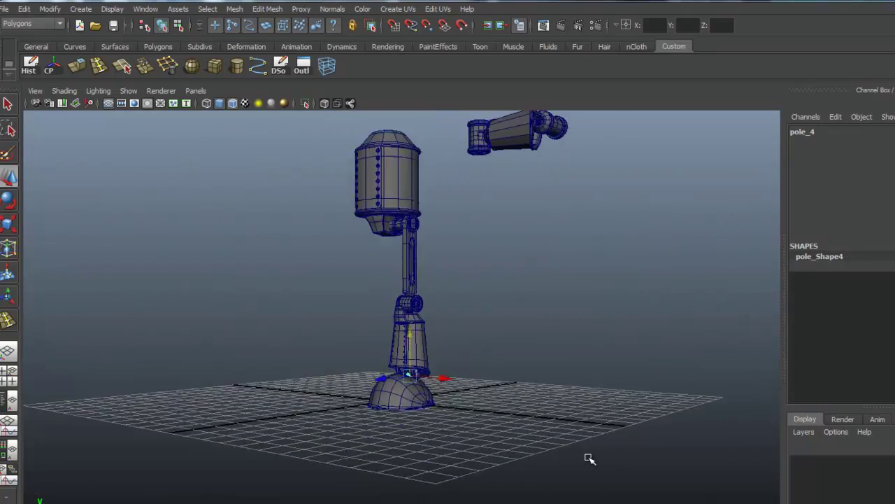
alt+drag(588, 457, 589, 458)
scroll(589, 457, up, 4)
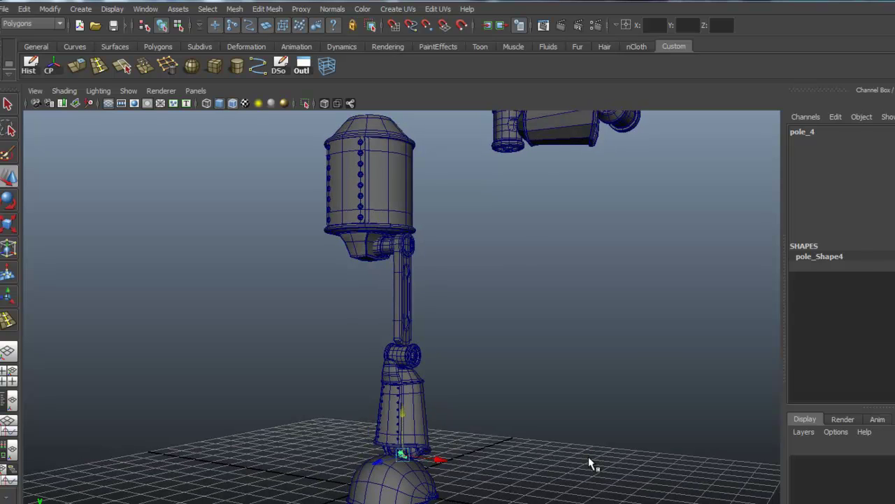
Step: Parent joint_5 under leg_bot_lt in the Outliner and rename it ankle
click(302, 66)
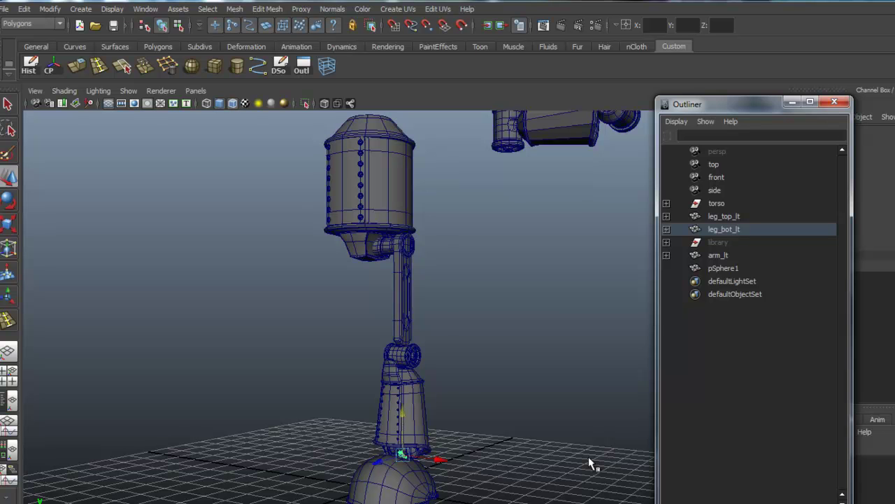
click(666, 229)
scroll(588, 457, up, 2)
click(413, 472)
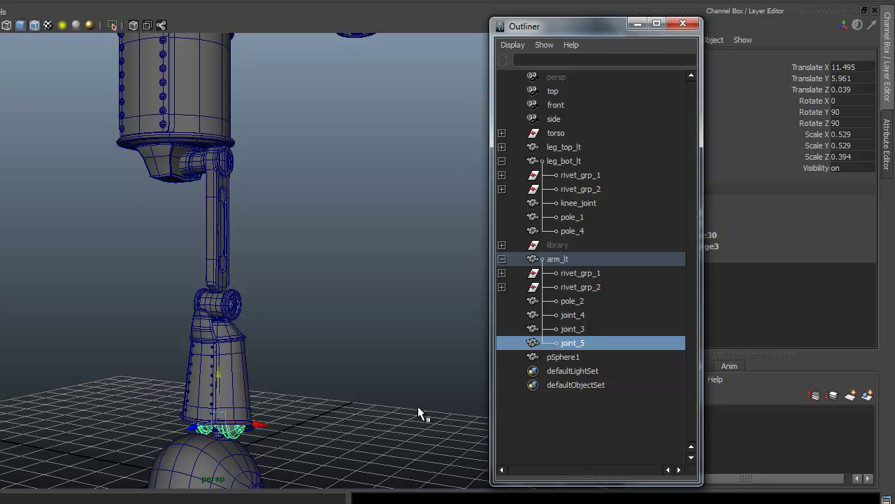
middle_drag(572, 343, 565, 162)
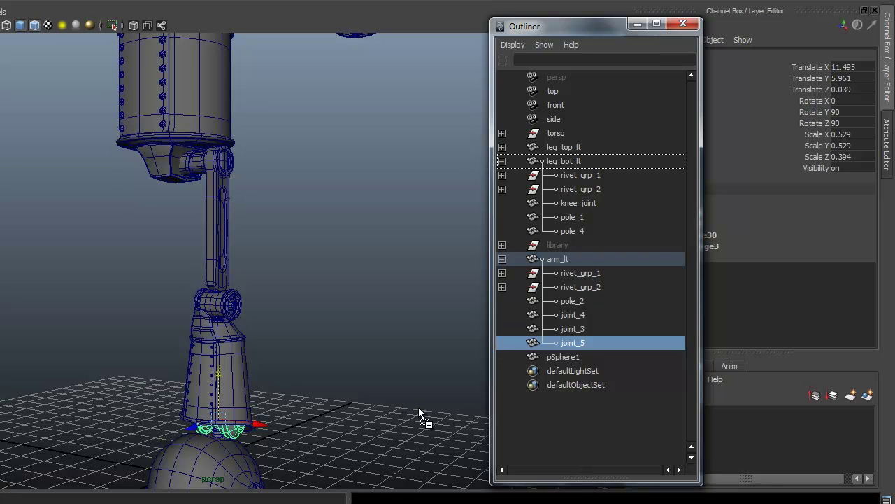
key(p)
double_click(572, 245)
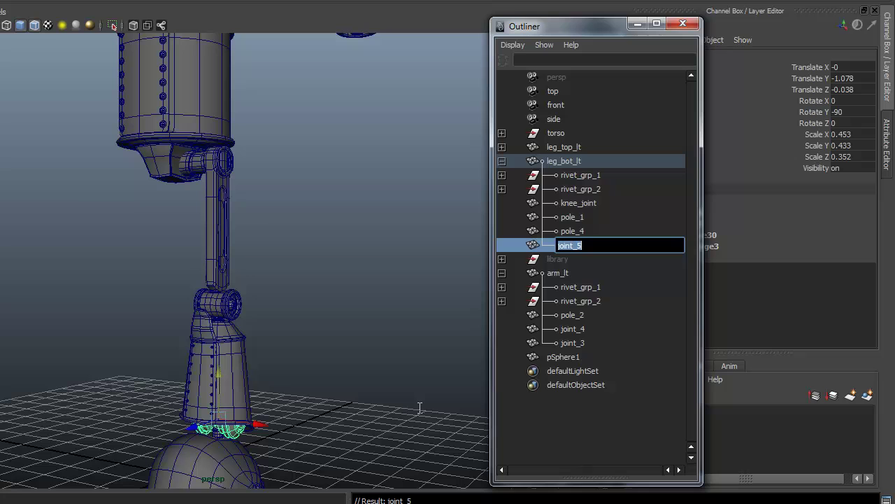
text(ankle)
key(Return)
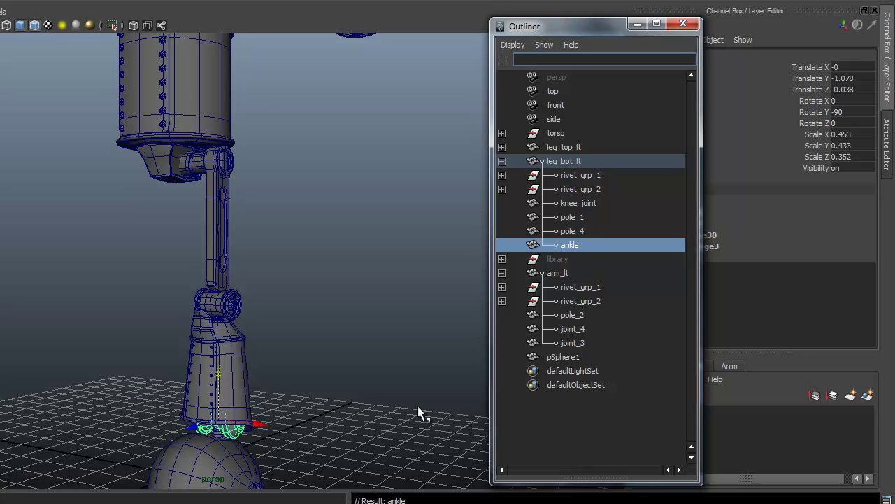
Step: Group leg_top_lt and leg_bot_lt together and name the group leg_lt
click(502, 160)
click(564, 161)
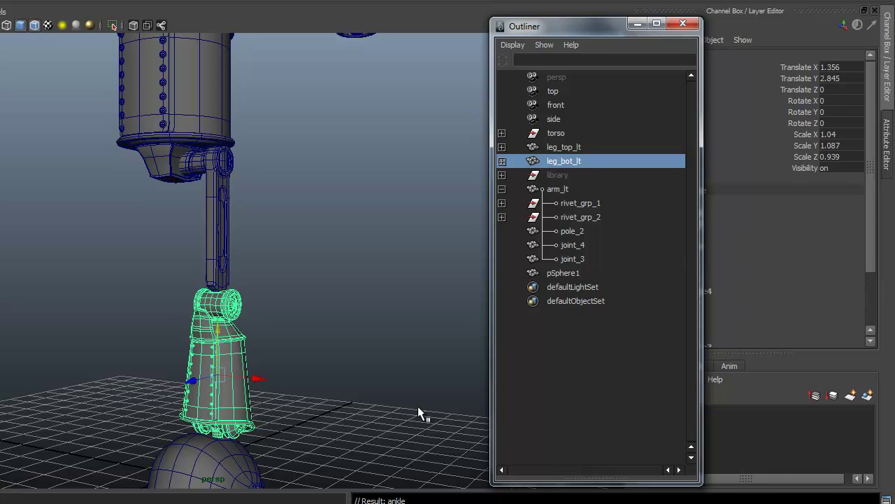
key(shift+Up)
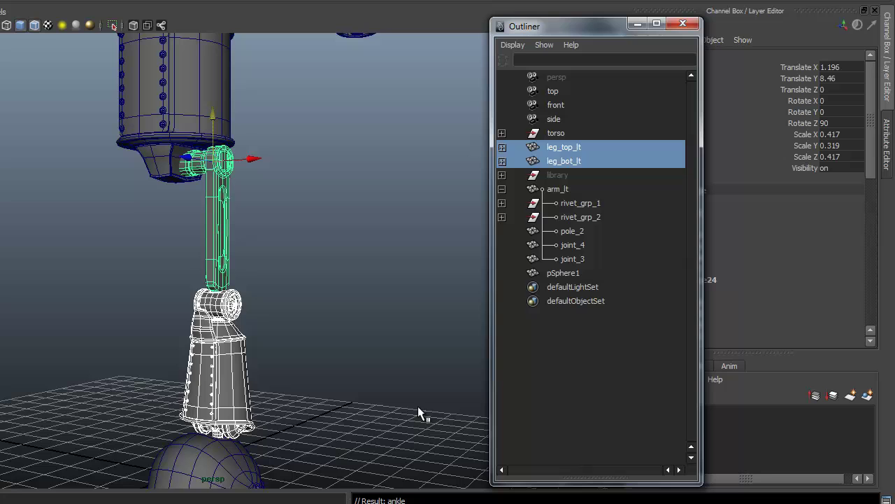
key(ctrl+g)
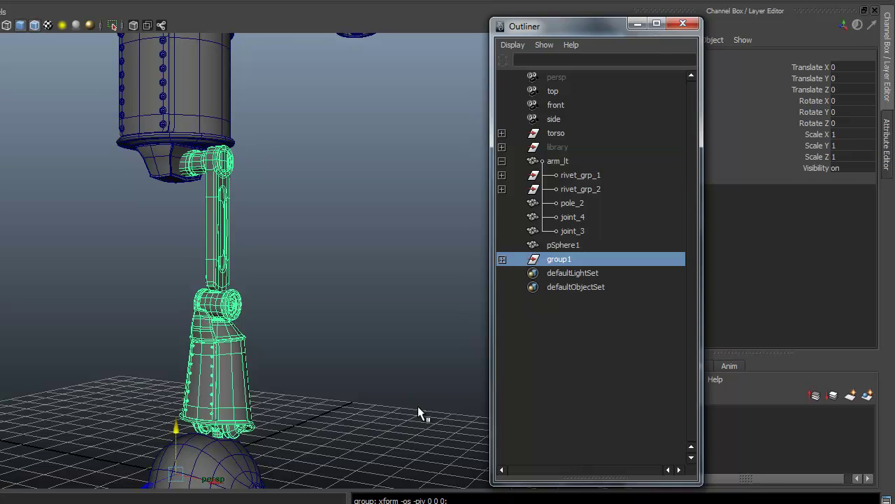
double_click(559, 258)
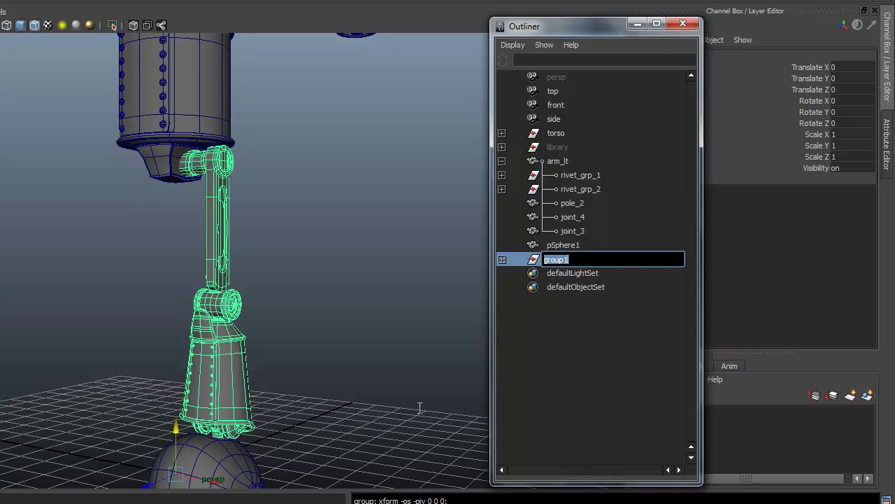
text(leg_lt)
key(Return)
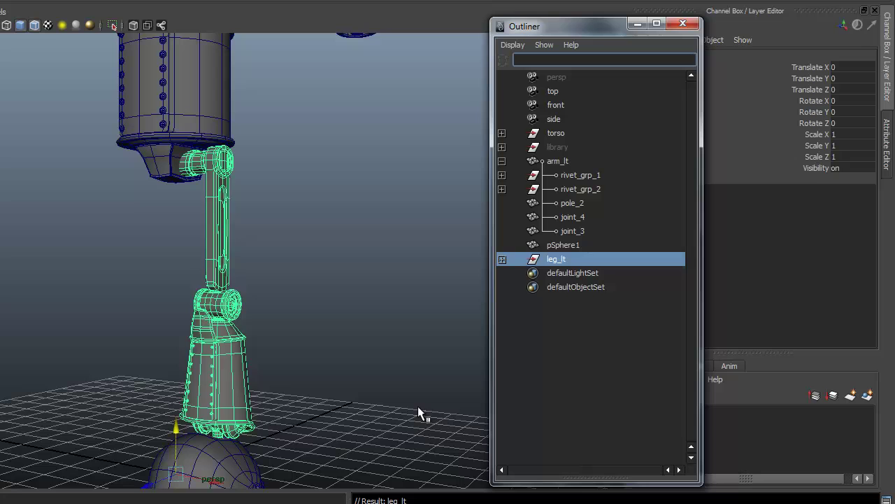
Step: Rename the foot object pSphere1 as shoe and parent it under leg_bot_lt within the leg_lt group
key(Up)
key(Return)
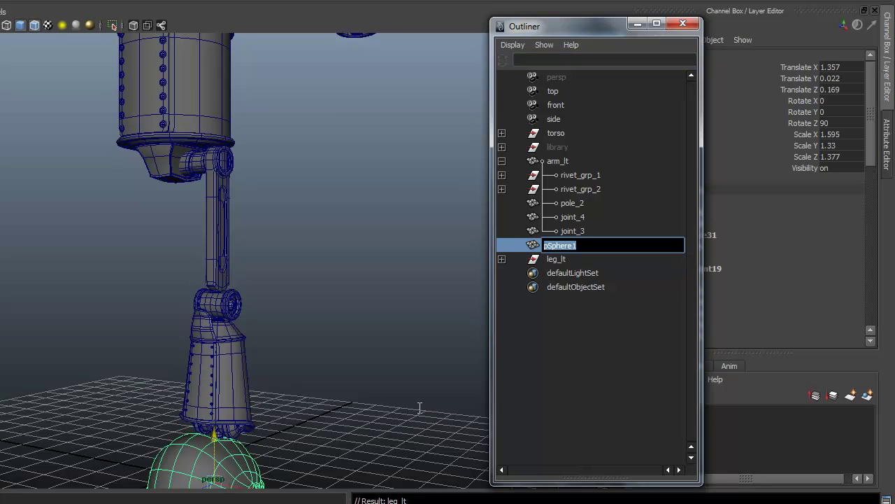
text(shoe_)
key(BackSpace)
key(Return)
middle_drag(555, 245, 557, 259)
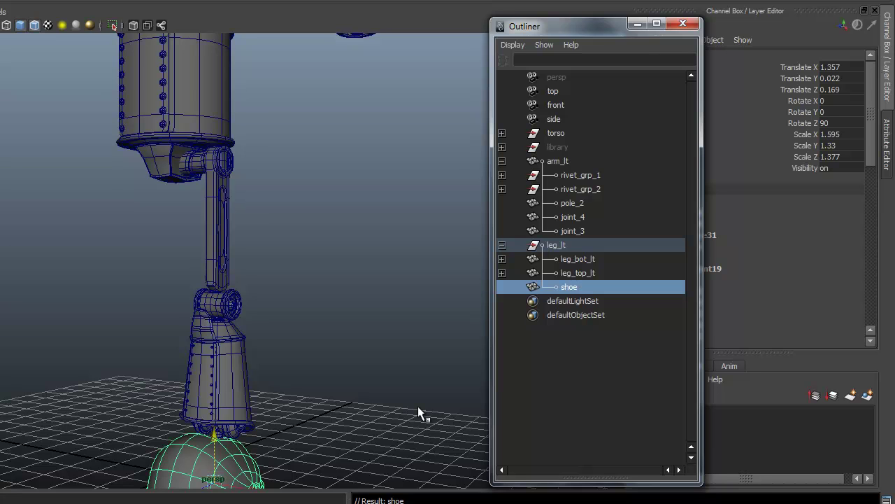
middle_drag(568, 288, 569, 259)
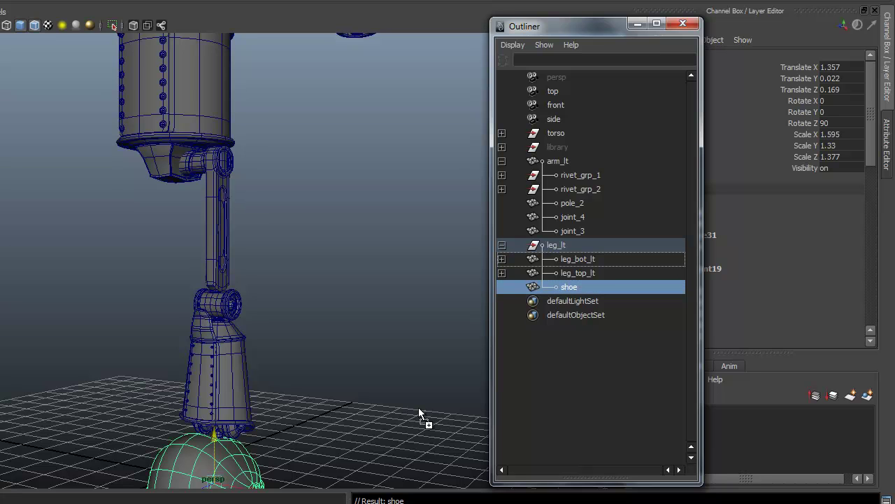
middle_drag(418, 407, 418, 407)
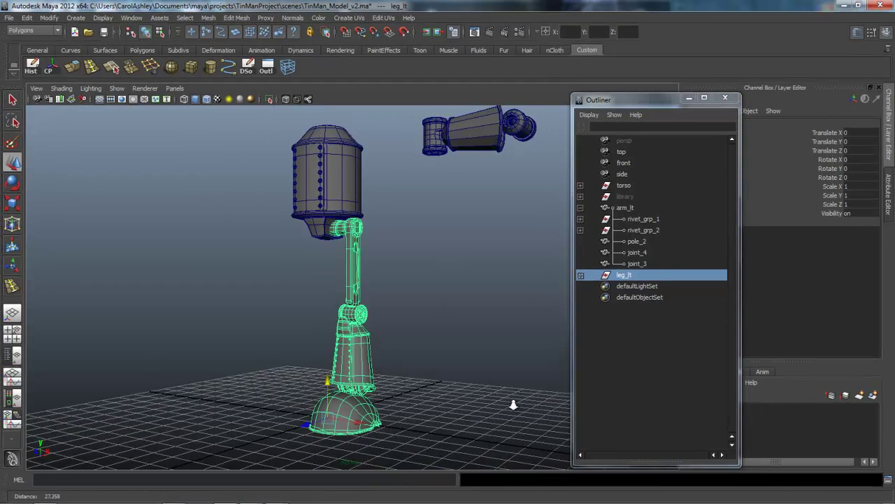
Step: Mirror the leg_lt group to the other side using Duplicate Special with one copy and a scale of -1, 1, 1
alt+drag(514, 405, 514, 405)
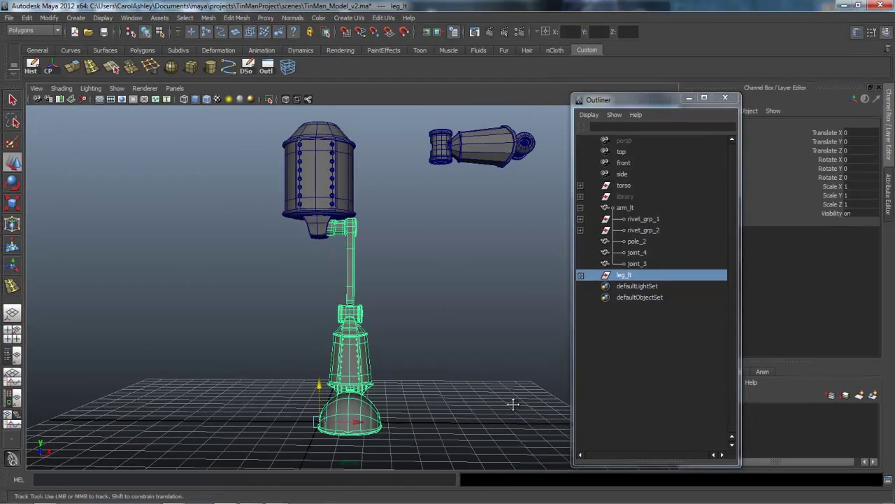
alt+middle_drag(513, 404, 514, 405)
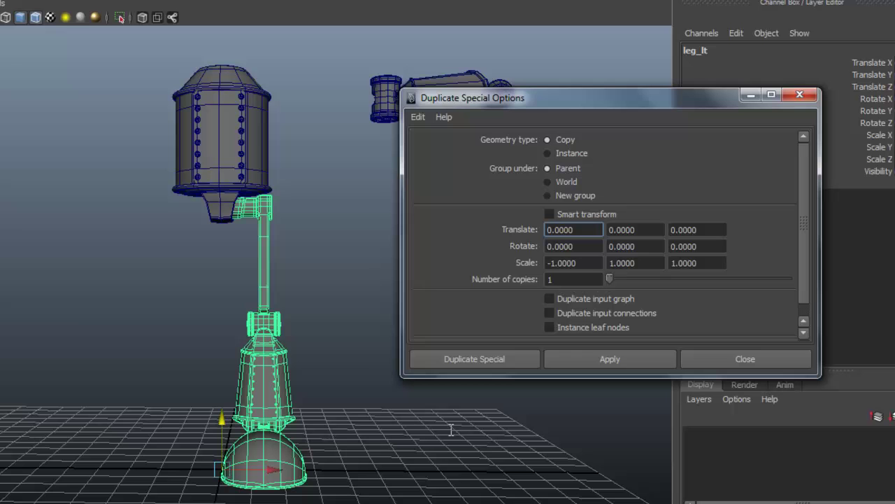
key(Return)
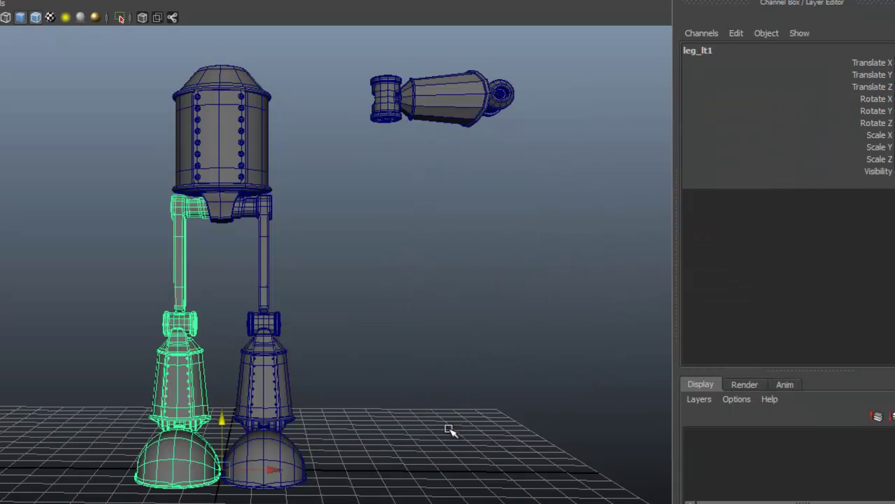
alt+drag(449, 429, 449, 429)
click(450, 429)
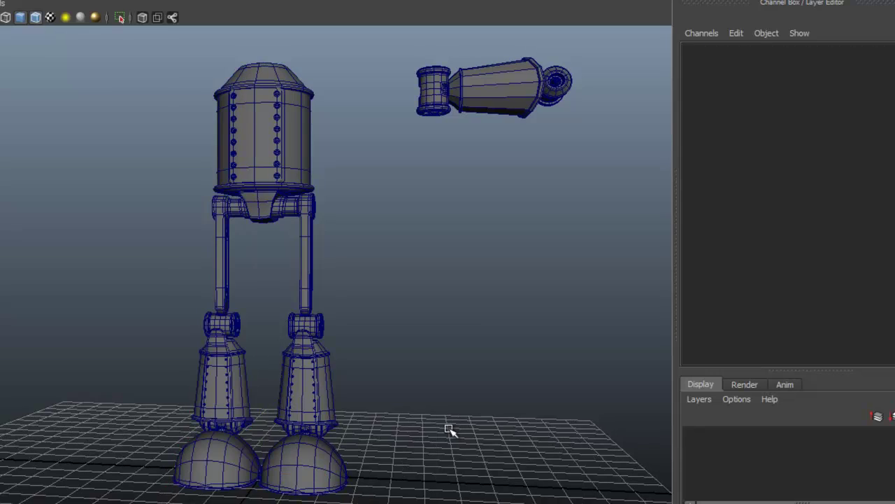
alt+middle_drag(449, 429, 450, 420)
alt+right_drag(449, 429, 449, 429)
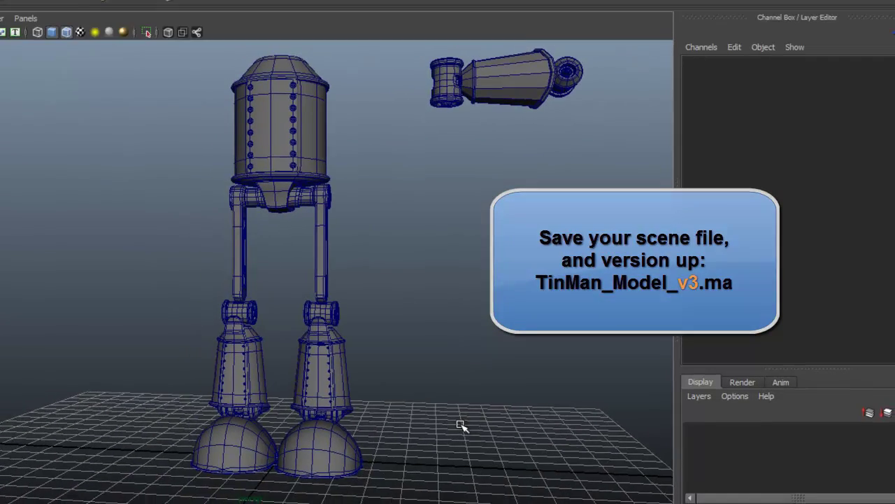